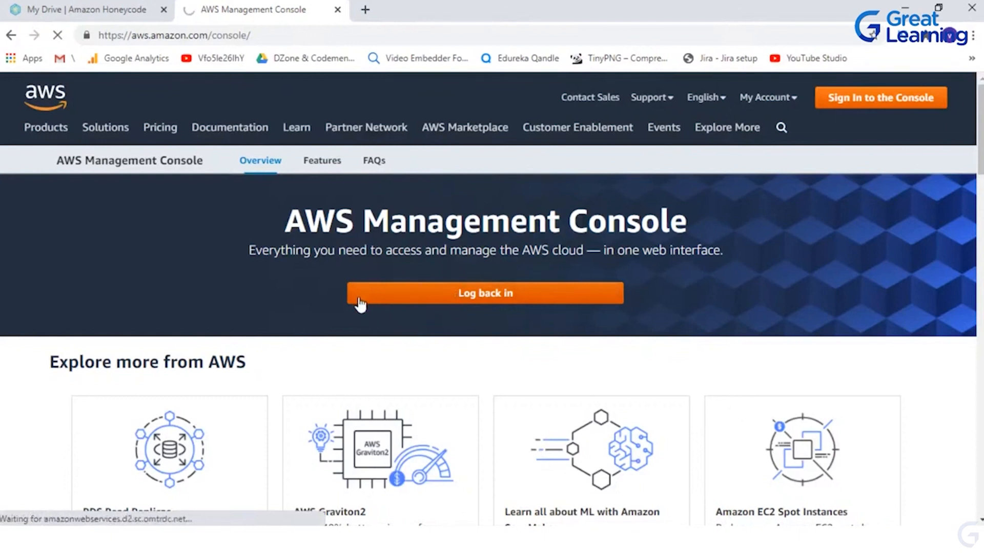
# Step: Log back in to the AWS Management Console by entering the root user's account password
pyautogui.click(360, 303)
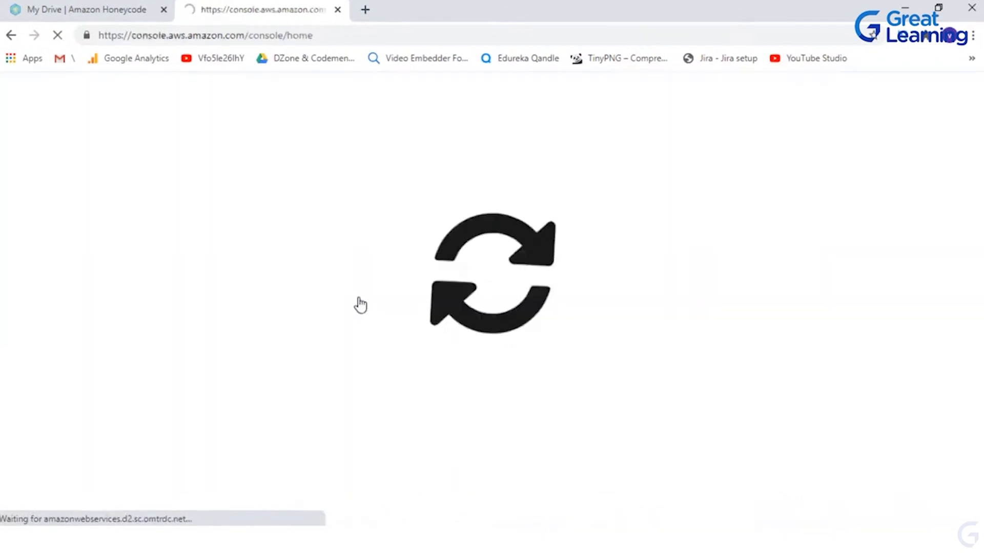
pyautogui.write('••••')
pyautogui.write('•••••••••')
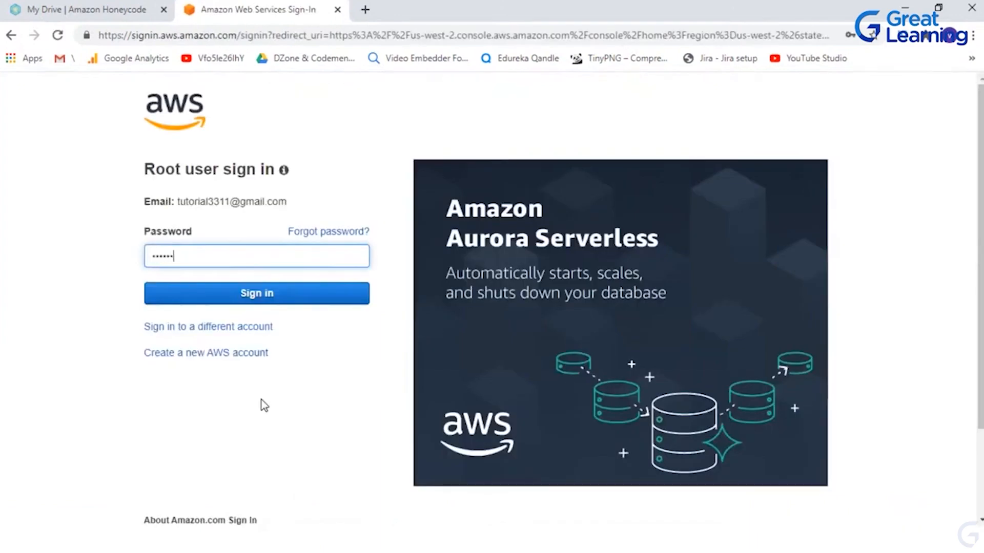
pyautogui.write('••')
pyautogui.press('Return')
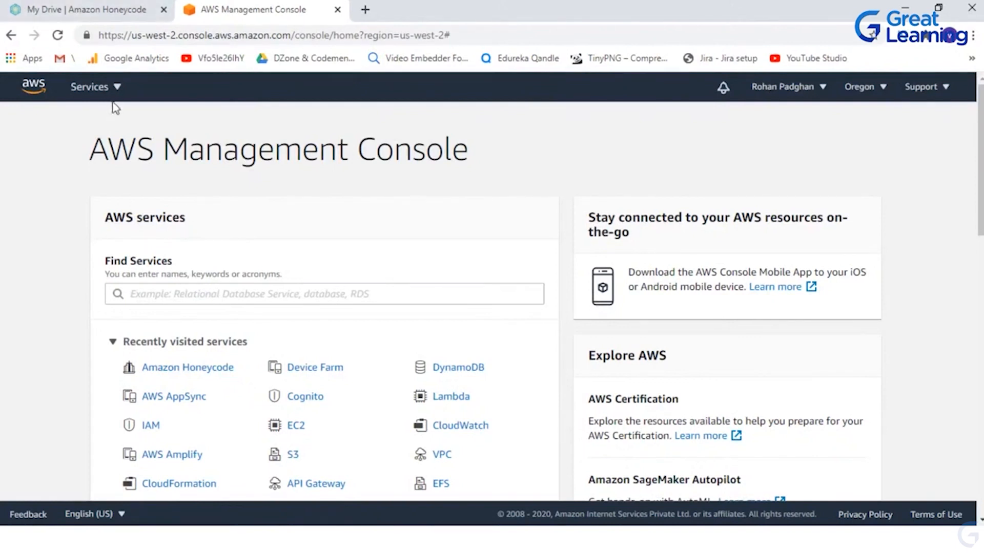
# Step: Look through the categories in the full list of AWS services
pyautogui.click(97, 90)
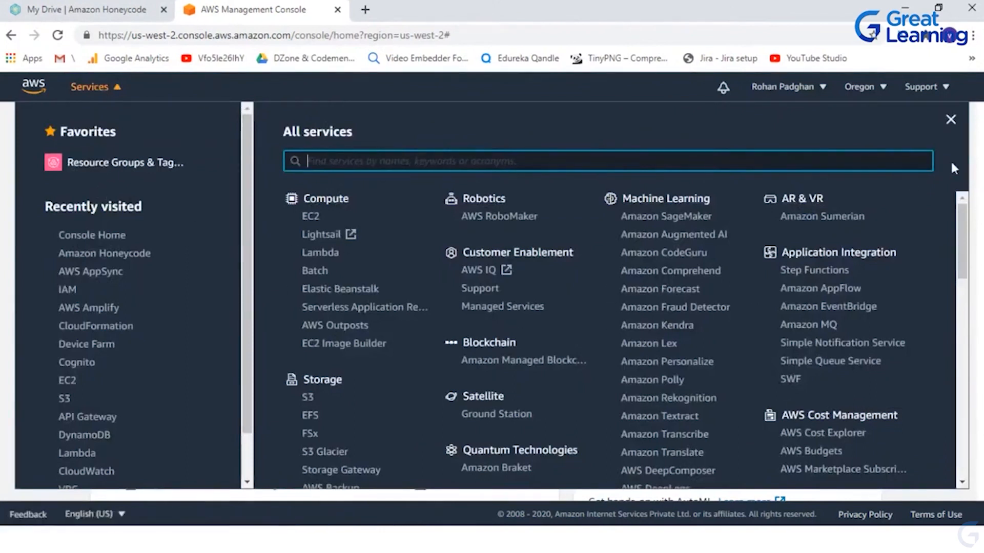
pyautogui.moveTo(963, 232); pyautogui.dragTo(981, 347)
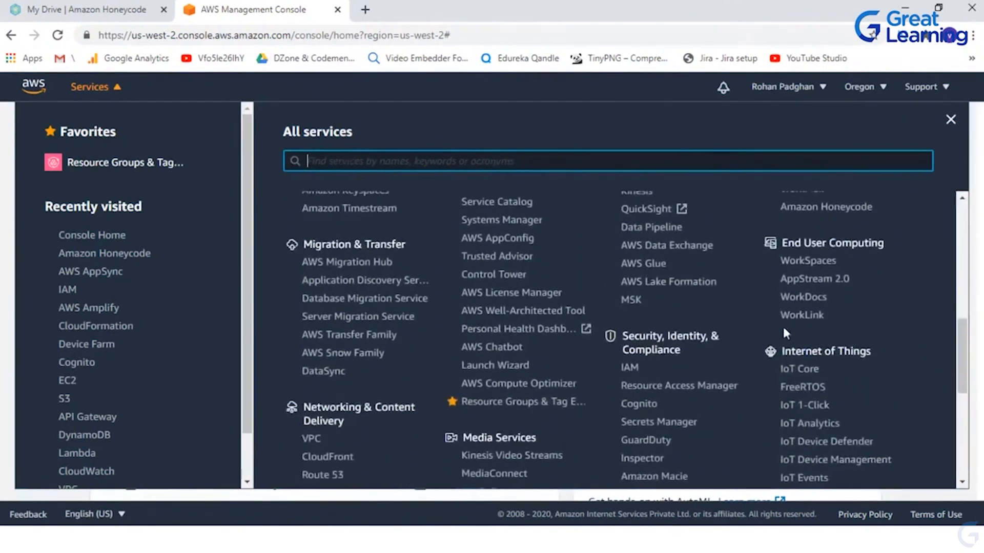
pyautogui.scroll(-2, 687, 279)
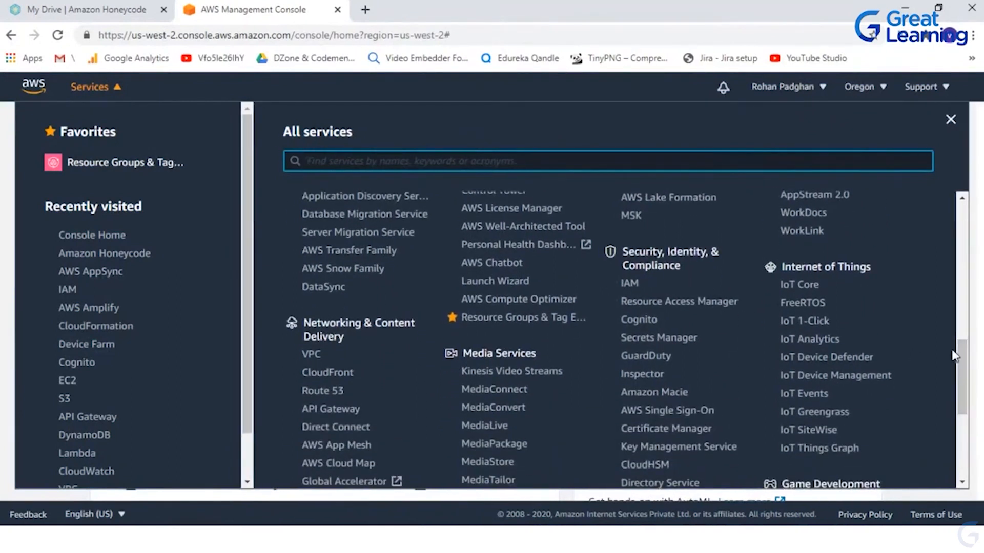
pyautogui.moveTo(960, 357); pyautogui.dragTo(955, 364)
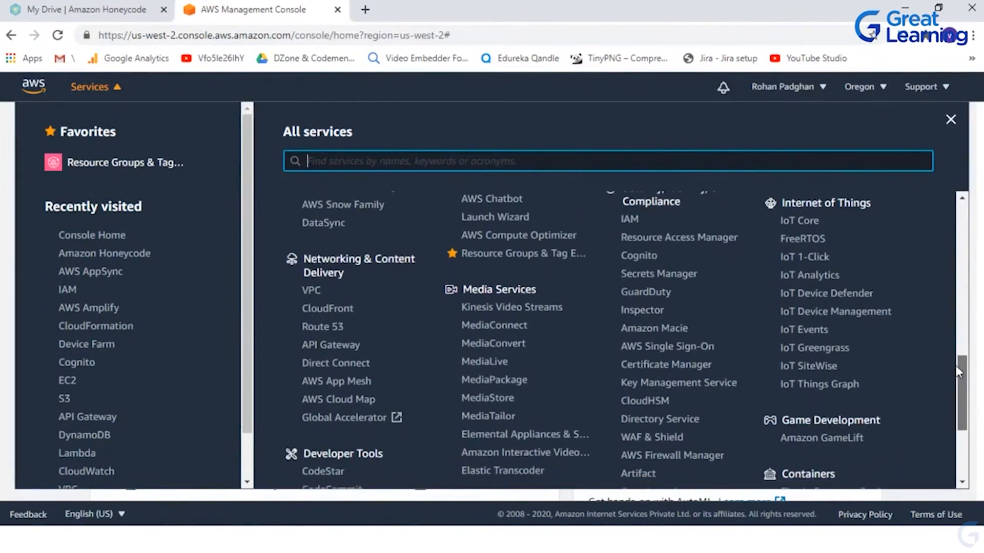
pyautogui.moveTo(955, 365); pyautogui.dragTo(957, 376)
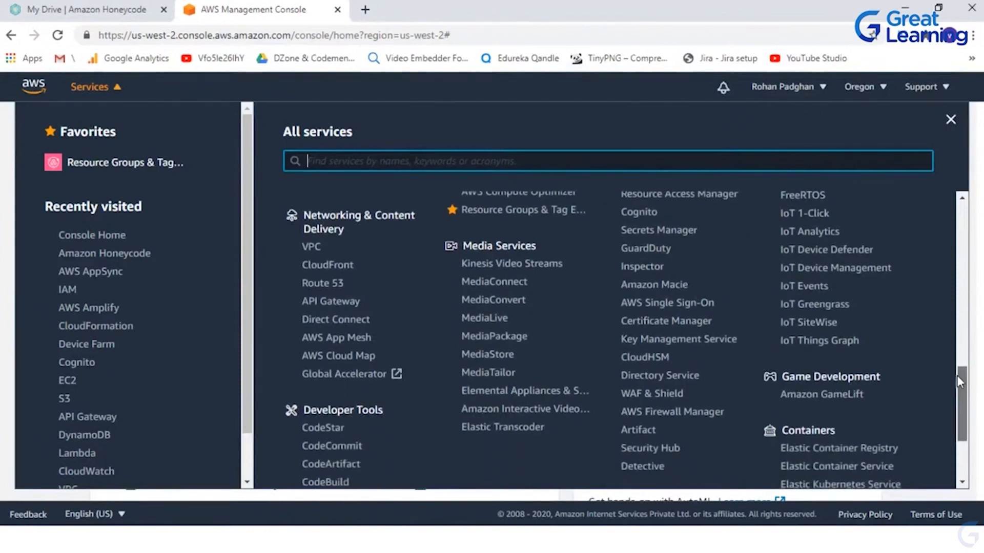
pyautogui.moveTo(957, 376)
pyautogui.mouseDown()
pyautogui.moveTo(965, 334)
pyautogui.moveTo(972, 366)
pyautogui.mouseUp()
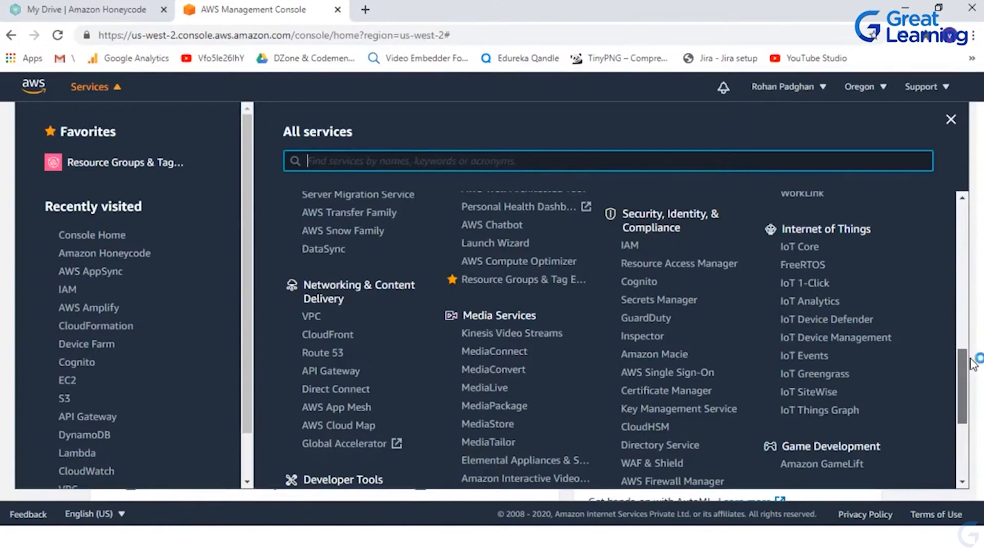
pyautogui.moveTo(971, 364); pyautogui.dragTo(970, 218)
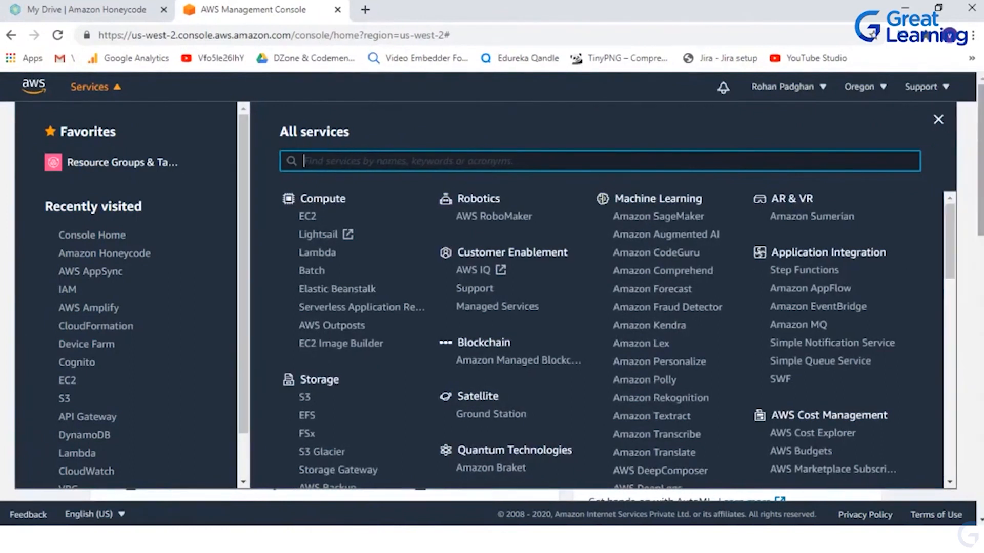
# Step: Search the AWS services for "honeycode" and open Amazon Honeycode
pyautogui.write('hon')
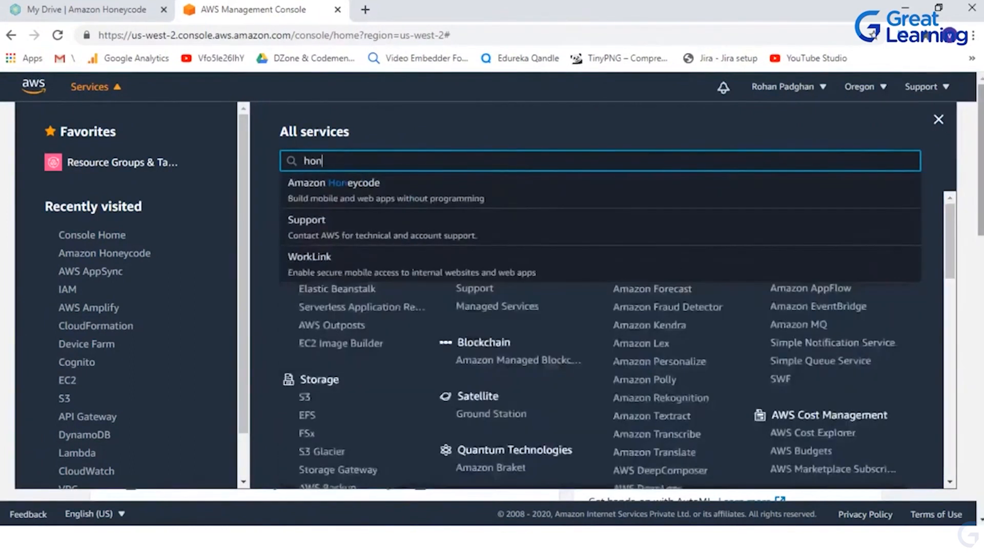
pyautogui.write('eycode')
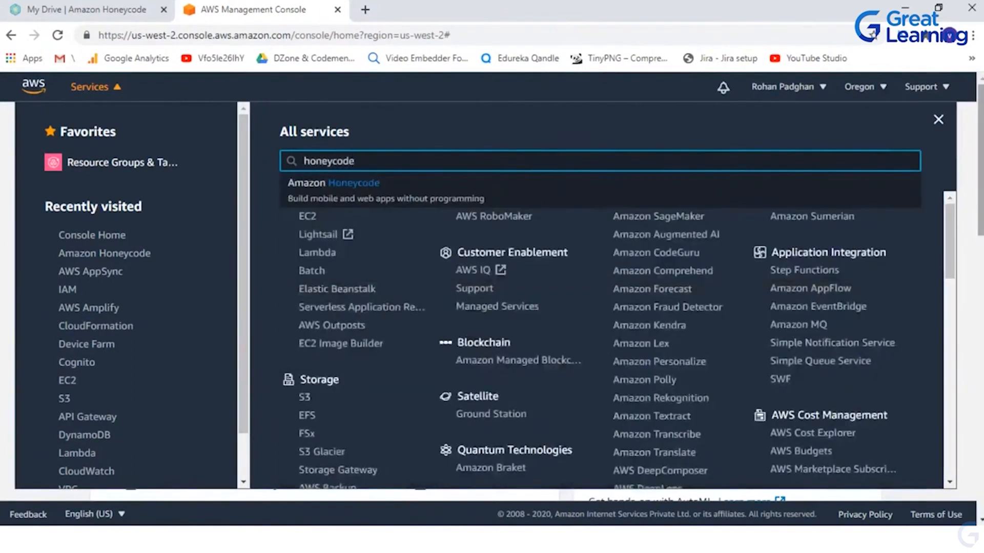
pyautogui.click(377, 192)
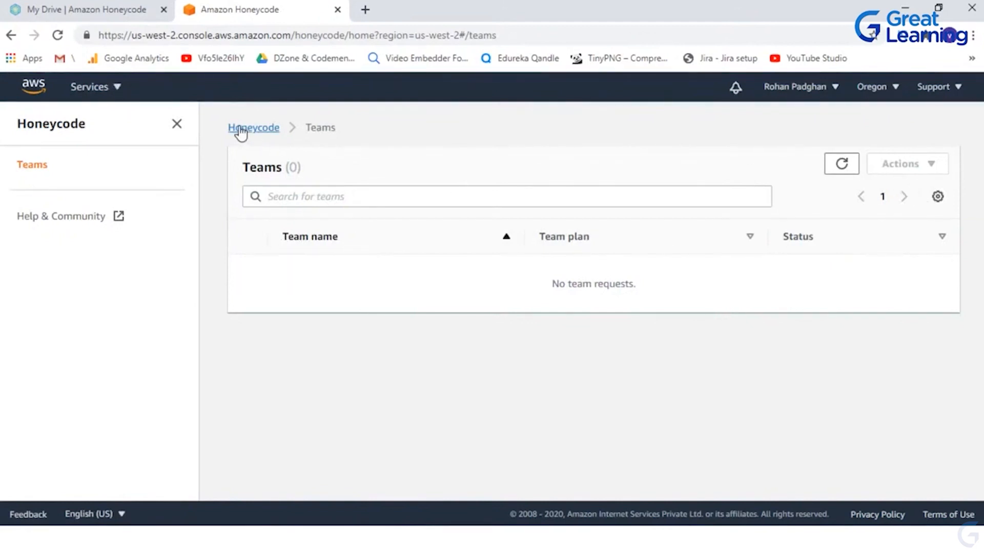
pyautogui.click(105, 9)
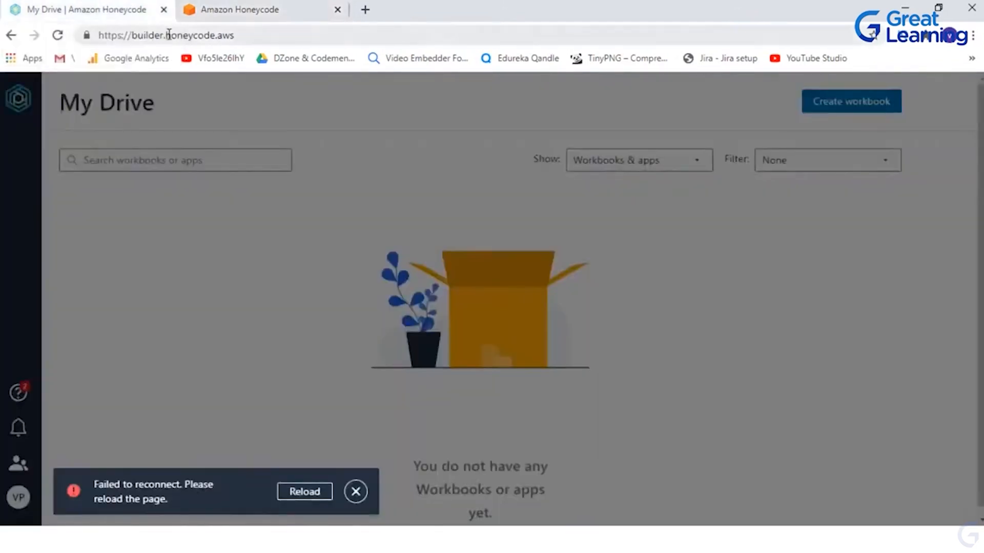
pyautogui.click(169, 35)
pyautogui.hotkey('ctrl', 'c')
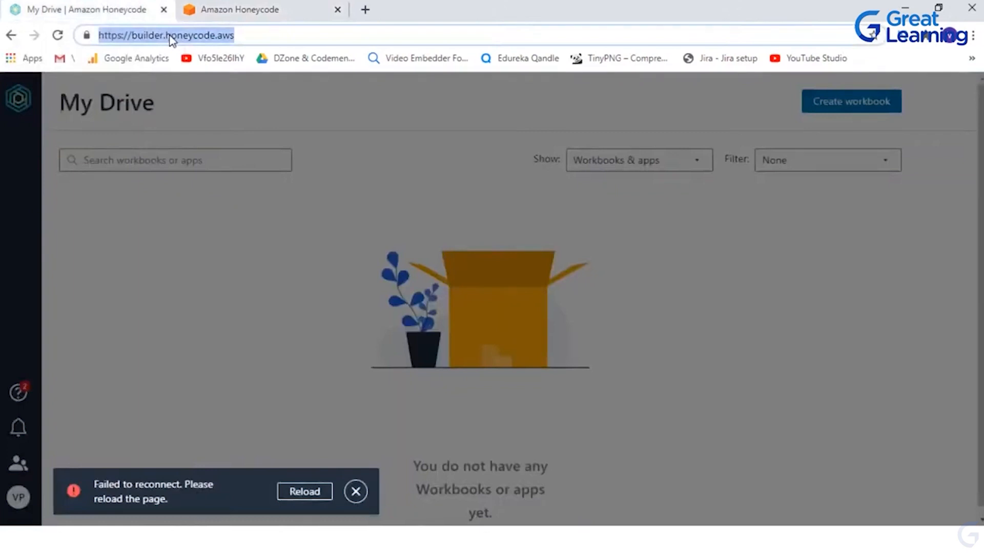
pyautogui.click(365, 9)
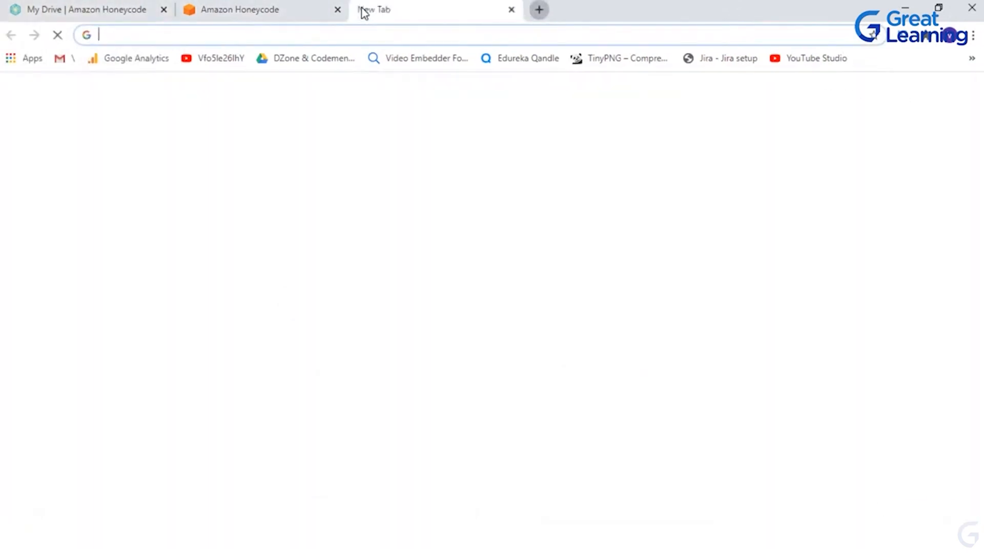
pyautogui.hotkey('ctrl', 'v')
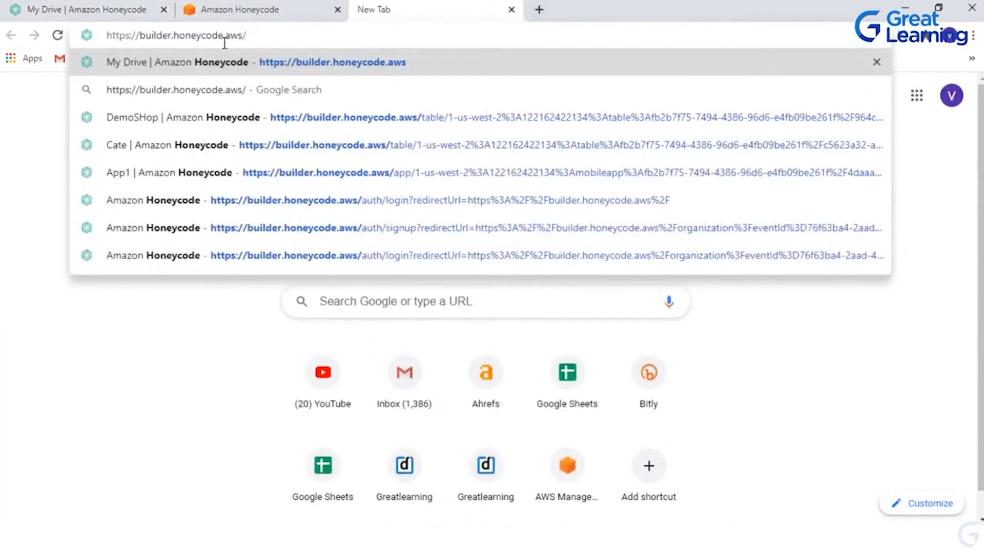
# Step: Return to the Honeycode My Drive page and reload it
pyautogui.click(107, 9)
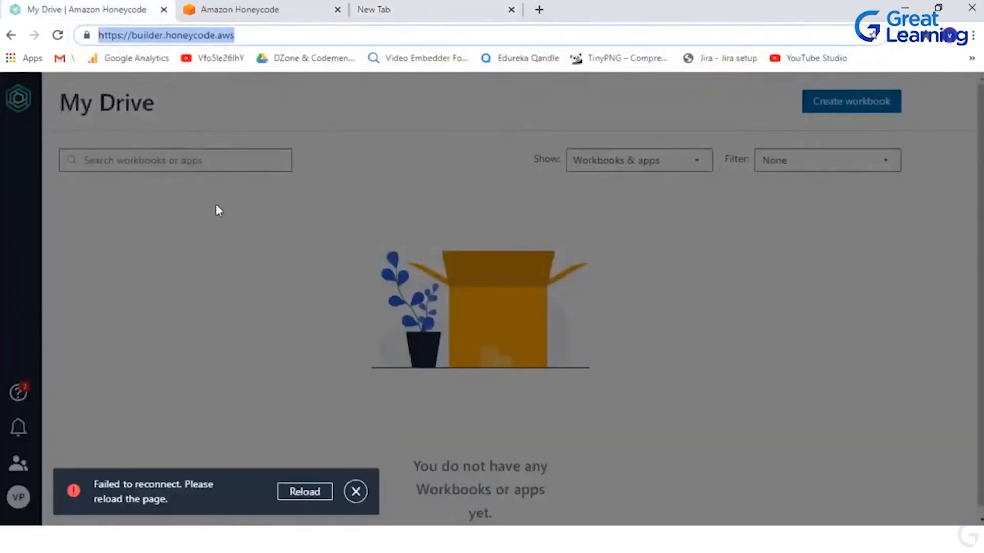
pyautogui.click(227, 316)
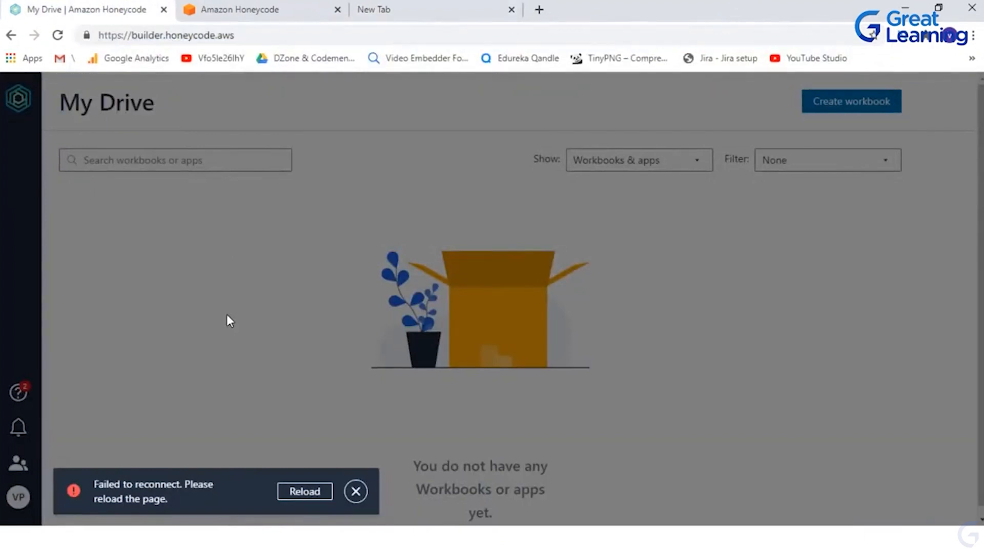
pyautogui.click(58, 36)
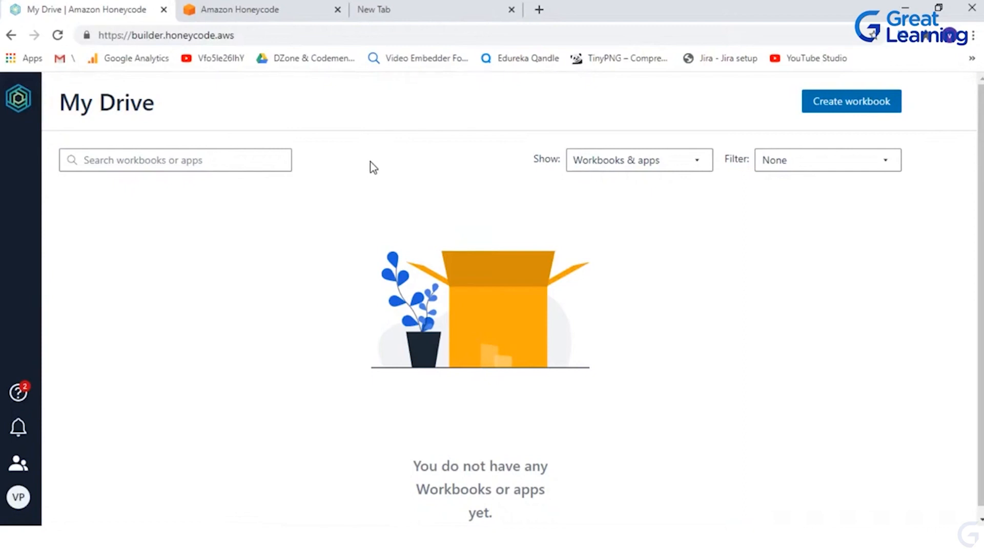
# Step: Create a new workbook from scratch named DemoWorkbook, keeping the preselected team
pyautogui.click(819, 105)
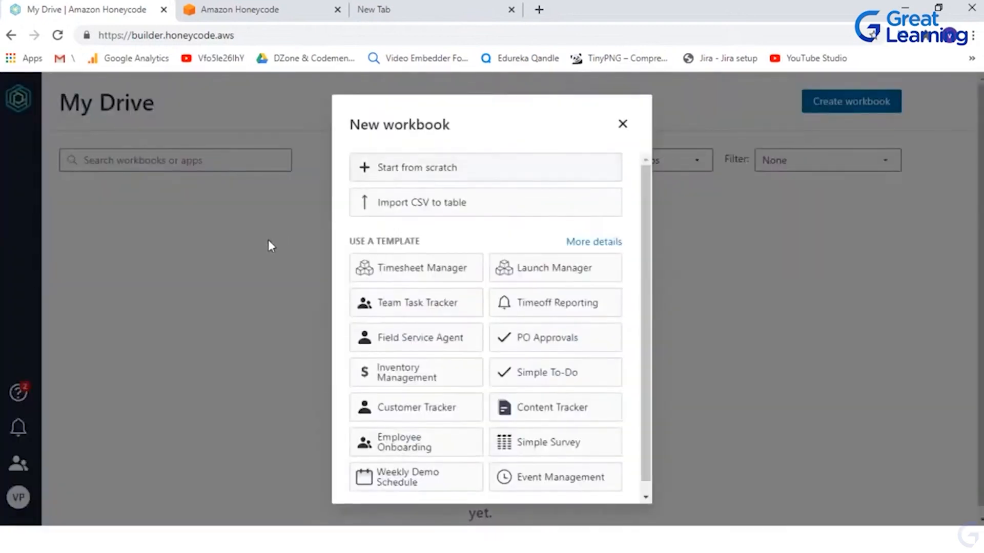
pyautogui.click(268, 241)
pyautogui.click(842, 107)
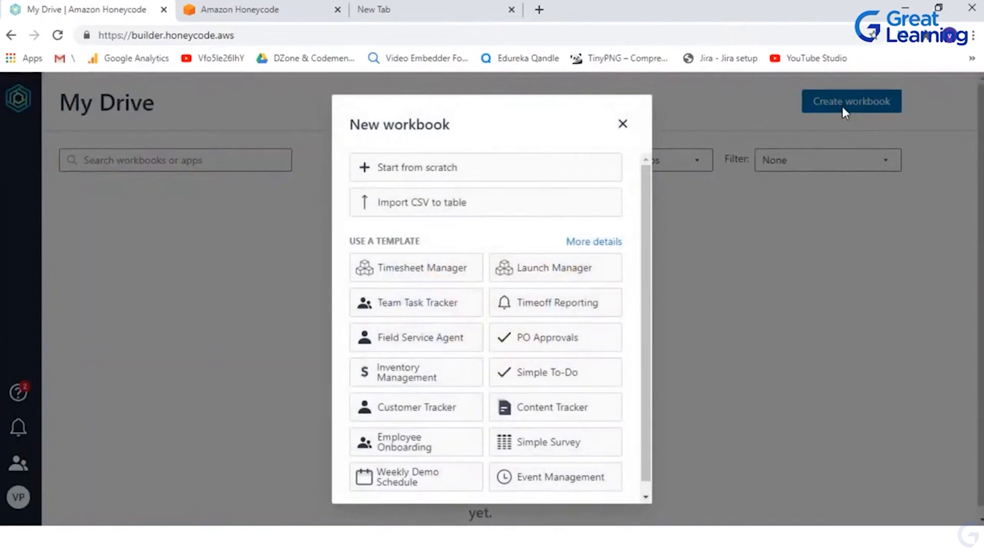
pyautogui.click(424, 174)
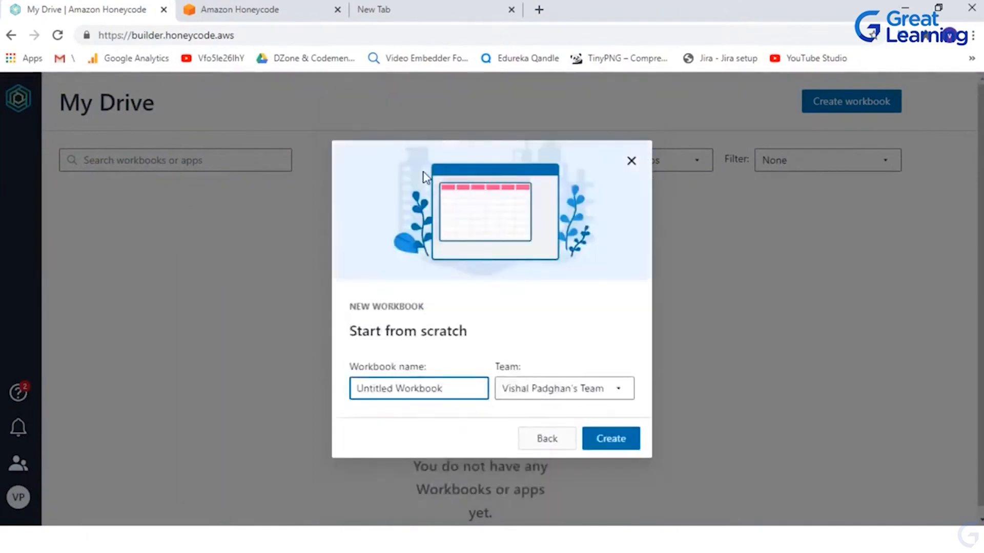
pyautogui.hotkey('ctrl', 'a')
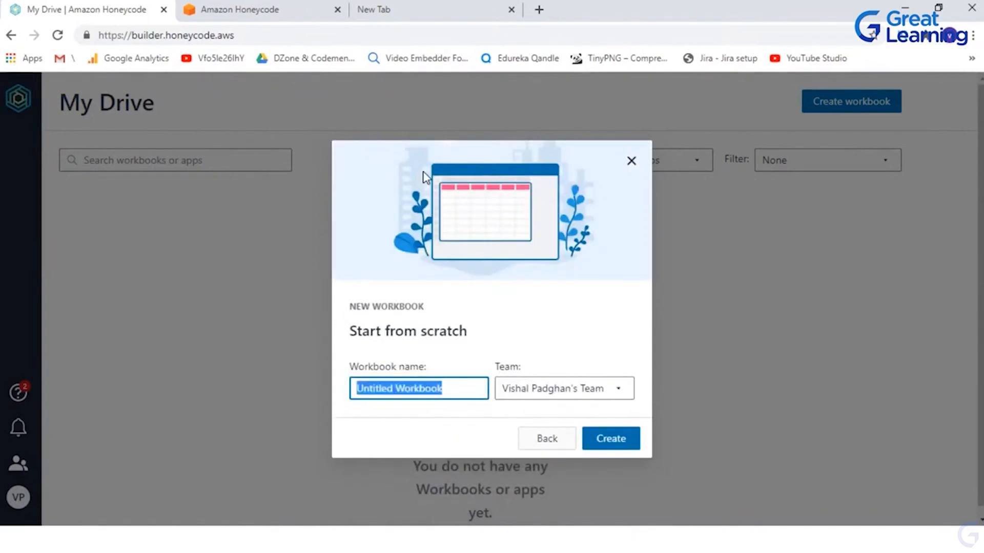
pyautogui.write('DemoWork')
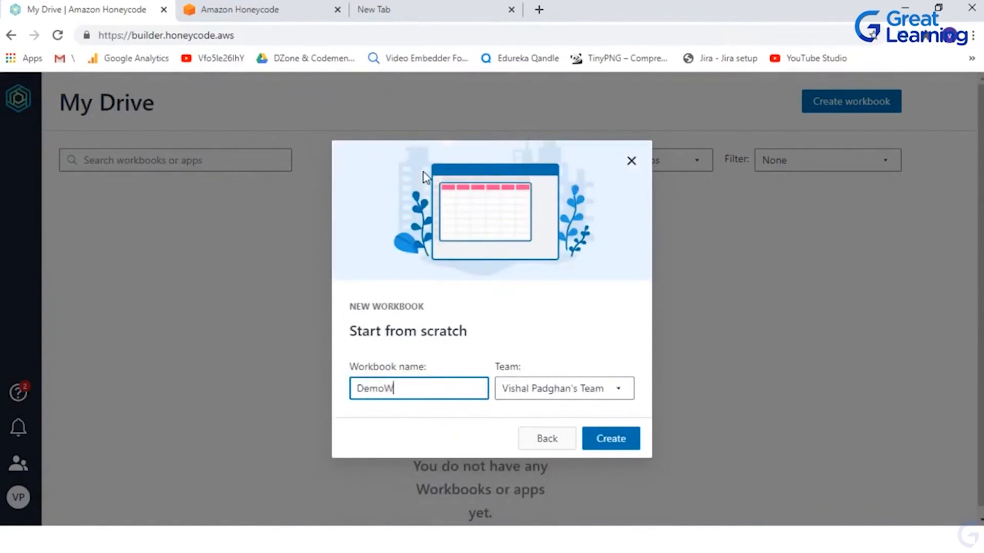
pyautogui.write('b')
pyautogui.write('k')
pyautogui.click(610, 437)
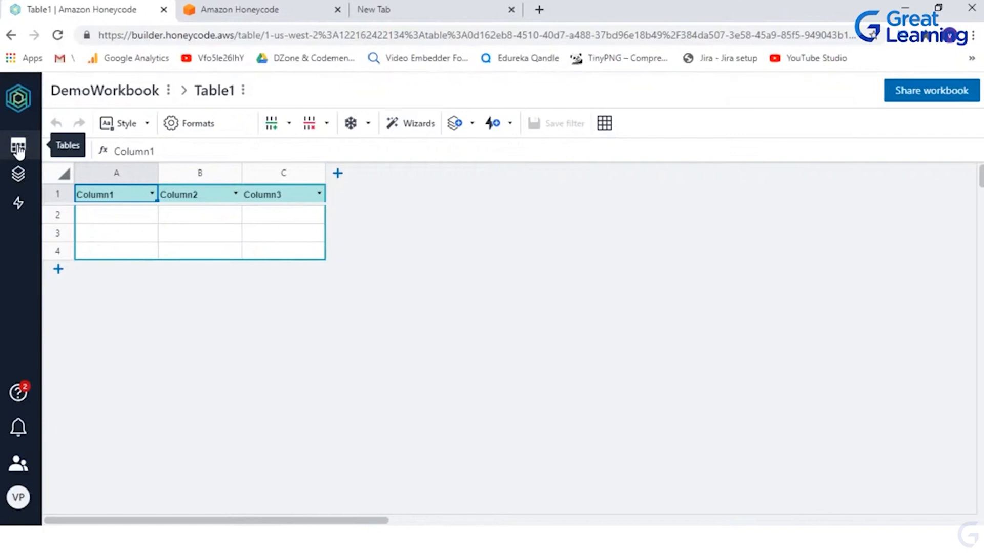
# Step: Rename the workbook's Table1 as EmployeeAttnedence, without spaces, and return to the table grid
pyautogui.click(17, 147)
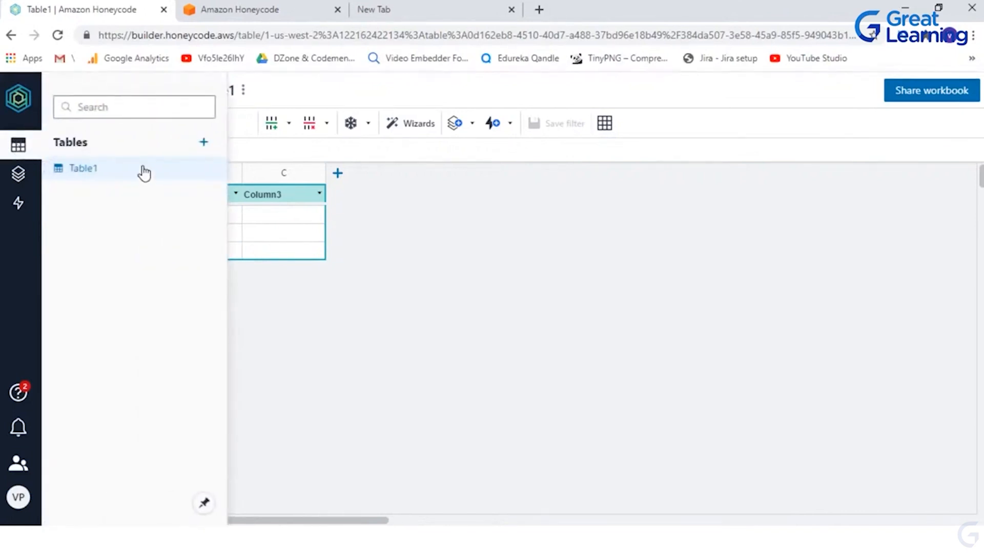
pyautogui.rightClick(142, 170)
pyautogui.click(172, 180)
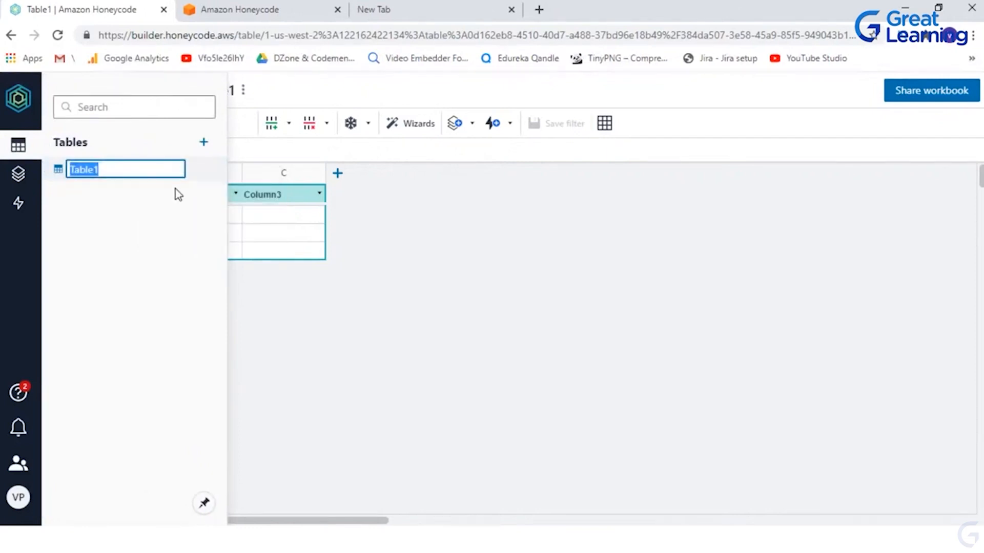
pyautogui.write('EMployee')
pyautogui.press('BackSpace')
pyautogui.press('BackSpace')
pyautogui.press('BackSpace')
pyautogui.press('BackSpace')
pyautogui.press('BackSpace')
pyautogui.press('BackSpace')
pyautogui.write('mployee Attn')
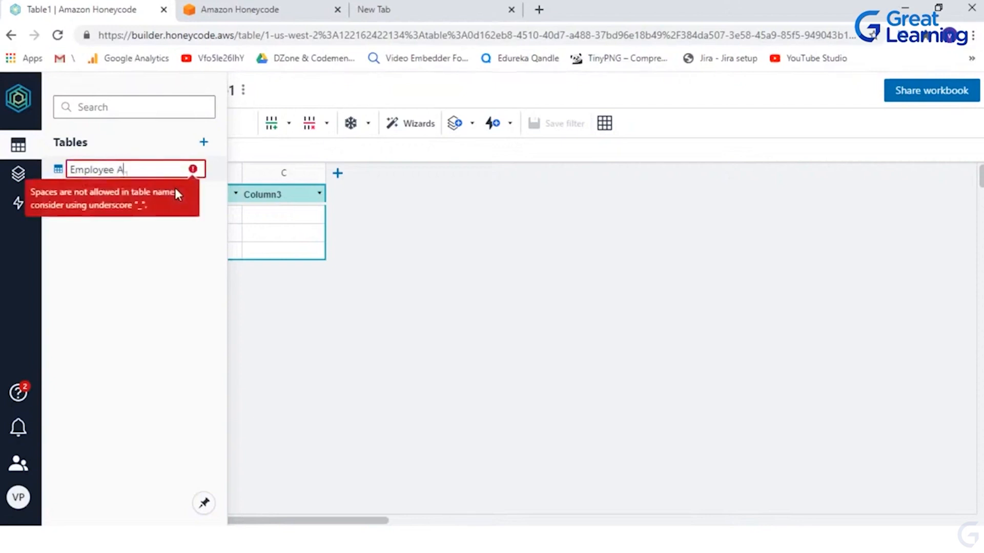
pyautogui.press('BackSpace')
pyautogui.press('BackSpace')
pyautogui.press('BackSpace')
pyautogui.press('BackSpace')
pyautogui.press('BackSpace')
pyautogui.write('Attnede')
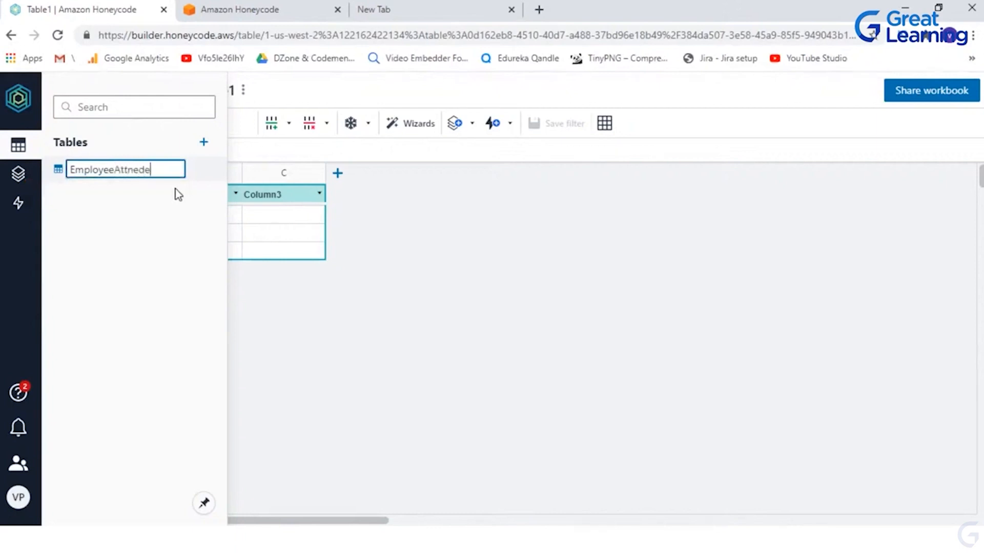
pyautogui.write('nce')
pyautogui.press('Return')
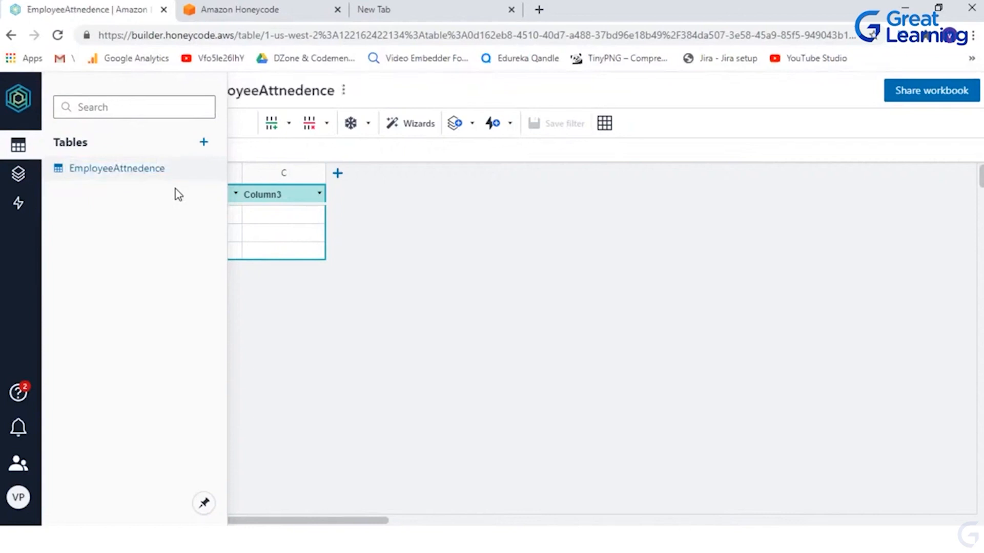
pyautogui.click(432, 293)
# Step: Change the header of column A to Name and the header of column B to ID
pyautogui.click(117, 195)
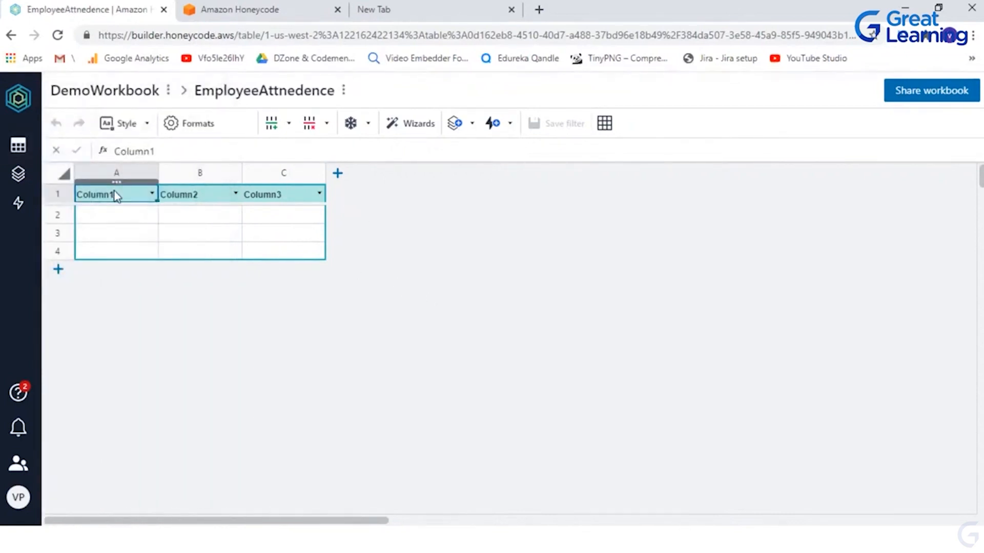
pyautogui.doubleClick(142, 194)
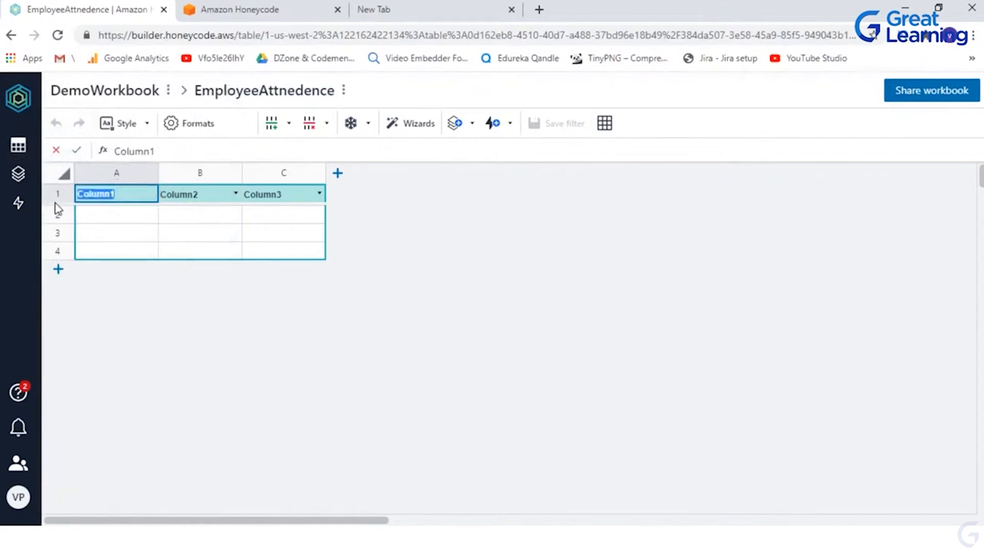
pyautogui.write('Name')
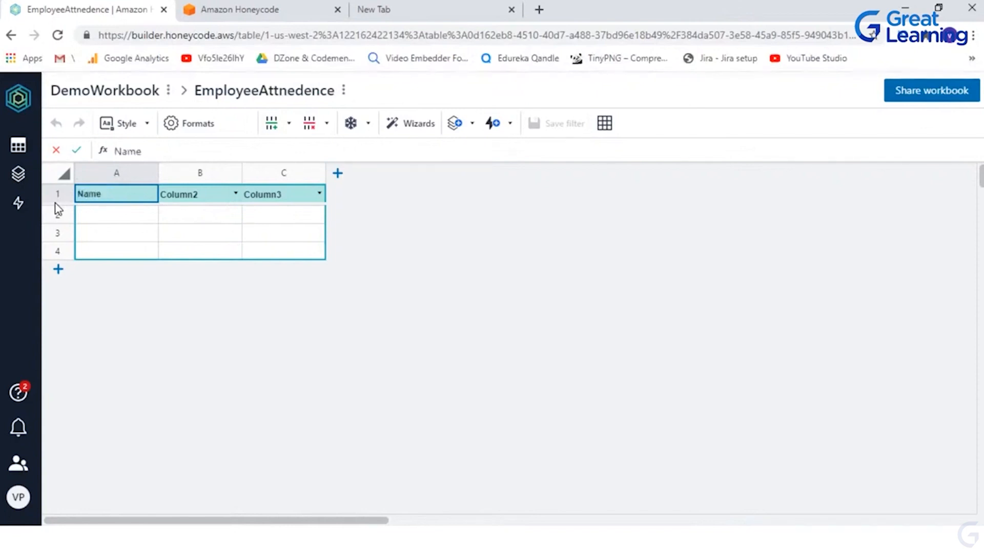
pyautogui.click(185, 201)
pyautogui.click(185, 200)
pyautogui.doubleClick(186, 200)
pyautogui.write('ID')
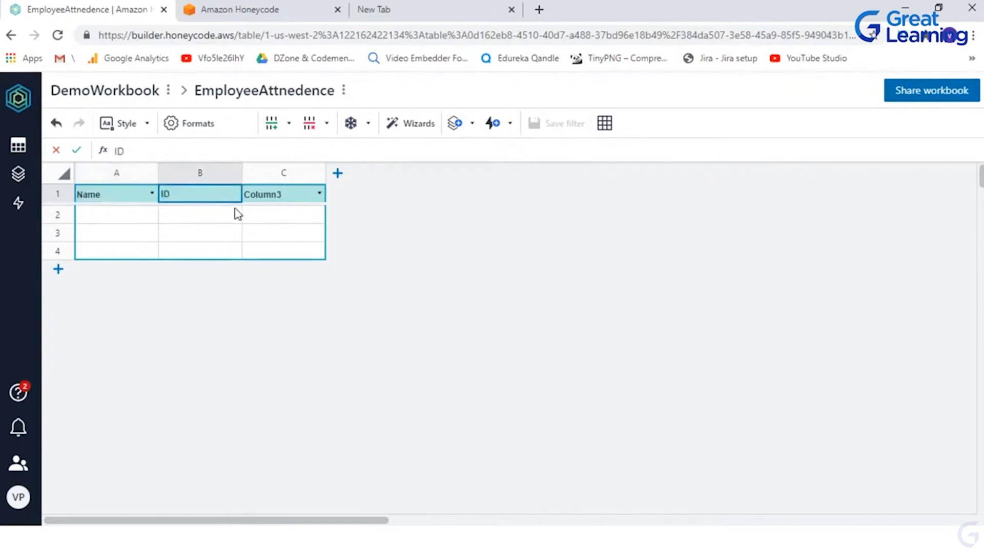
# Step: Change the header of column C to Attendence
pyautogui.doubleClick(271, 197)
pyautogui.doubleClick(271, 196)
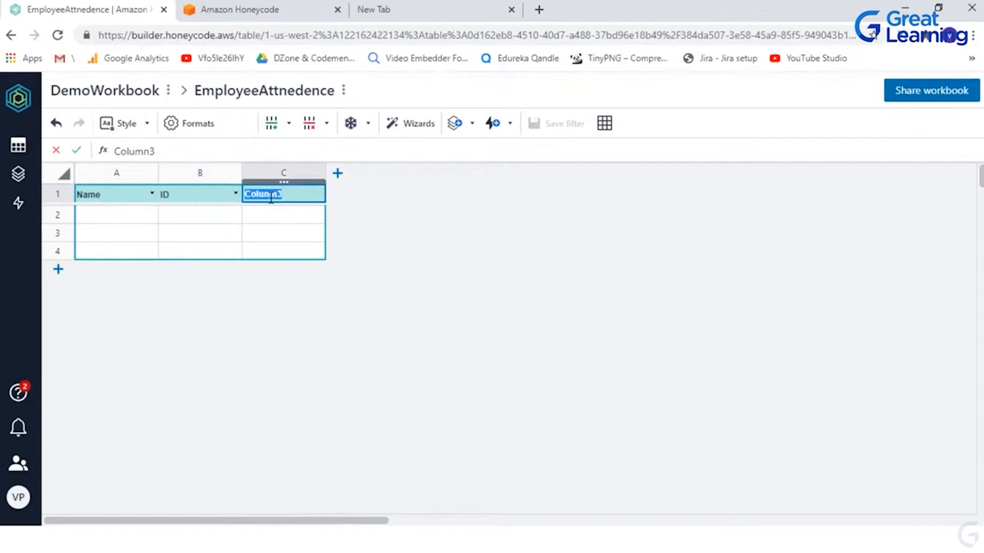
pyautogui.write('Attende')
pyautogui.press('BackSpace')
pyautogui.write('ence')
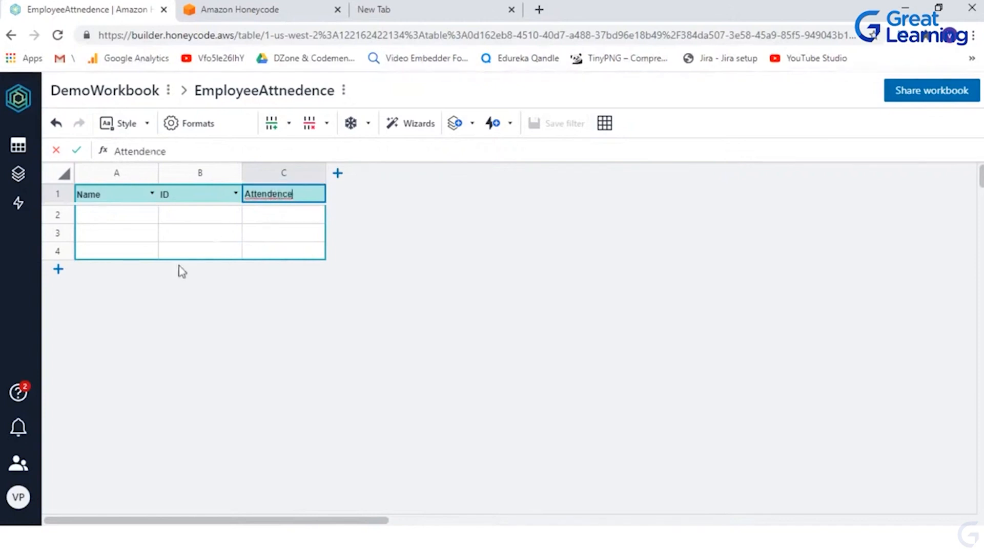
# Step: Fill the three existing rows of the Name column with the first three employees' names
pyautogui.click(117, 222)
pyautogui.doubleClick(117, 218)
pyautogui.write('Ram')
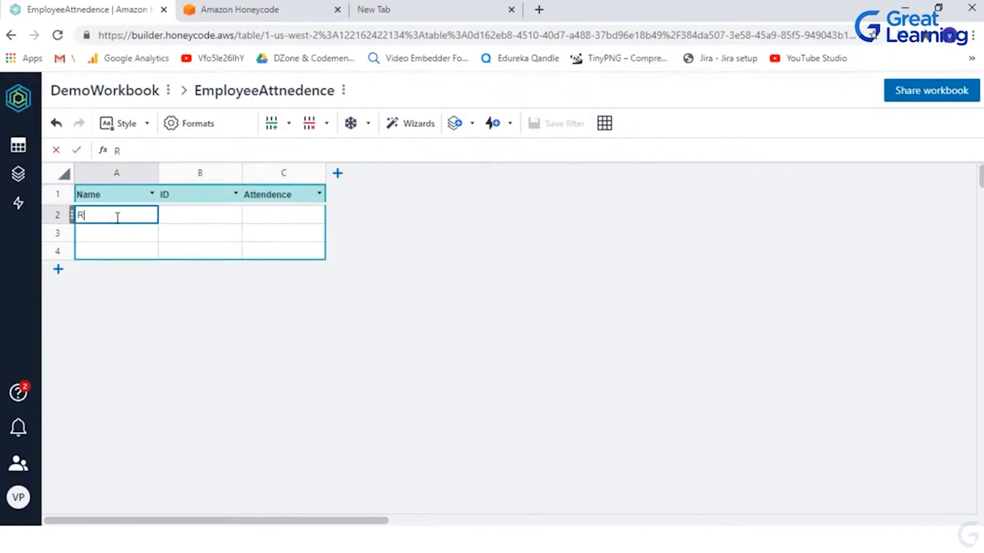
pyautogui.click(104, 236)
pyautogui.write('Sampriti')
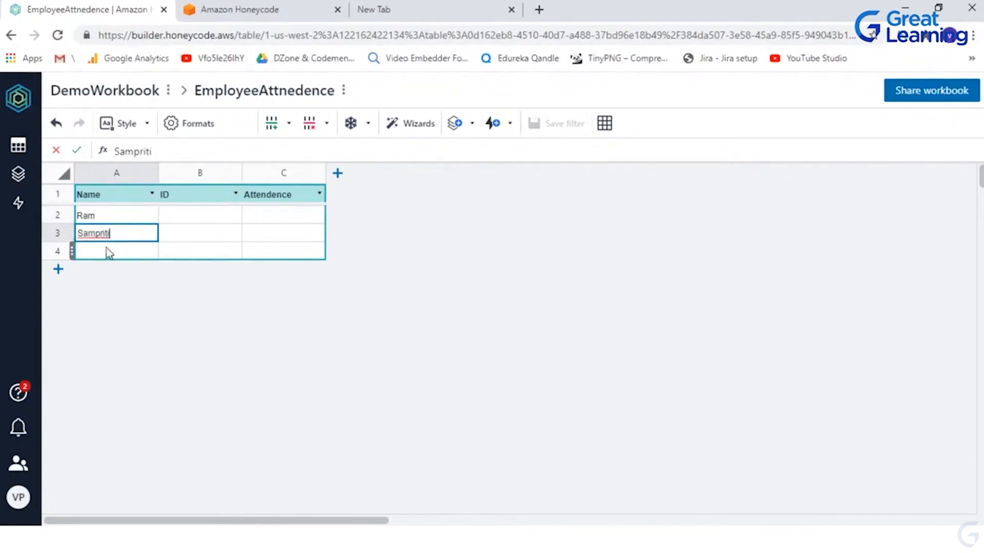
pyautogui.click(107, 252)
pyautogui.write('Mud')
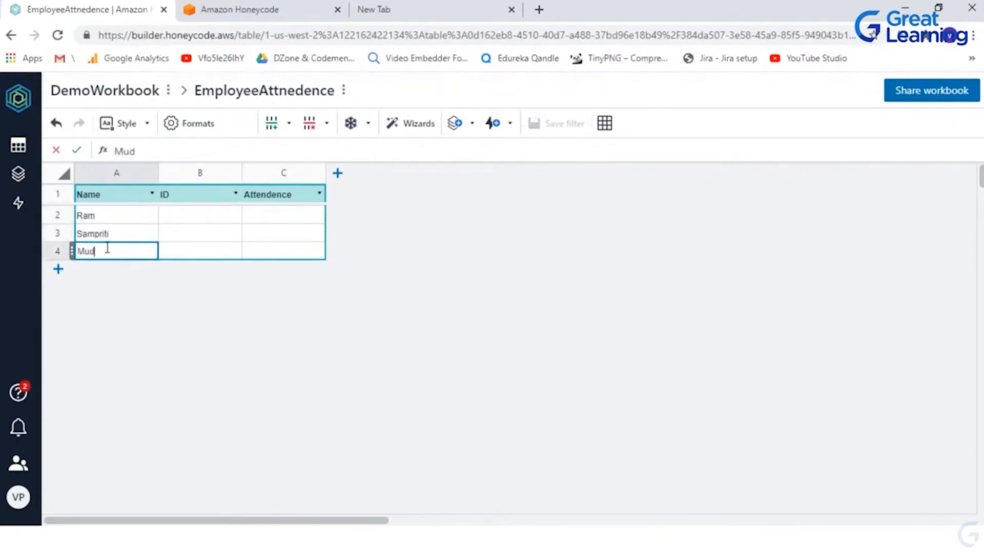
pyautogui.write('ita')
# Step: Add three more rows to the table and enter another employee's name in each one's Name cell
pyautogui.click(59, 270)
pyautogui.click(97, 270)
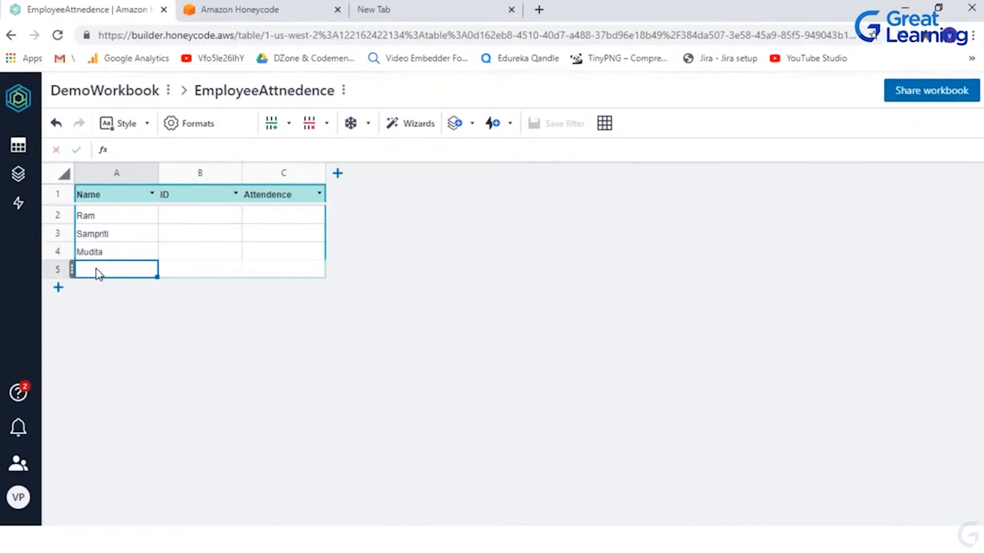
pyautogui.write('Chirag')
pyautogui.click(58, 288)
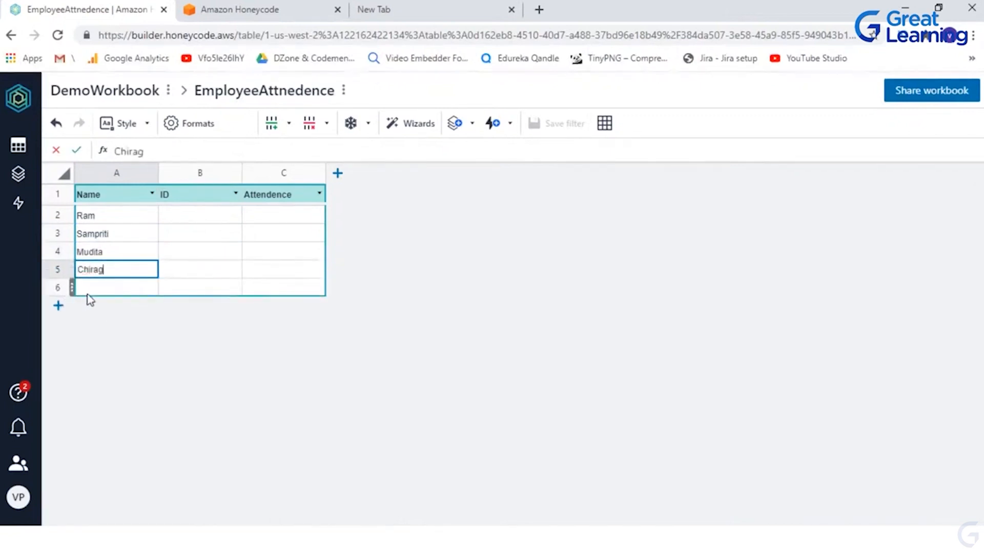
pyautogui.click(107, 292)
pyautogui.write('Bhavya')
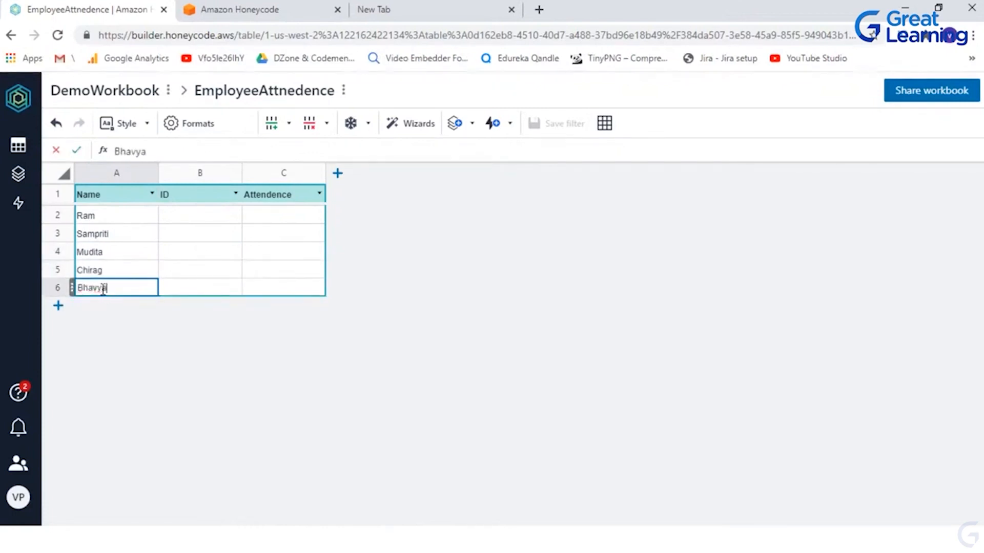
pyautogui.click(60, 306)
pyautogui.click(103, 310)
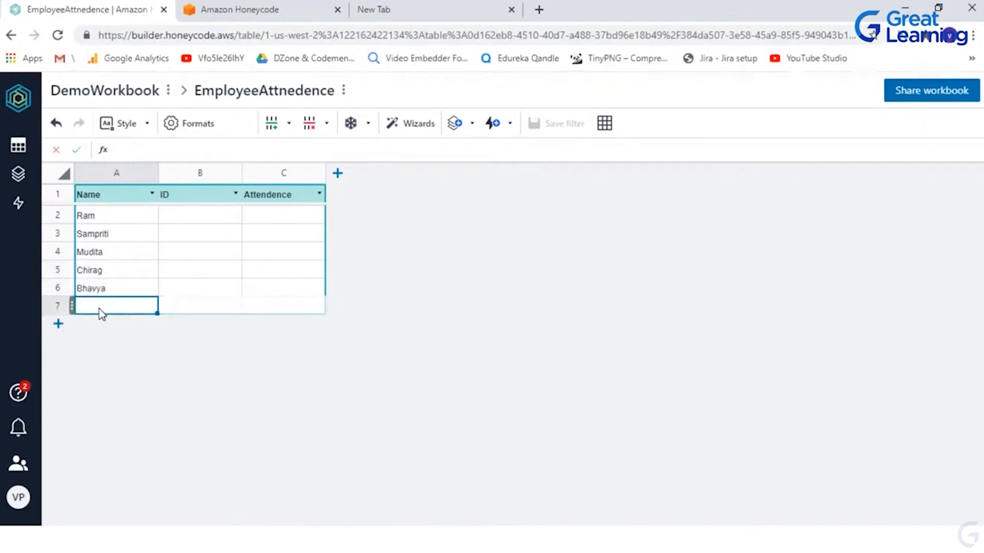
pyautogui.write('Vishal')
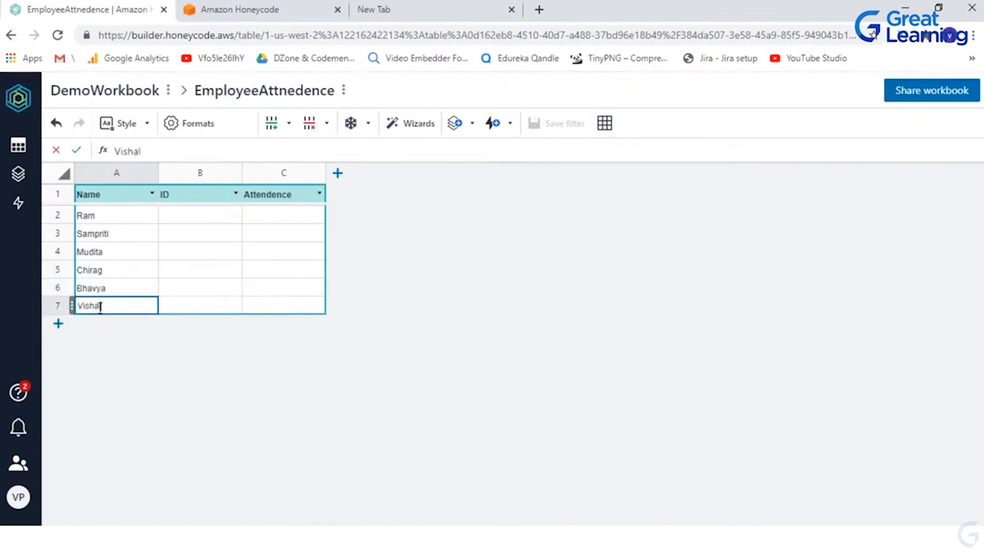
# Step: Fill the ID column with consecutive numbers from 1 to 6, in cells B2 to B7
pyautogui.click(185, 210)
pyautogui.write('1')
pyautogui.press('Return')
pyautogui.write('2')
pyautogui.press('Return')
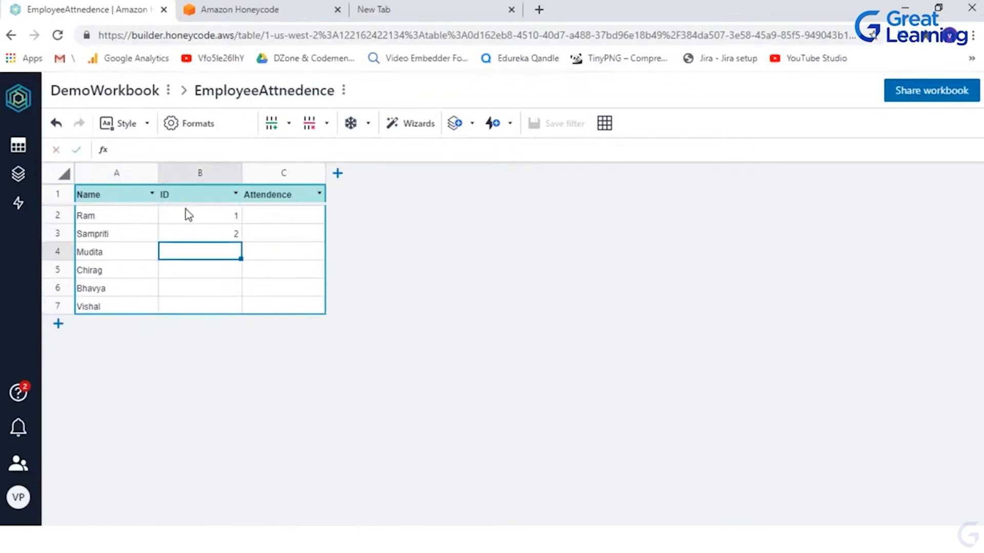
pyautogui.write('3')
pyautogui.press('Return')
pyautogui.write('4')
pyautogui.press('Return')
pyautogui.write('5')
pyautogui.press('Return')
pyautogui.write('6')
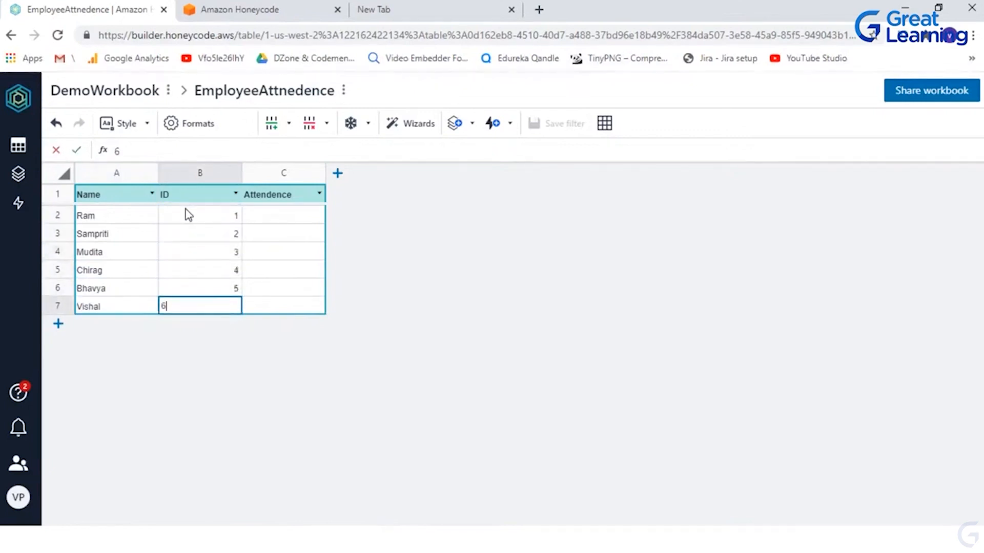
# Step: Enter Present in the Attendence column for the employee with ID 1
pyautogui.press('Tab')
pyautogui.press('Up')
pyautogui.press('Up')
pyautogui.press('Up')
pyautogui.press('Up')
pyautogui.press('Up')
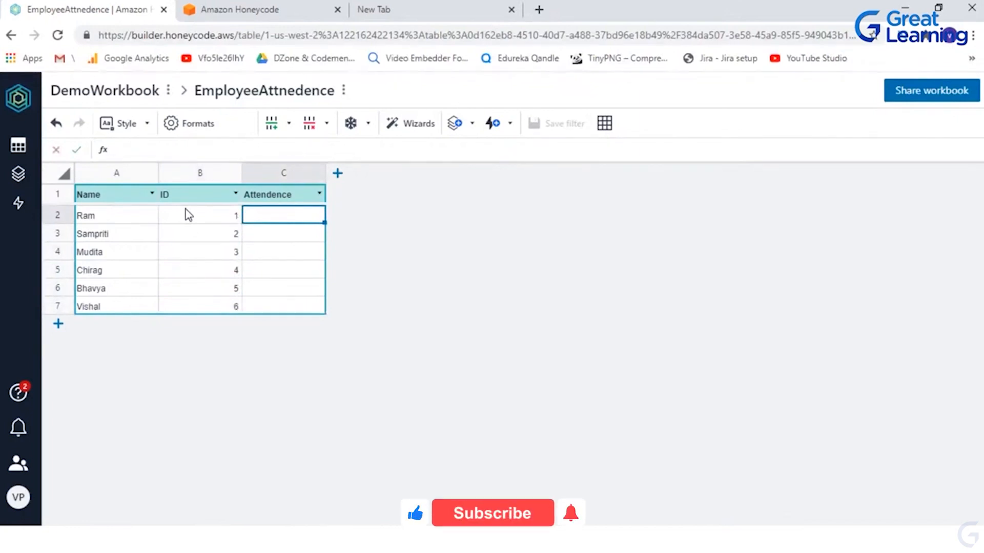
pyautogui.write('Presnet')
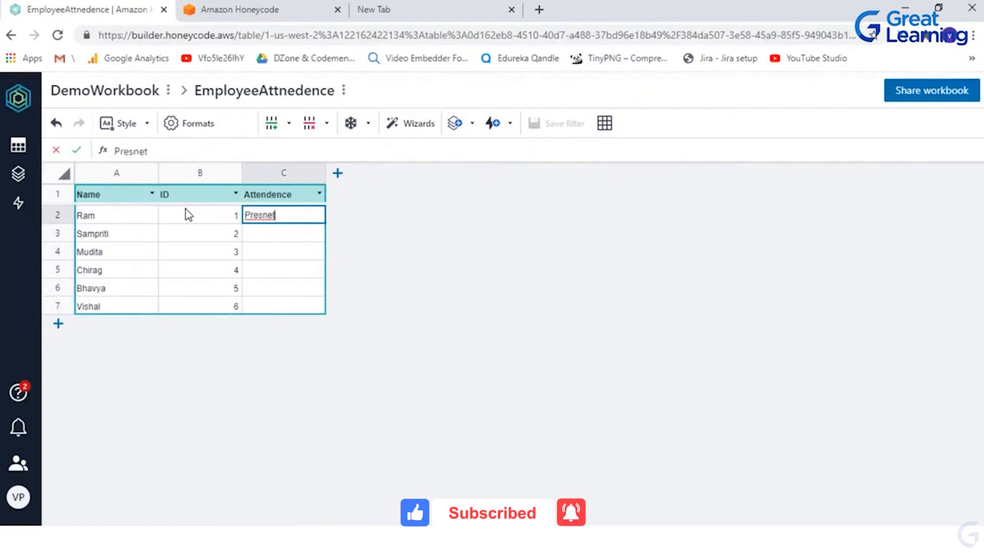
pyautogui.press('BackSpace')
pyautogui.press('BackSpace')
pyautogui.press('BackSpace')
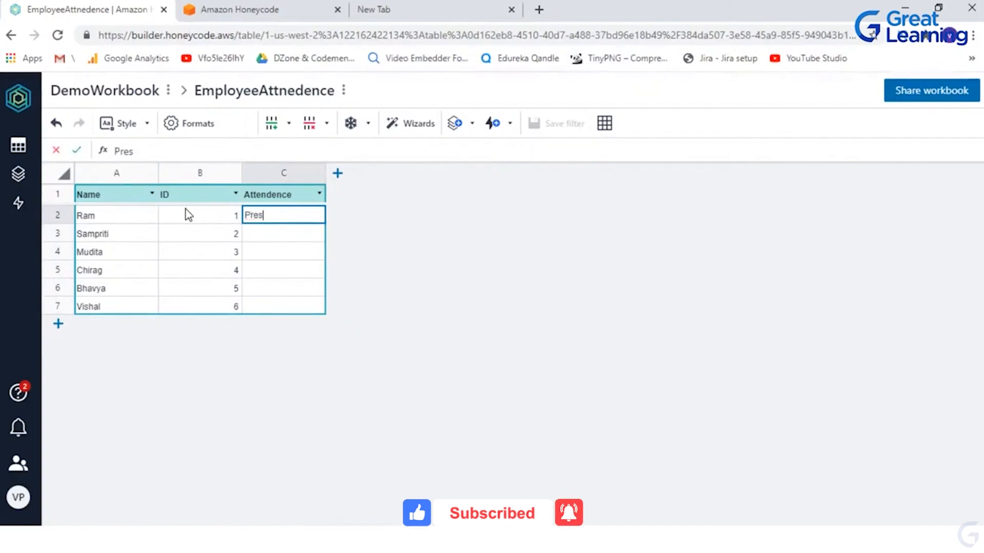
pyautogui.write('ent')
pyautogui.press('Return')
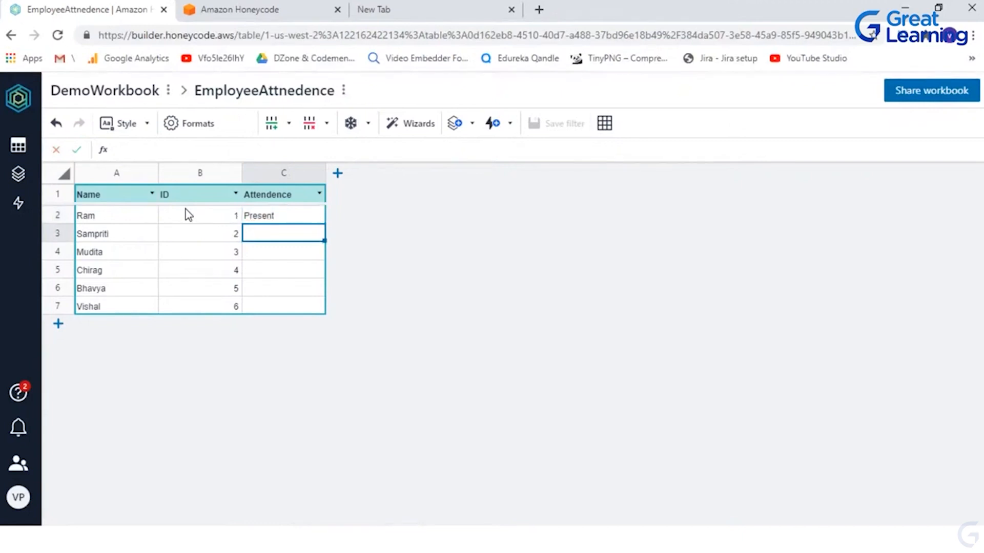
# Step: Enter Absent in the Attendence column for the employee with ID 2
pyautogui.write('P')
pyautogui.press('BackSpace')
pyautogui.write('Absent')
pyautogui.press('Return')
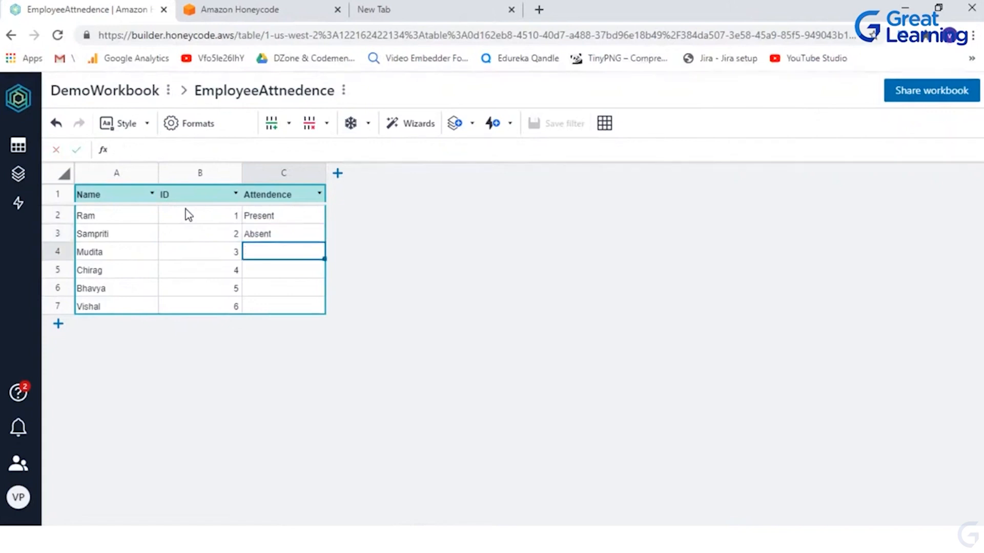
# Step: Copy the Present entry from C2 into the Attendence cells for IDs 3, 4 and 5
pyautogui.press('Up')
pyautogui.press('Up')
pyautogui.hotkey('ctrl', 'c')
pyautogui.press('Down')
pyautogui.press('Down')
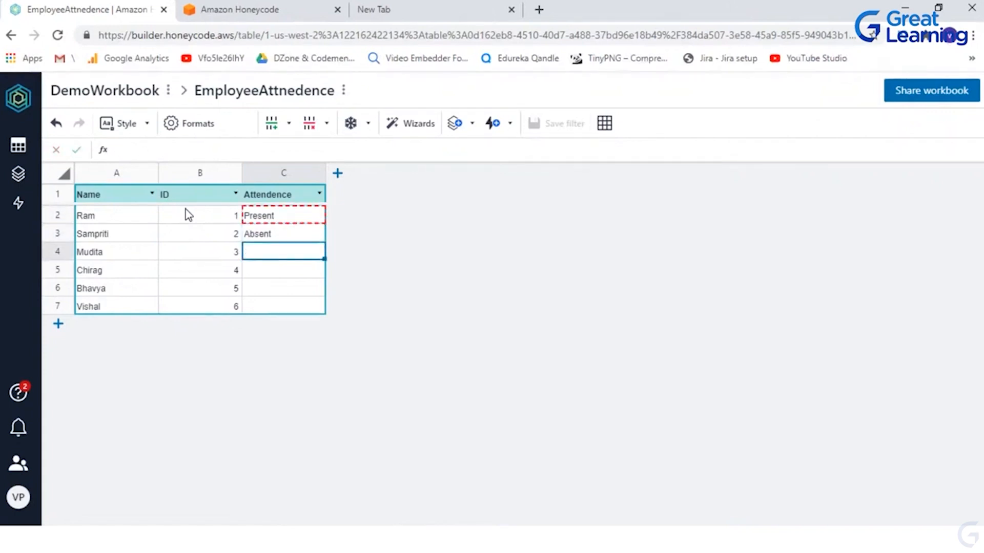
pyautogui.hotkey('ctrl', 'v')
pyautogui.press('Down')
pyautogui.hotkey('ctrl', 'v')
pyautogui.press('Down')
pyautogui.hotkey('ctrl', 'v')
# Step: Copy the Absent entry from C3 into the Attendence cell for ID 6
pyautogui.press('Up')
pyautogui.press('Up')
pyautogui.press('Up')
pyautogui.hotkey('ctrl', 'c')
pyautogui.press('Down')
pyautogui.press('Down')
pyautogui.press('Down')
pyautogui.press('Down')
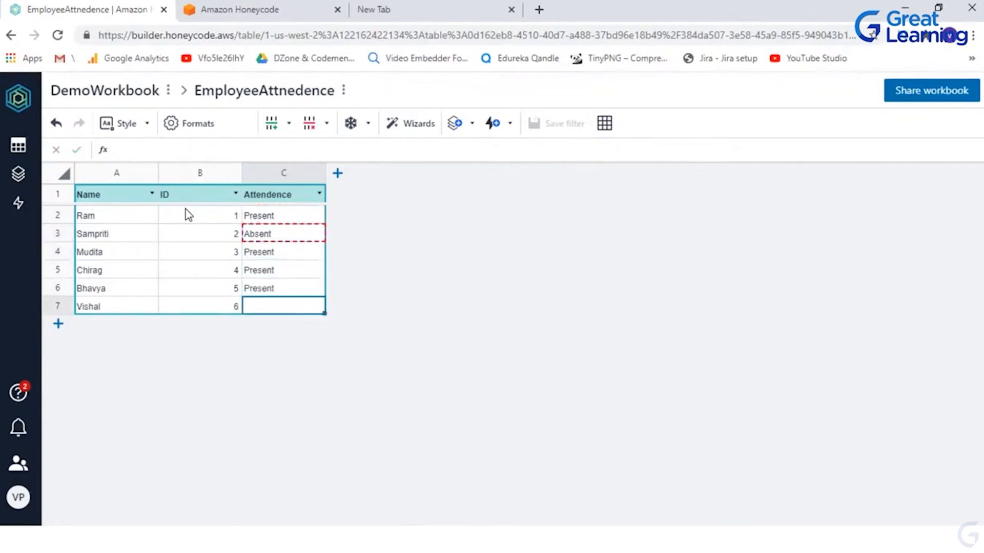
pyautogui.hotkey('ctrl', 'v')
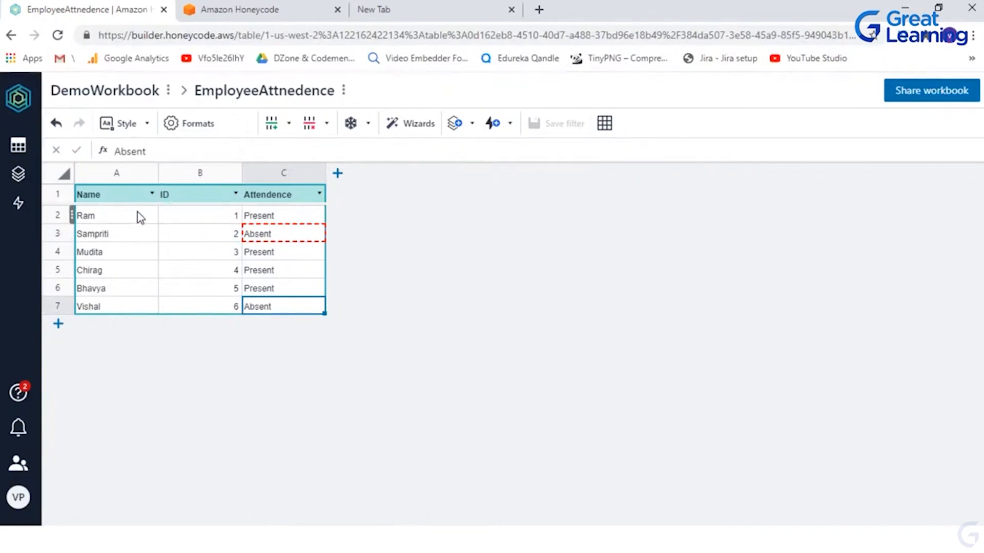
# Step: Add a second, blank table to the workbook
pyautogui.click(27, 154)
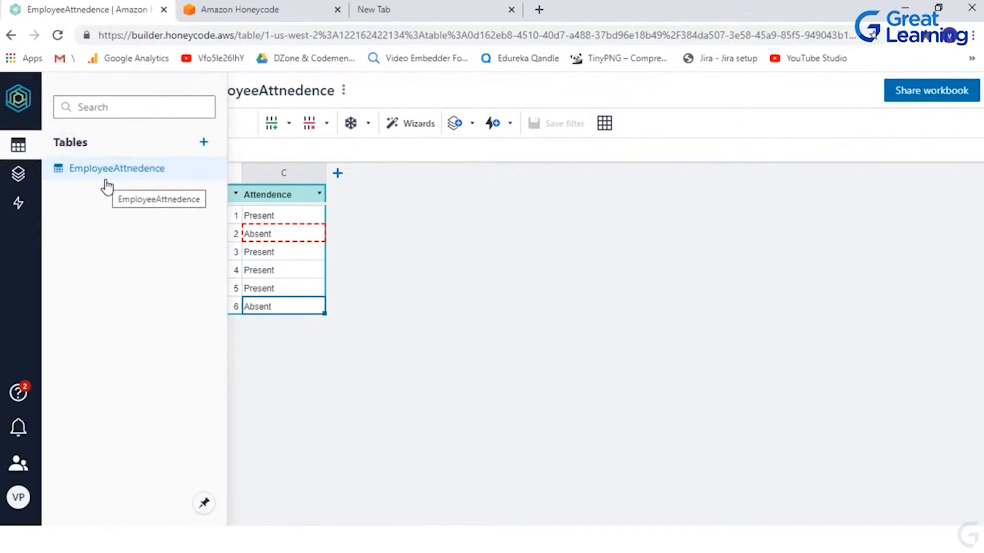
pyautogui.click(205, 142)
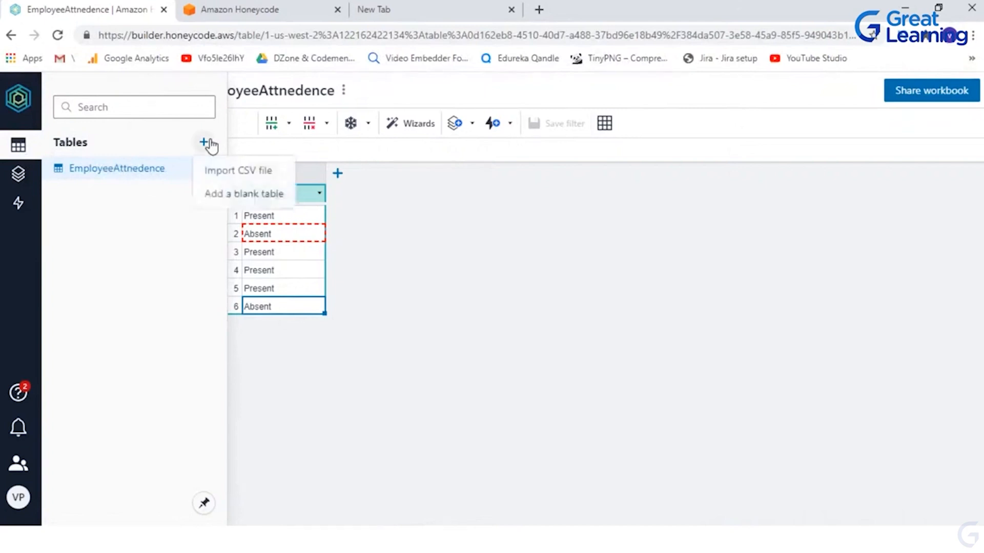
pyautogui.click(213, 195)
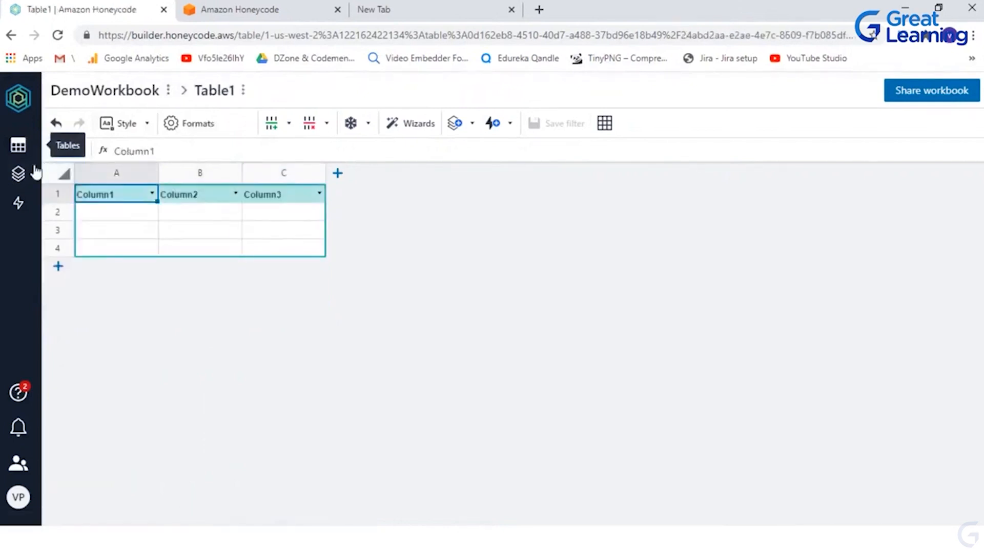
# Step: Rename the new blank table Table1 as id
pyautogui.click(19, 145)
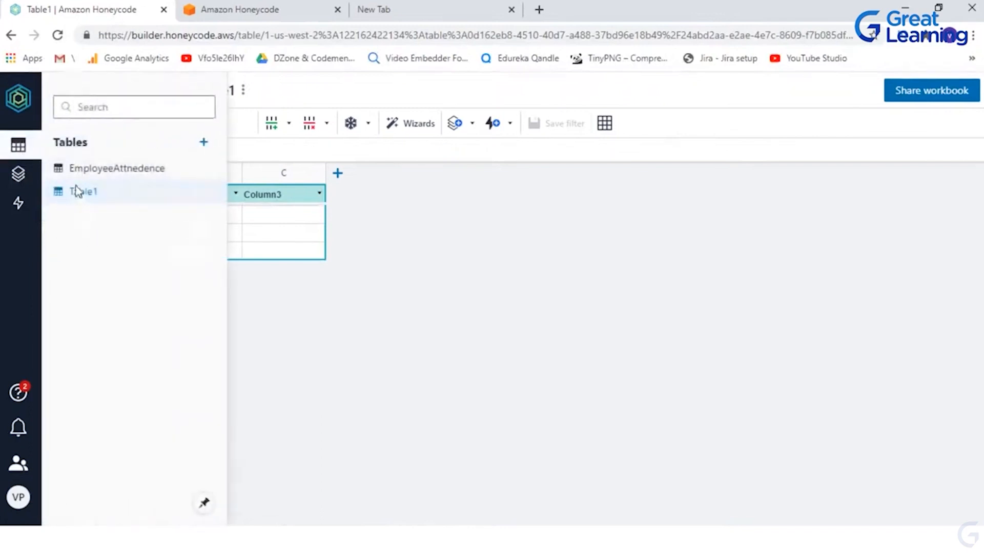
pyautogui.rightClick(74, 191)
pyautogui.click(103, 207)
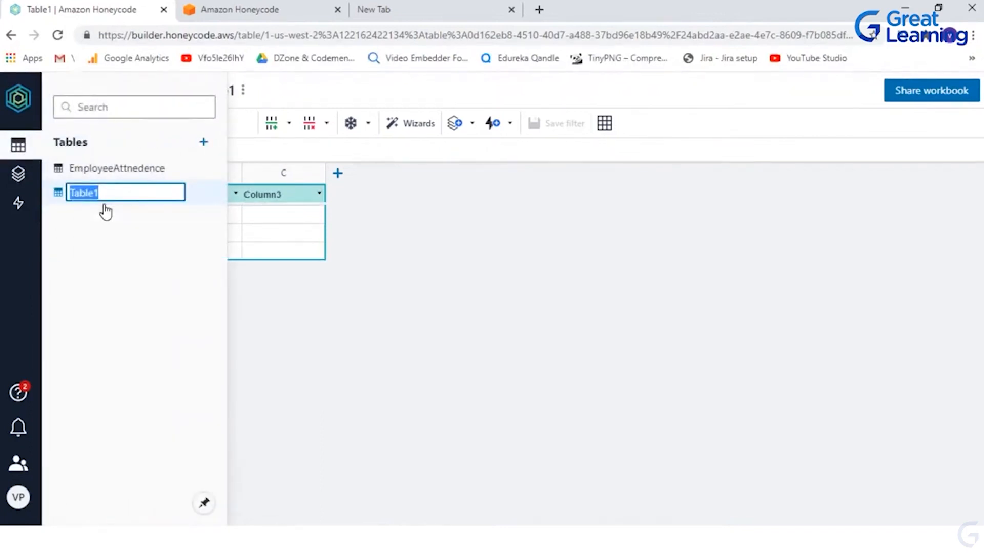
pyautogui.write('id')
pyautogui.press('Return')
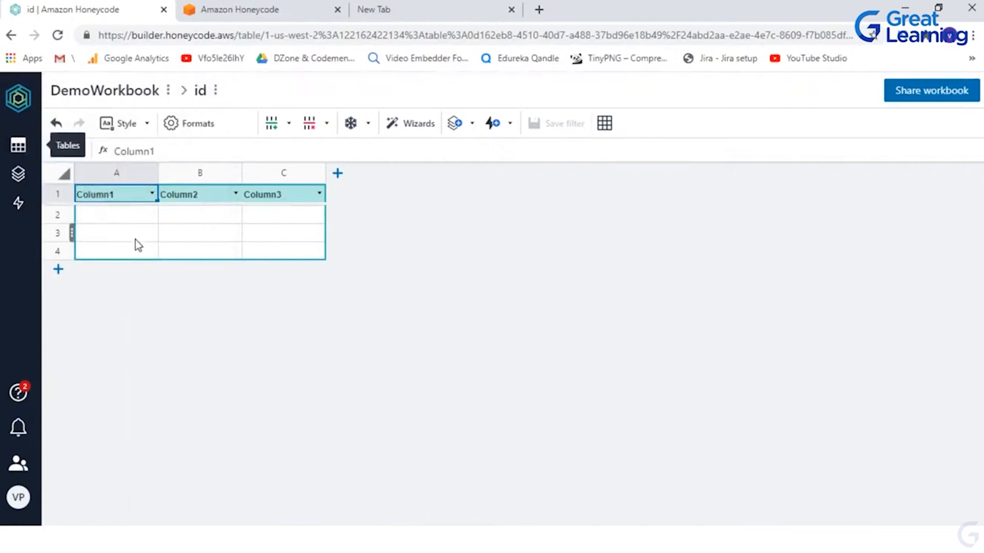
# Step: Delete Column2 and Column3 from the id table
pyautogui.moveTo(200, 202); pyautogui.dragTo(286, 251)
pyautogui.rightClick(219, 200)
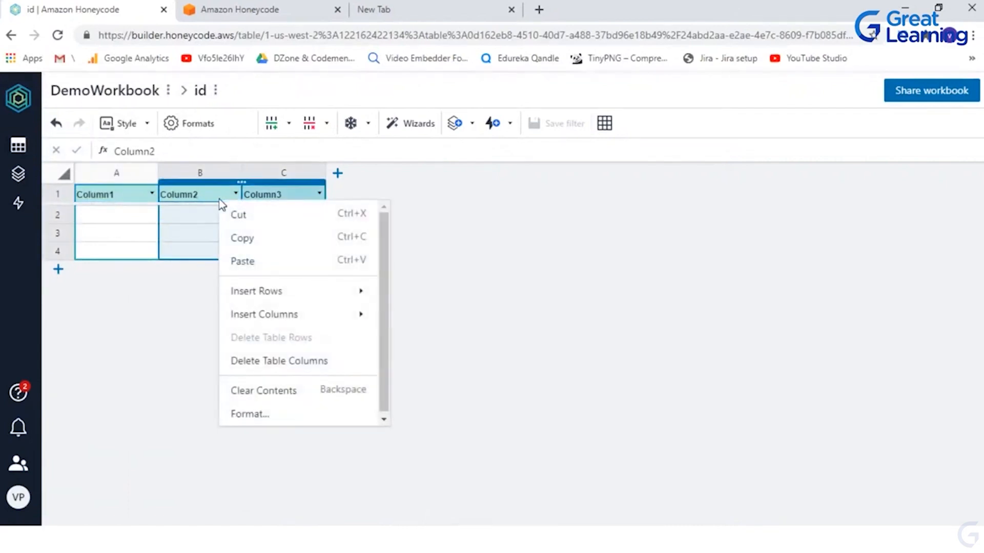
pyautogui.click(257, 361)
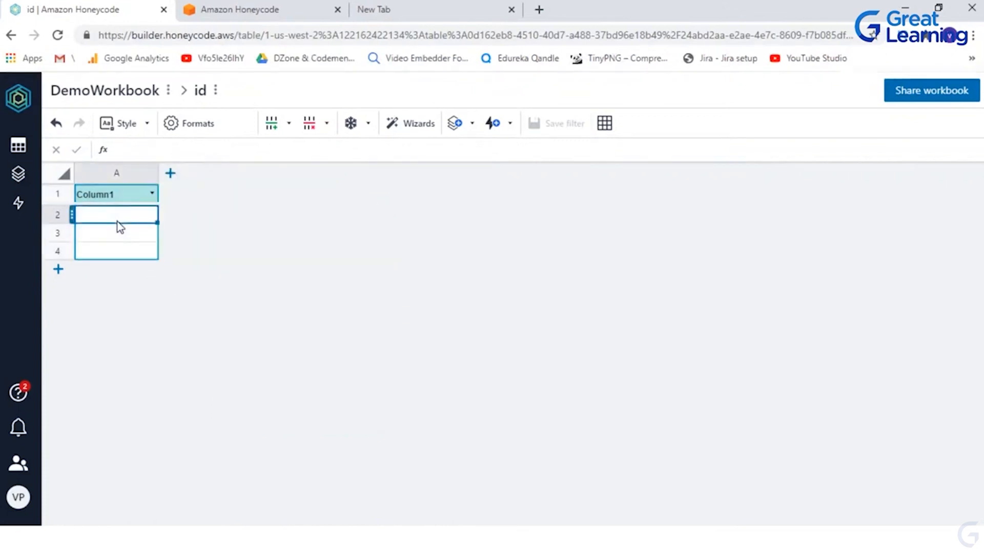
# Step: Enter 1, 2 and 3 in the three existing rows of Column1
pyautogui.write('1')
pyautogui.press('Return')
pyautogui.write('2')
pyautogui.press('Return')
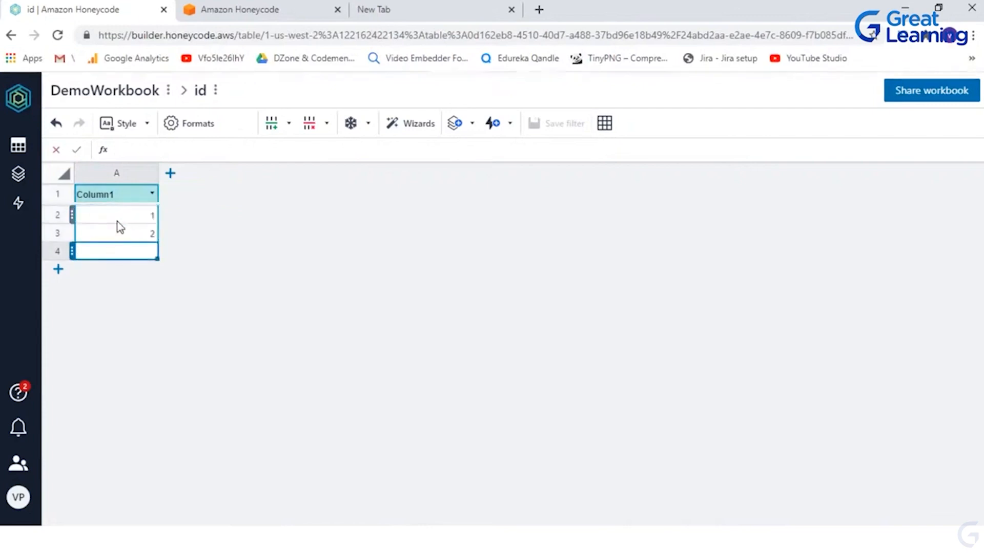
pyautogui.write('3')
# Step: Add three more rows to the id table and fill them with 4, 5 and 6
pyautogui.click(57, 271)
pyautogui.click(57, 288)
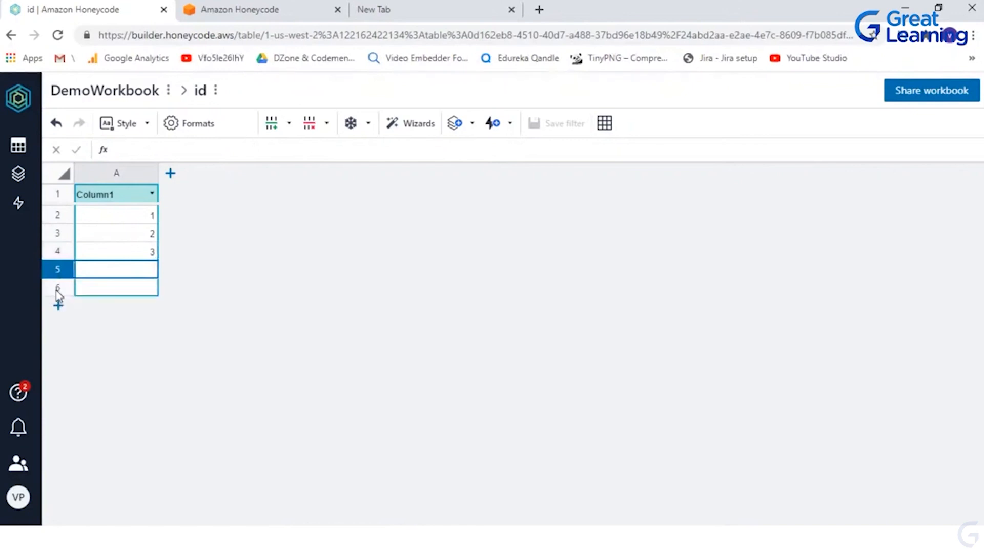
pyautogui.click(58, 308)
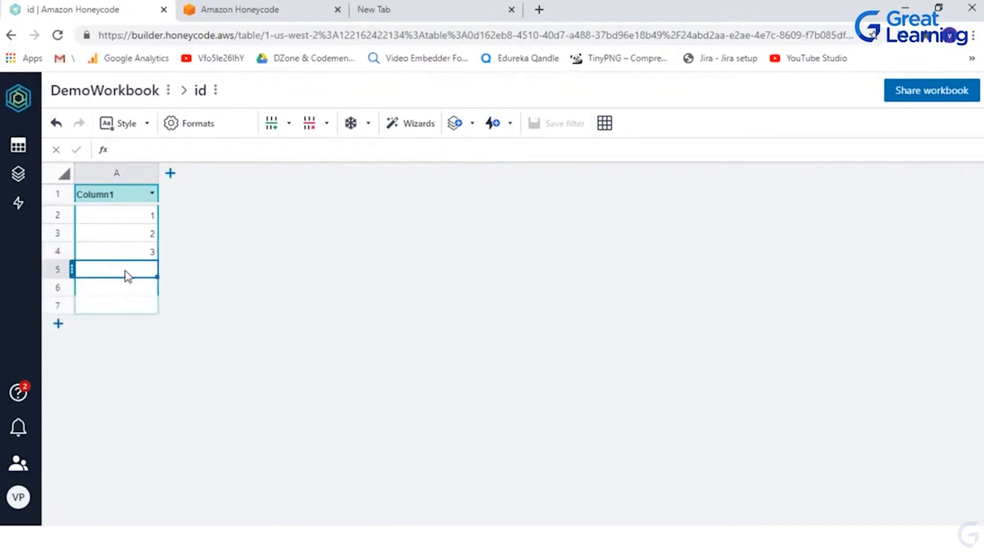
pyautogui.write('4')
pyautogui.press('Return')
pyautogui.write('5')
pyautogui.press('Return')
pyautogui.write('6')
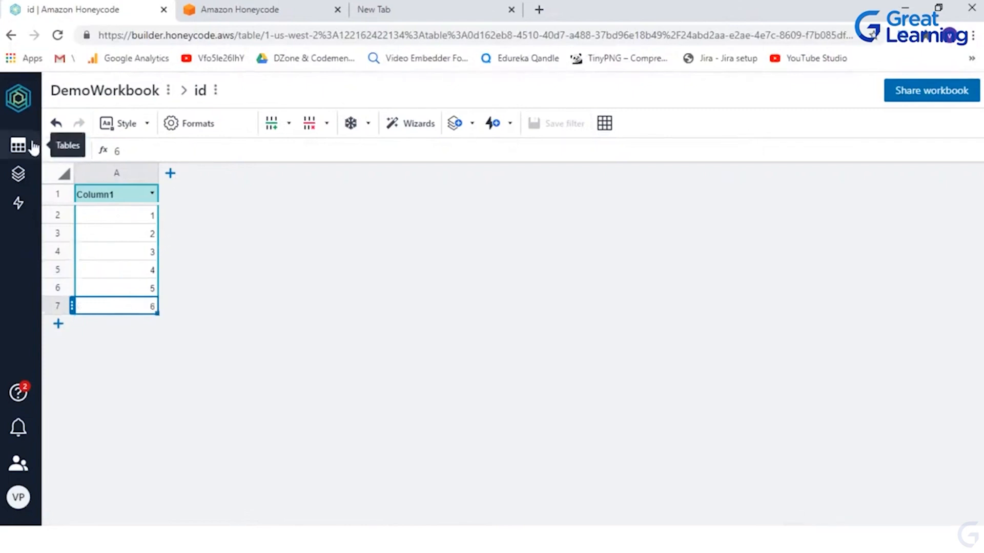
# Step: Switch back to the EmployeeAttnedence table and show the workbook's list of tables
pyautogui.click(18, 146)
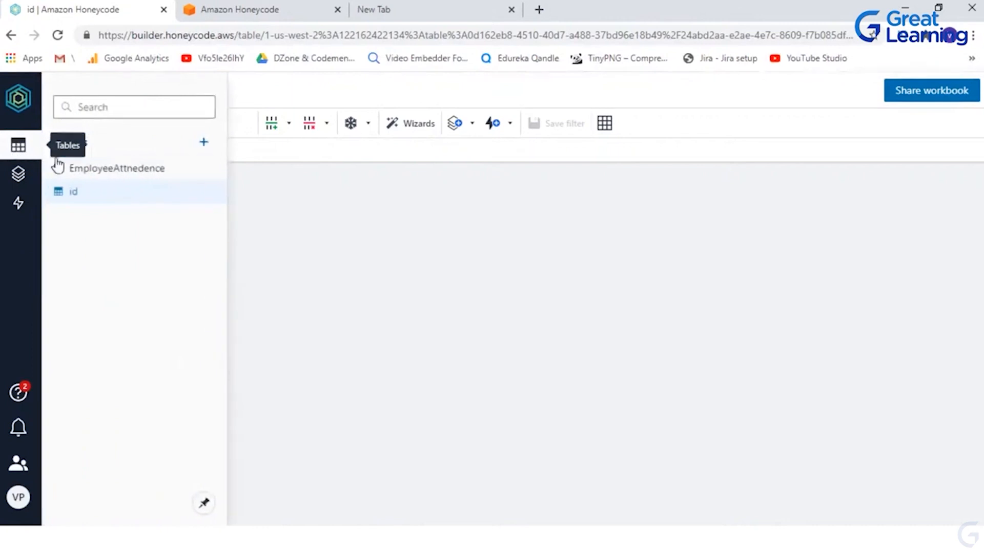
pyautogui.click(92, 171)
pyautogui.click(9, 146)
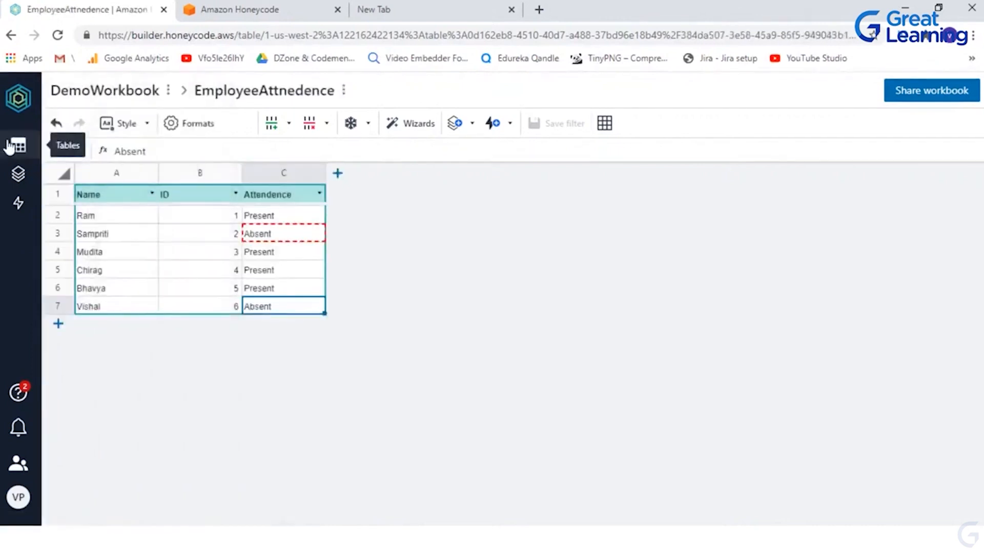
pyautogui.click(12, 148)
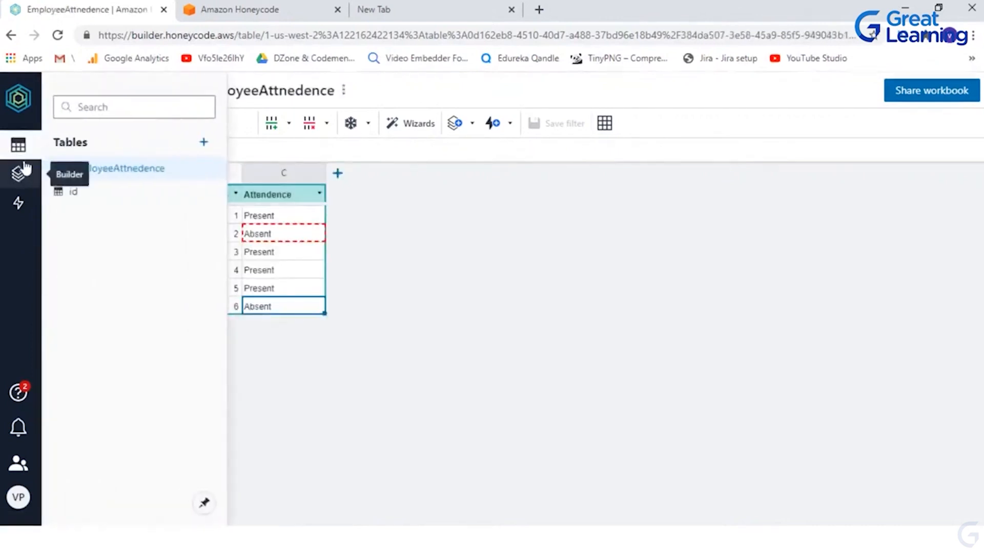
# Step: Add a new blank table to the workbook
pyautogui.click(203, 142)
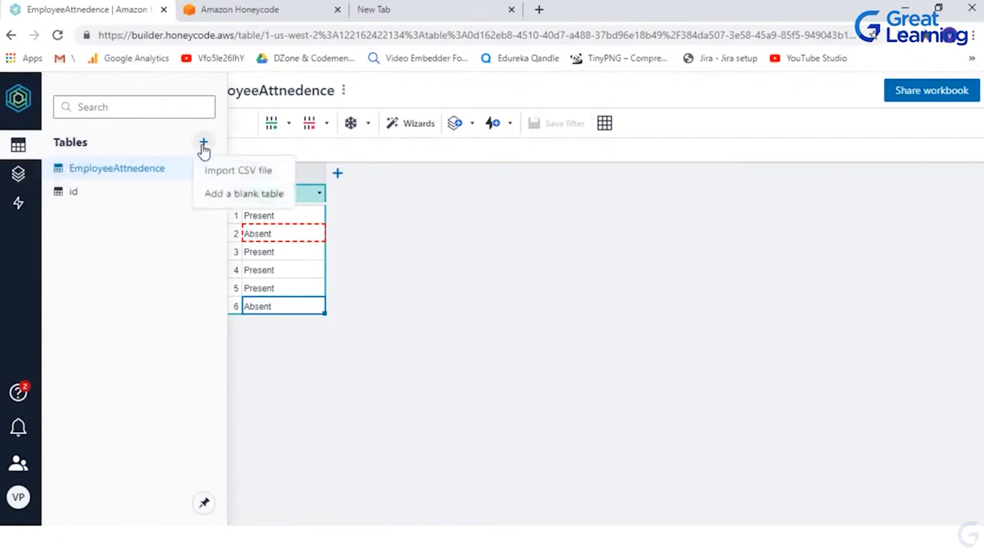
pyautogui.click(121, 199)
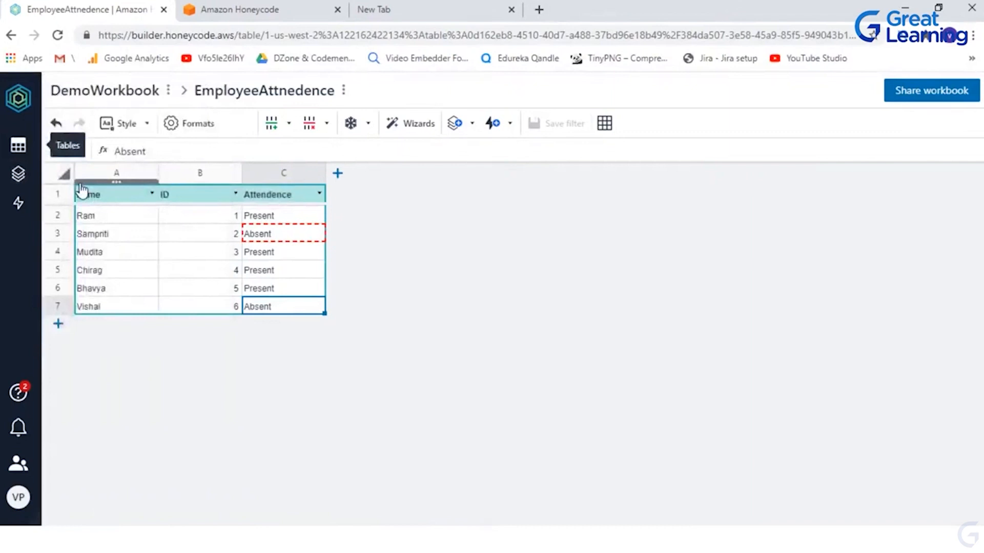
pyautogui.click(19, 146)
pyautogui.click(18, 146)
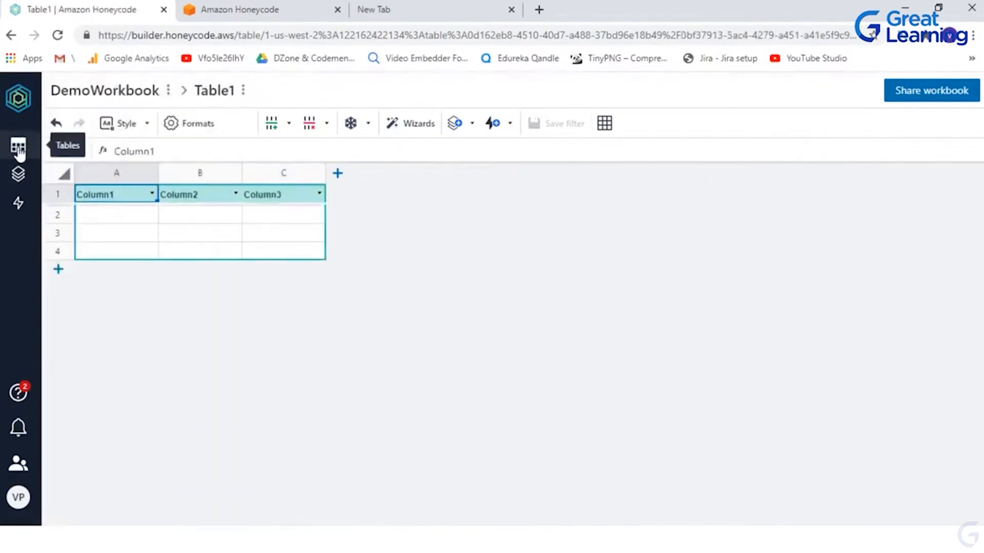
# Step: Rename the new Table1 as Status
pyautogui.click(19, 148)
pyautogui.rightClick(88, 221)
pyautogui.click(105, 237)
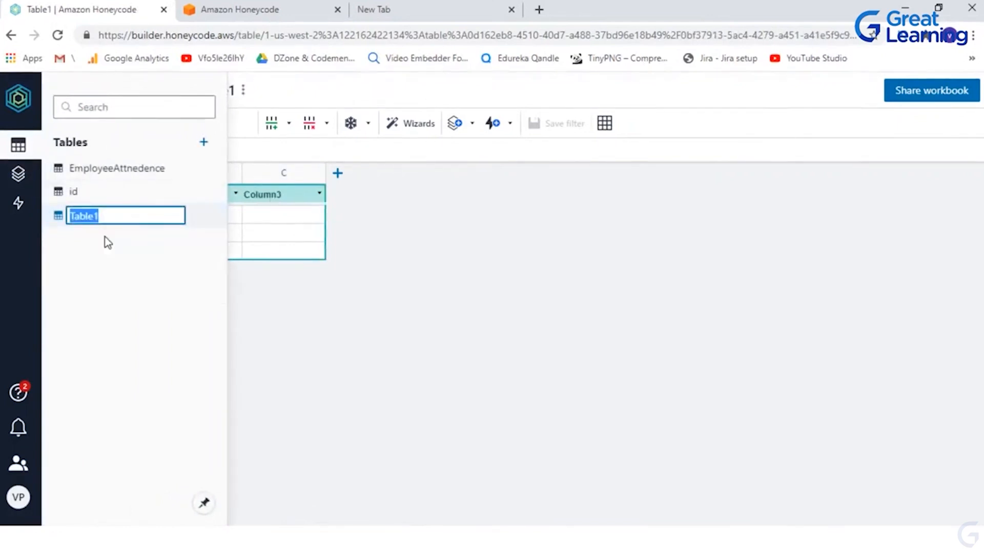
pyautogui.write('Status')
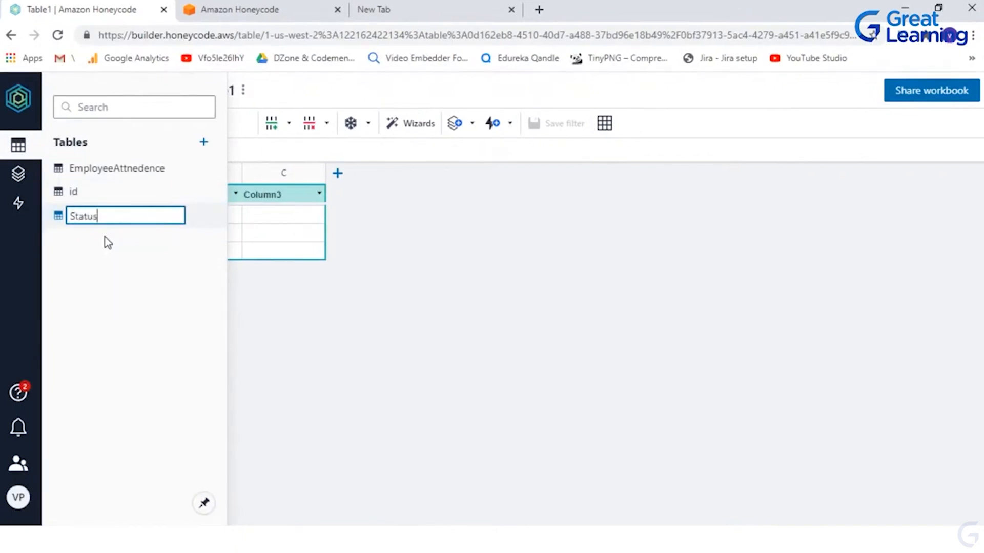
pyautogui.click(279, 276)
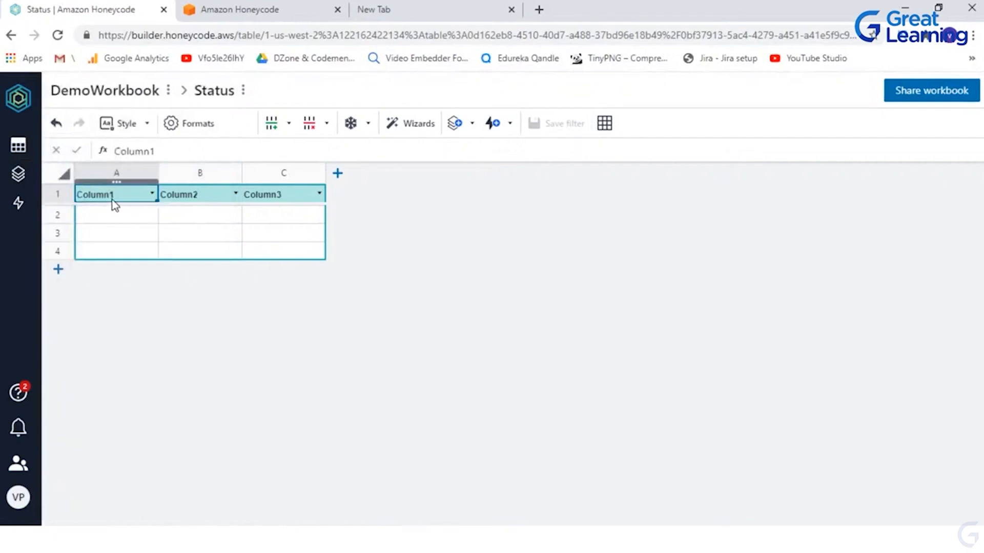
# Step: Change the Column1 header of the Status table to Attendance Stat
pyautogui.write('Attendence')
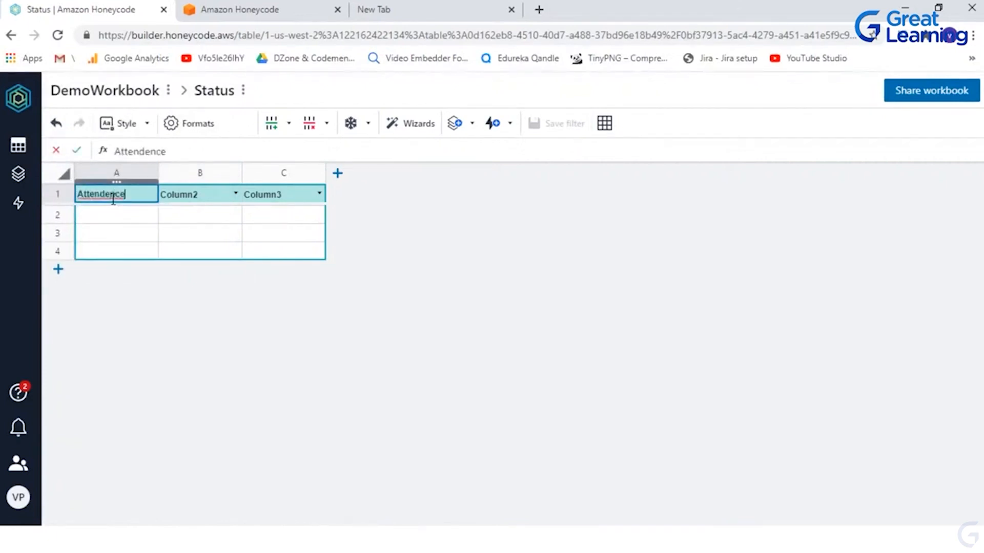
pyautogui.press('BackSpace')
pyautogui.press('BackSpace')
pyautogui.write('anc')
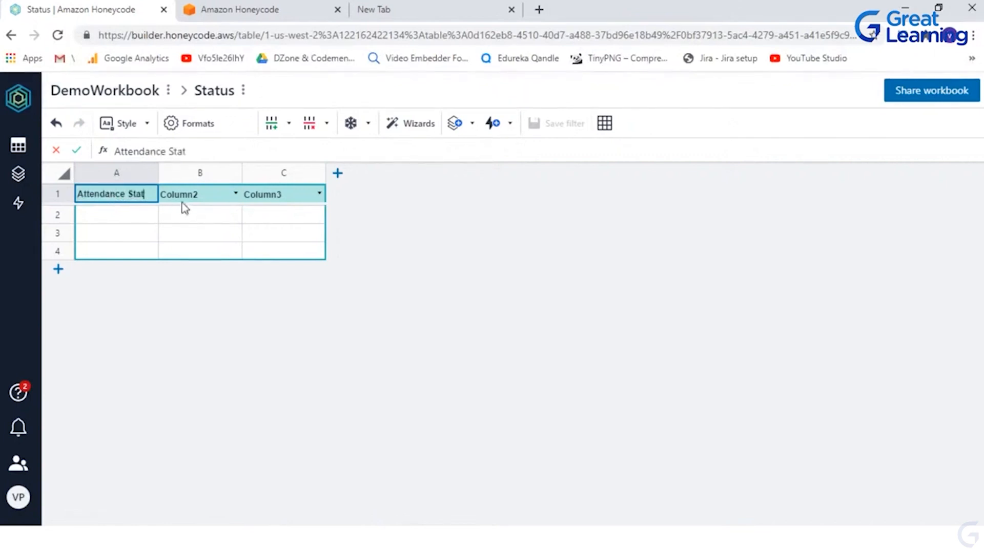
# Step: Delete Column2 and Column3 from the Status table
pyautogui.moveTo(184, 199); pyautogui.dragTo(286, 260)
pyautogui.rightClick(230, 238)
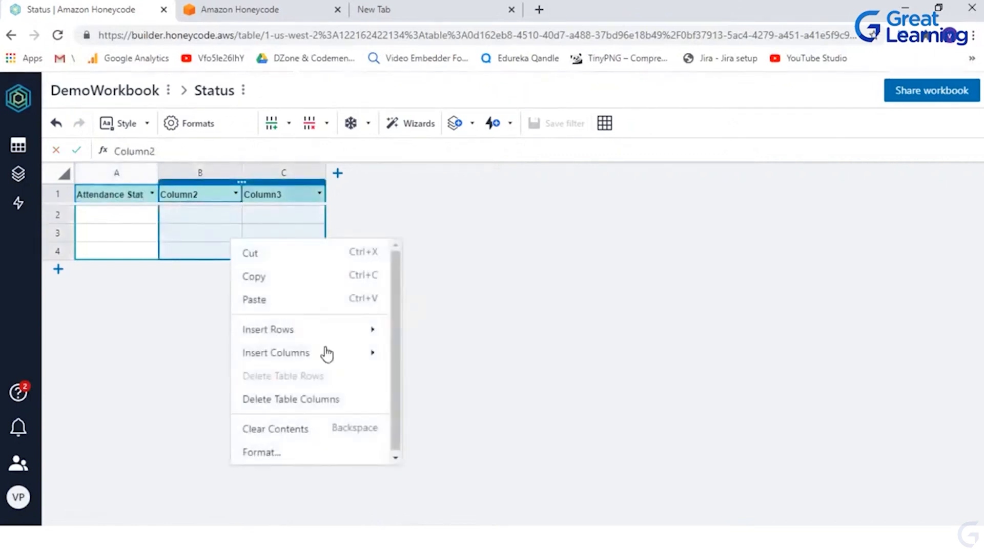
pyautogui.click(297, 398)
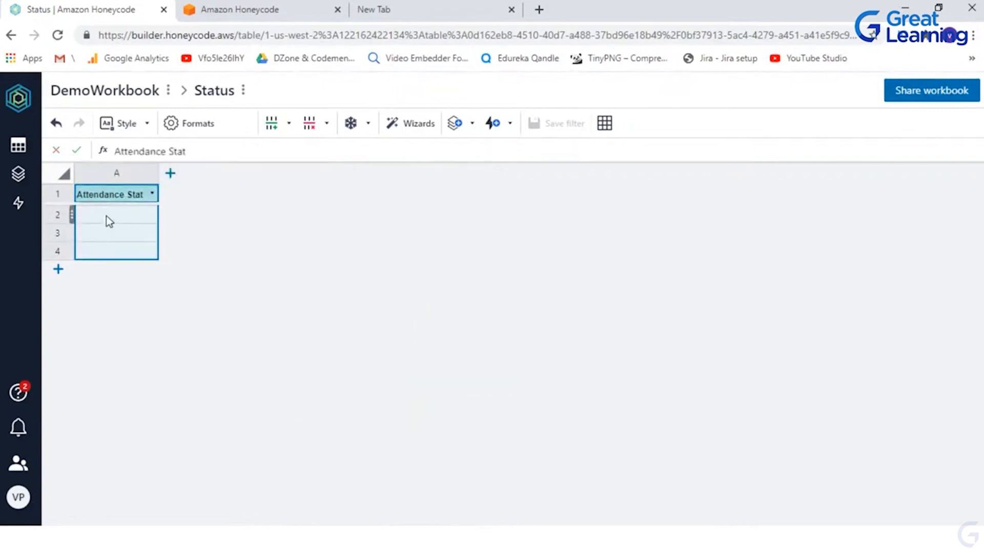
# Step: Delete the last empty row of the Status table
pyautogui.click(107, 218)
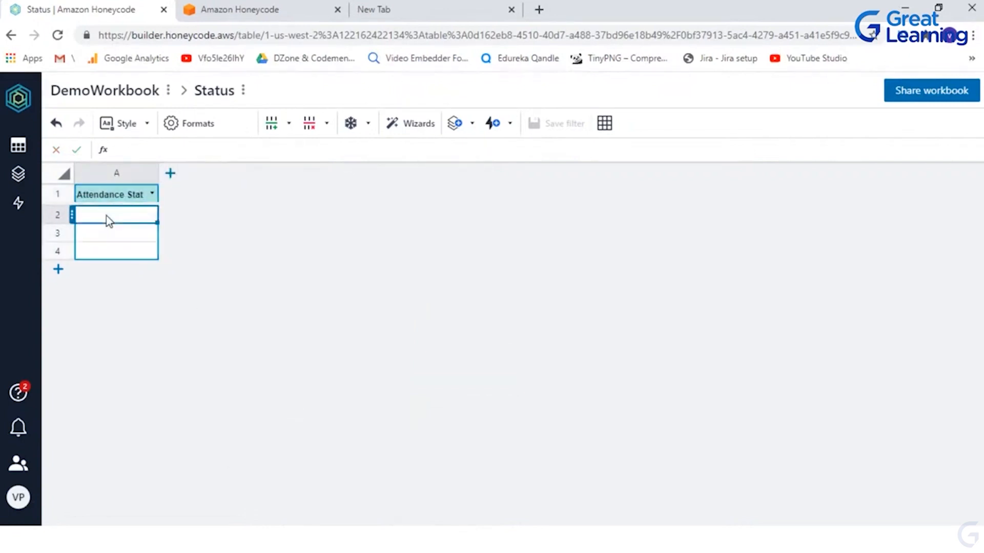
pyautogui.click(98, 257)
pyautogui.rightClick(99, 257)
pyautogui.moveTo(146, 369)
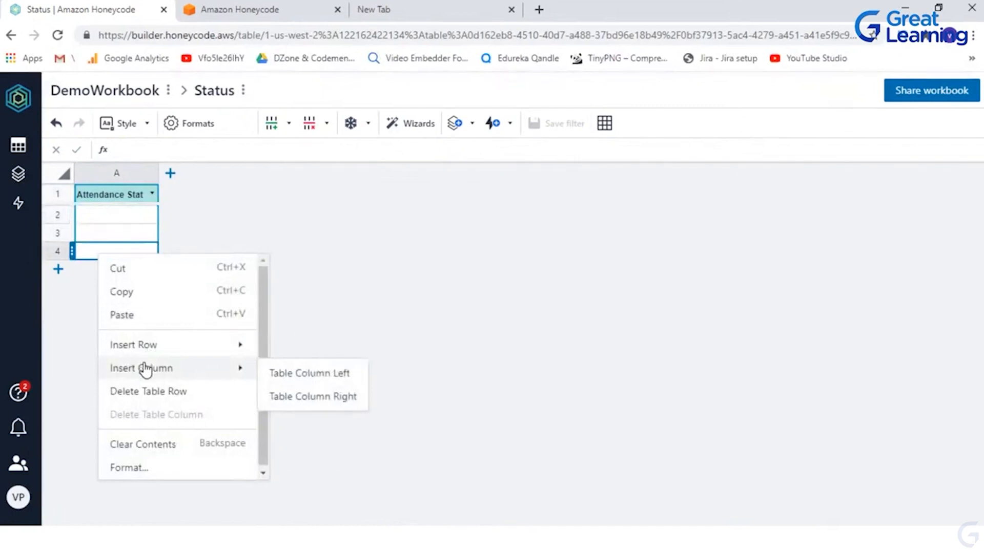
pyautogui.click(134, 394)
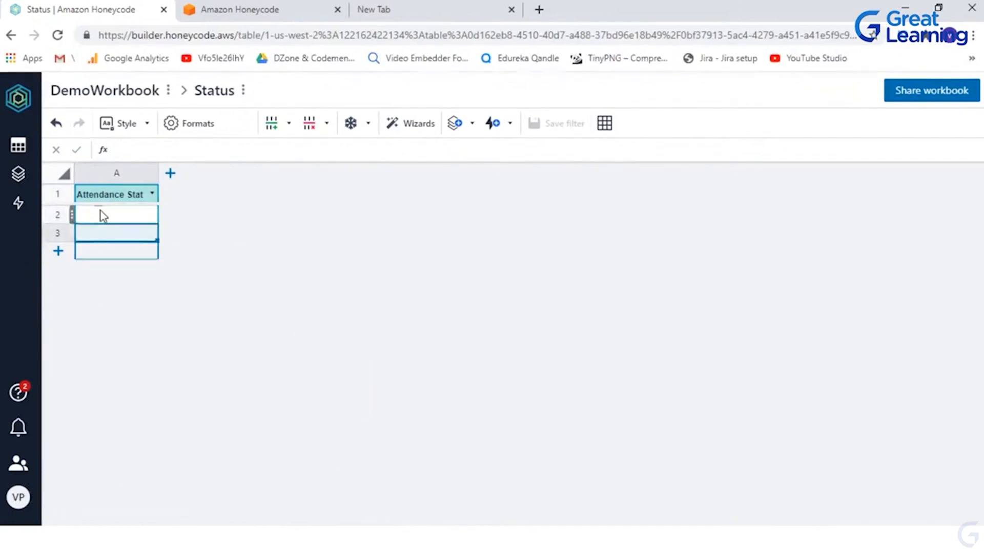
# Step: Check the Attendence values in the EmployeeAttnedence table and enter Present and Absent in the two rows of the Status table
pyautogui.click(101, 212)
pyautogui.click(27, 154)
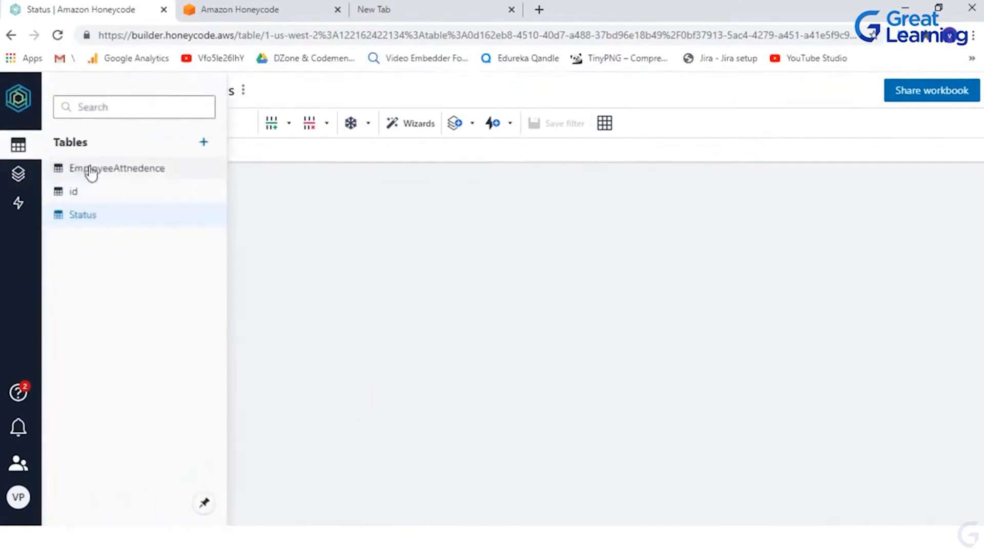
pyautogui.click(91, 172)
pyautogui.click(288, 220)
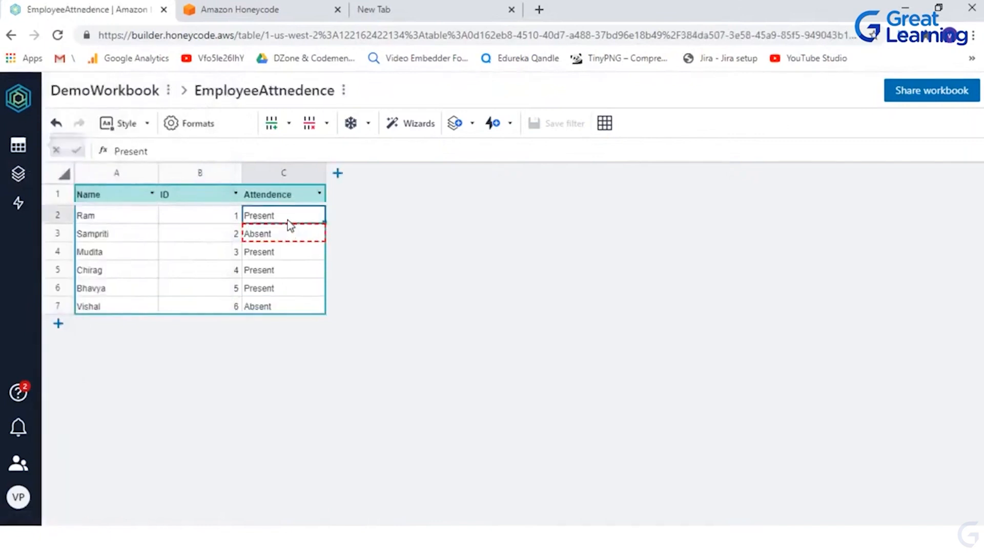
pyautogui.click(18, 145)
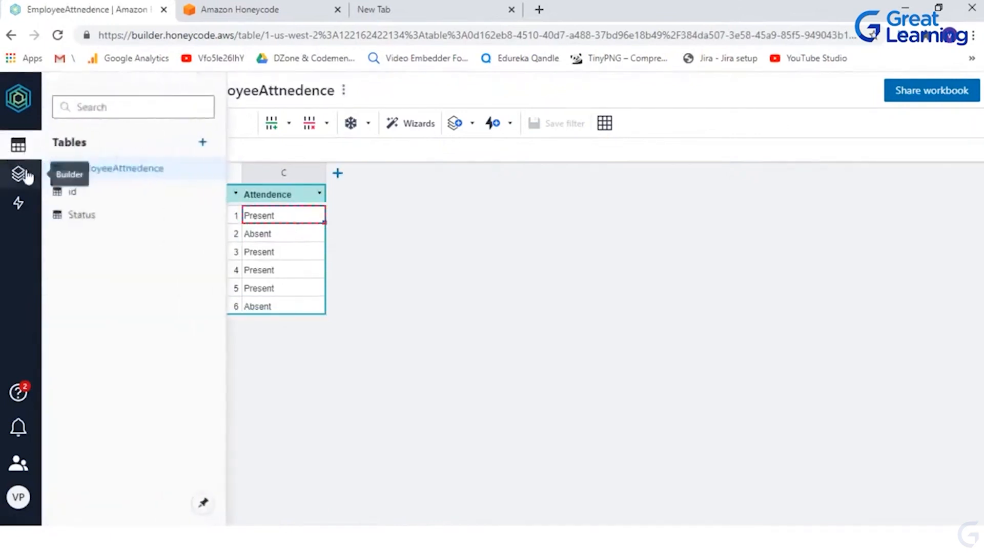
pyautogui.click(79, 217)
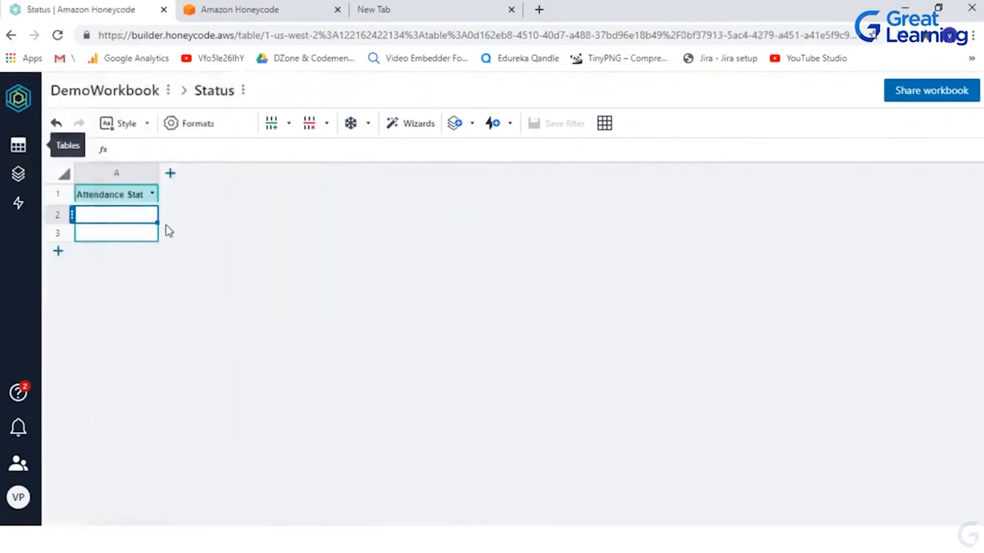
pyautogui.click(112, 233)
pyautogui.write('Absent')
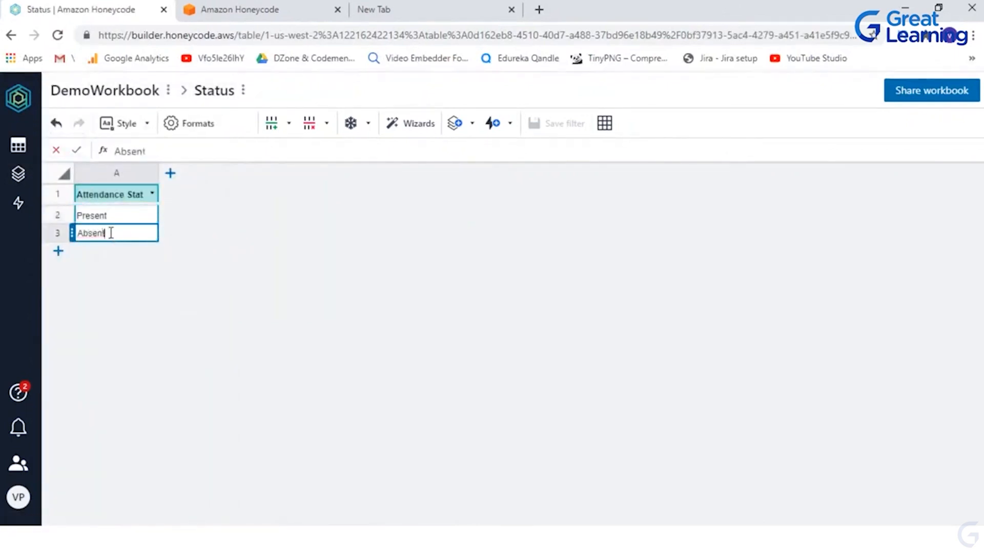
# Step: Leave the Status table for the My Drive overview and reopen DemoWorkbook
pyautogui.click(15, 149)
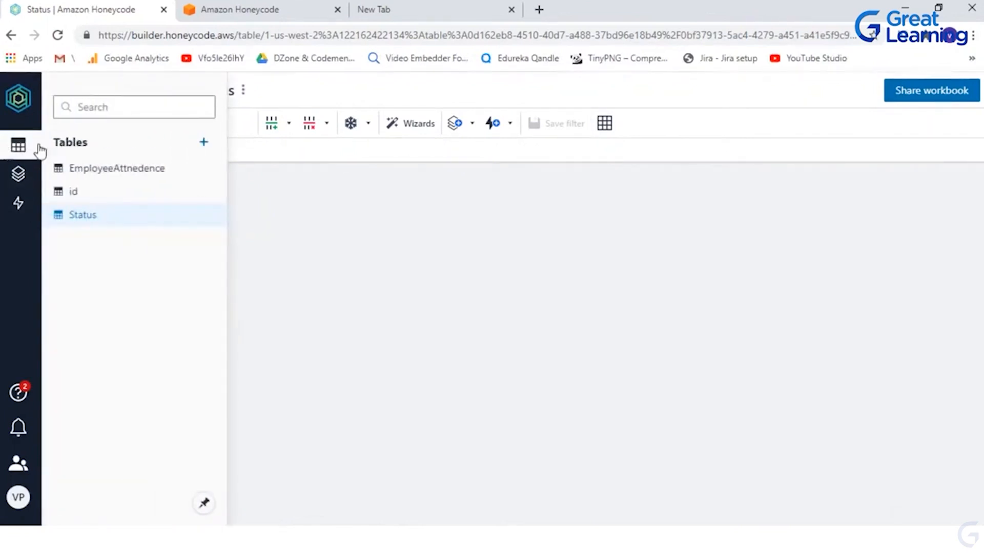
pyautogui.click(103, 168)
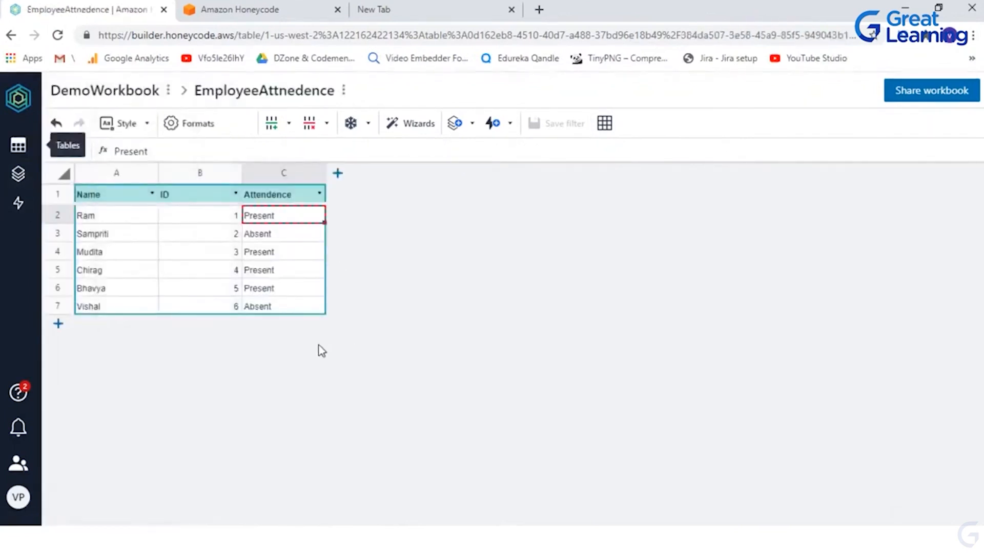
pyautogui.click(9, 101)
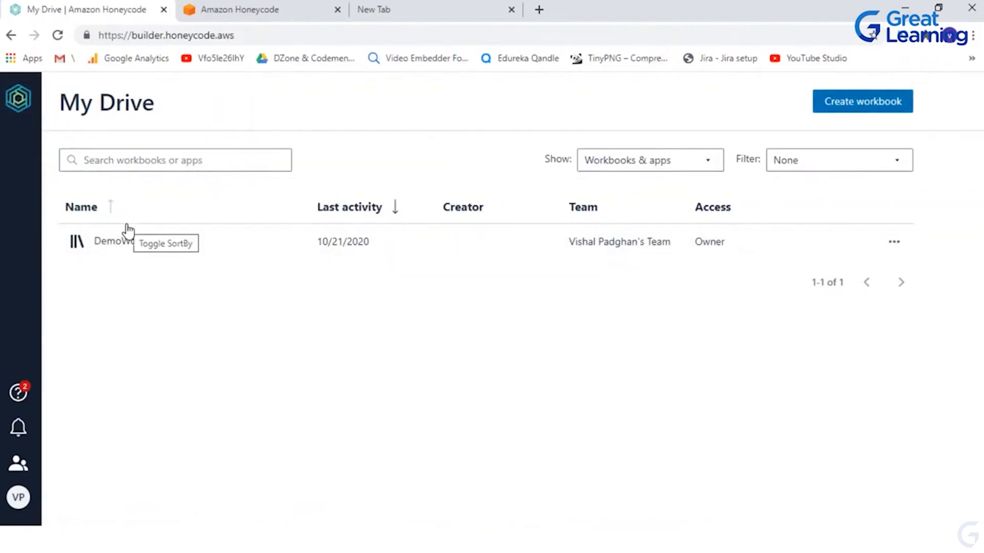
pyautogui.click(10, 100)
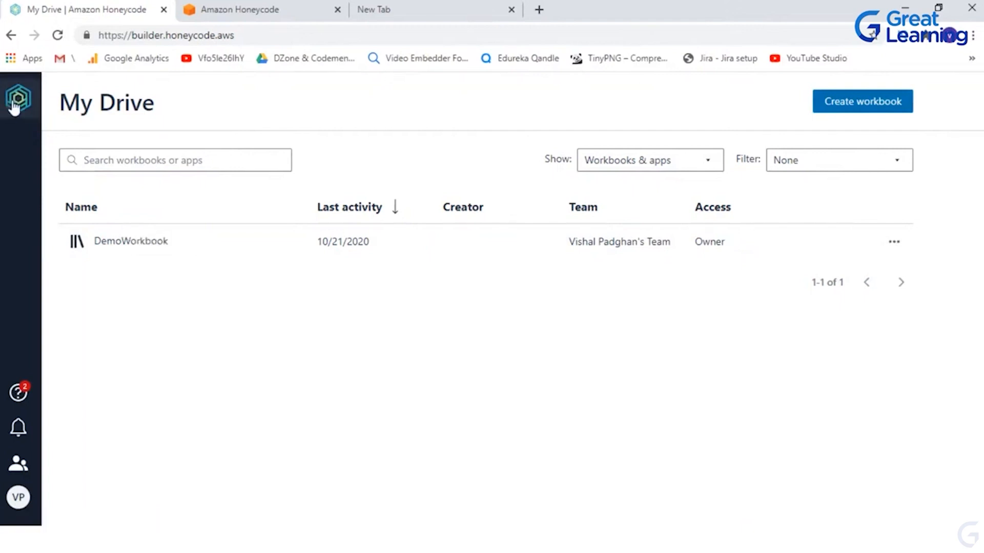
pyautogui.click(118, 242)
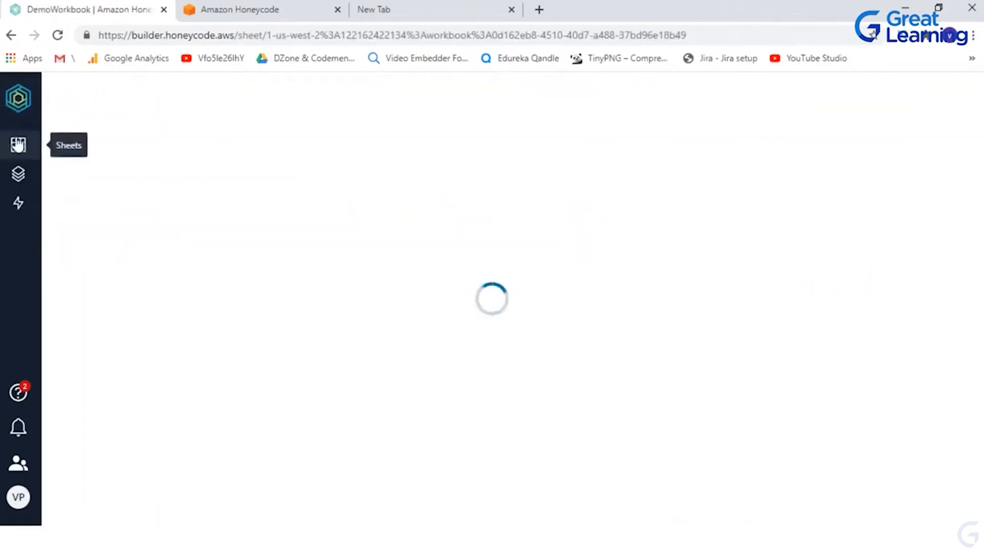
# Step: Create a new app in the workbook with the build-your-own option
pyautogui.click(20, 175)
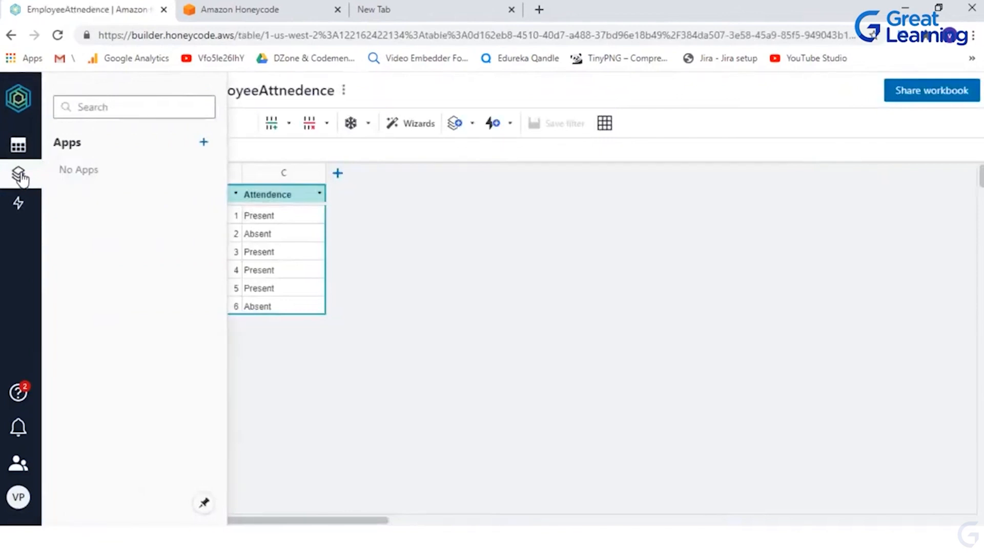
pyautogui.click(204, 143)
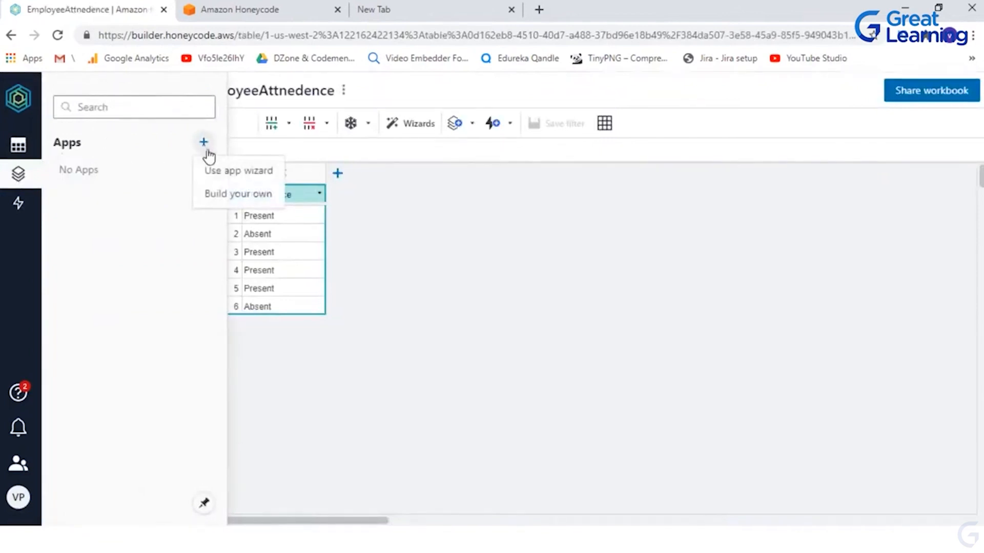
pyautogui.click(221, 195)
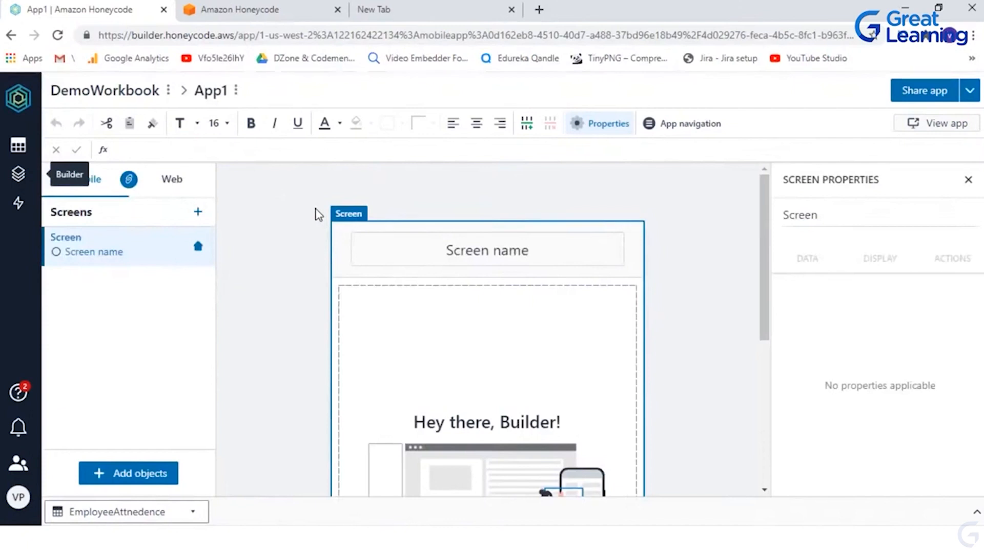
# Step: Replace the header text of the app's first screen with Employee Attendance
pyautogui.click(483, 251)
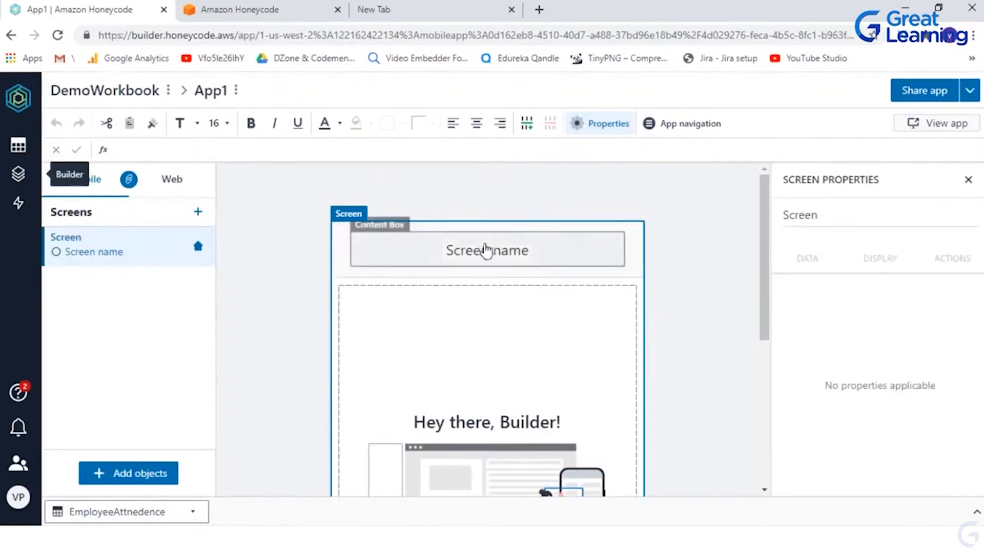
pyautogui.click(483, 250)
pyautogui.hotkey('ctrl', 'a')
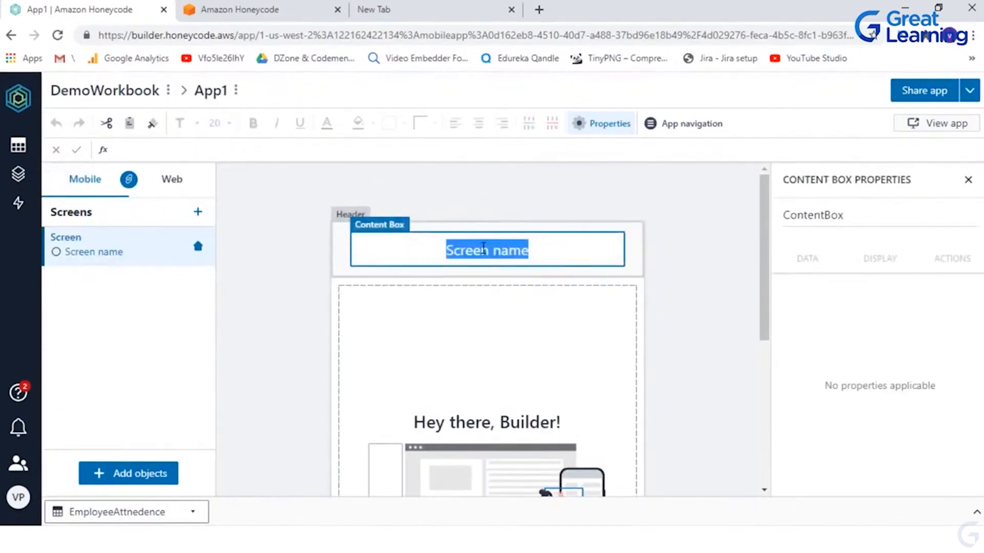
pyautogui.press('BackSpace')
pyautogui.write('Em')
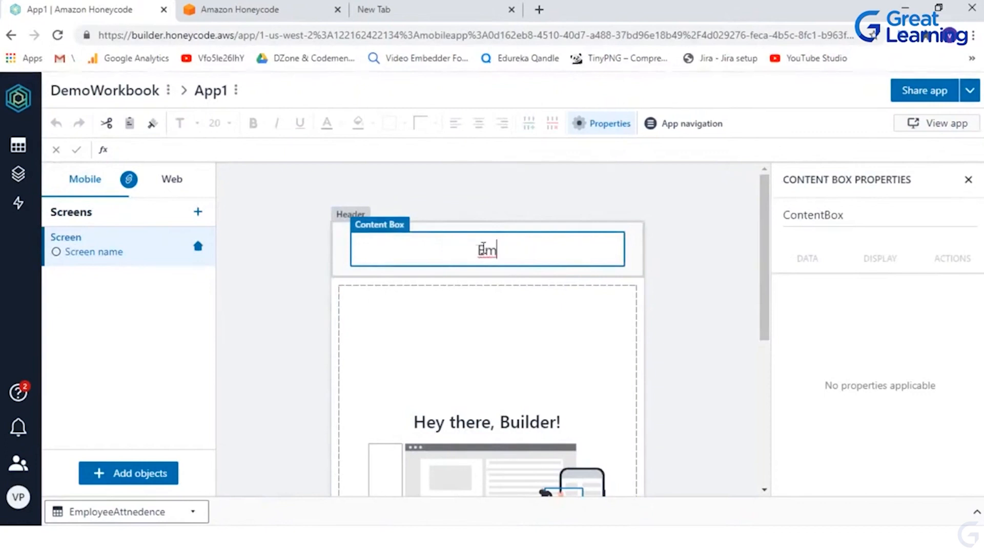
pyautogui.write('ployee A')
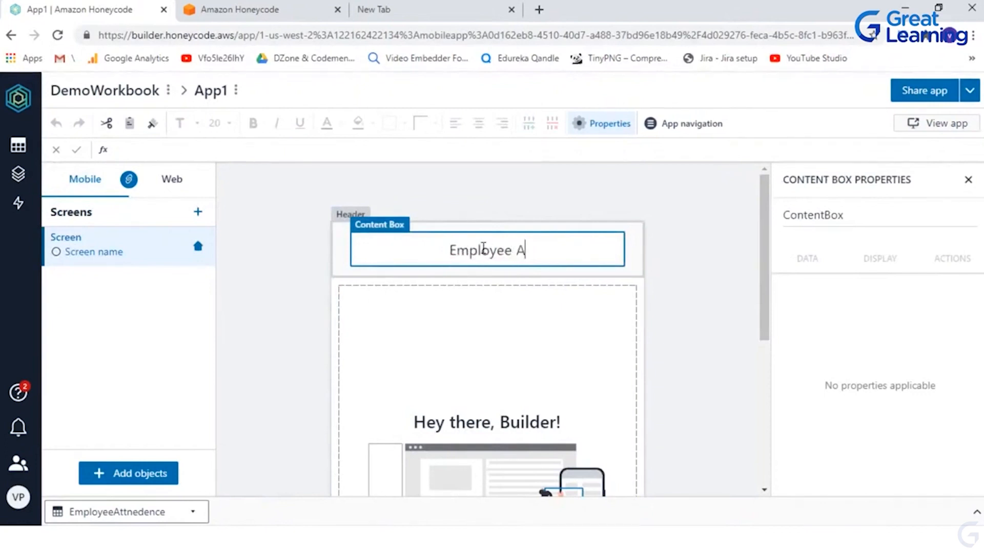
pyautogui.write('ttendence')
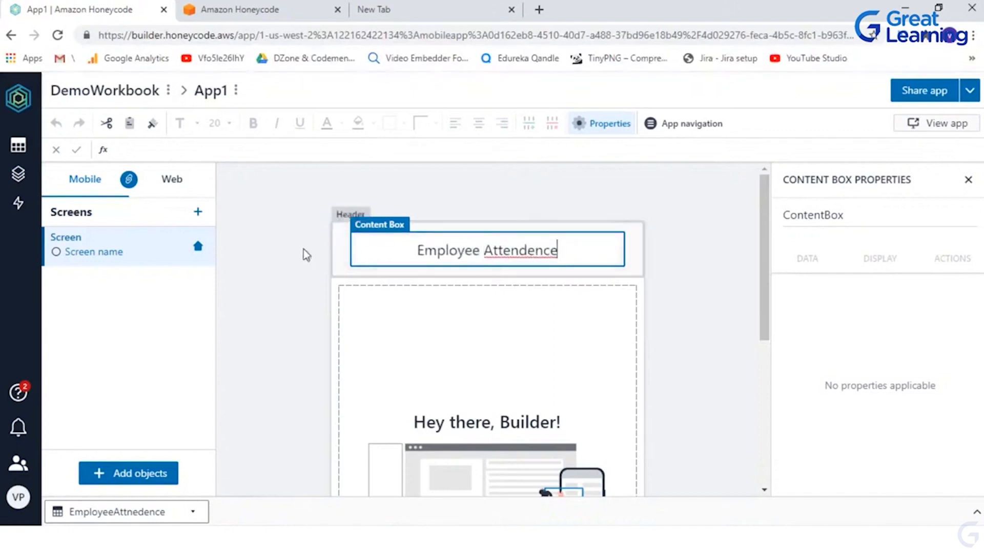
pyautogui.click(535, 251)
pyautogui.press('BackSpace')
pyautogui.write('a')
pyautogui.click(314, 286)
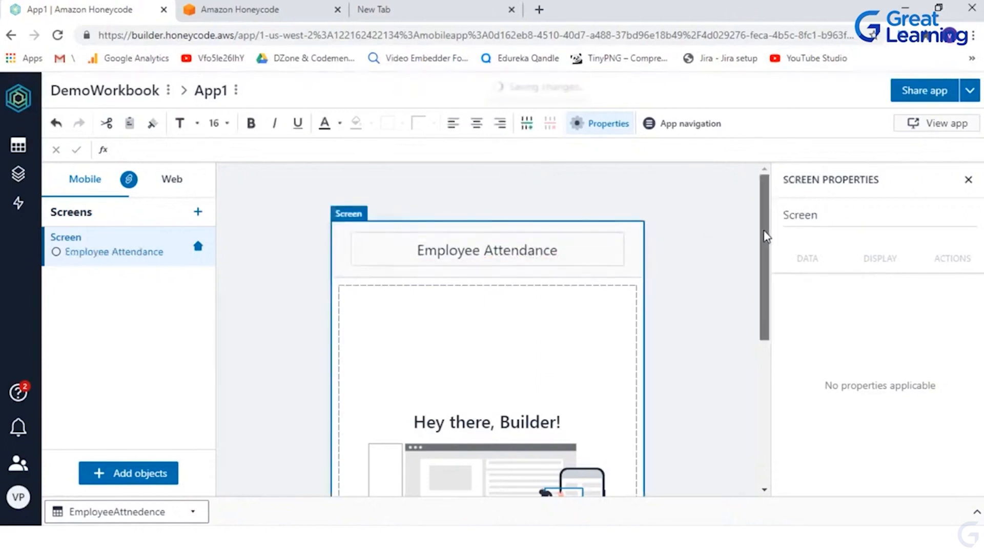
pyautogui.scroll(-1, 764, 241)
pyautogui.scroll(-1, 762, 249)
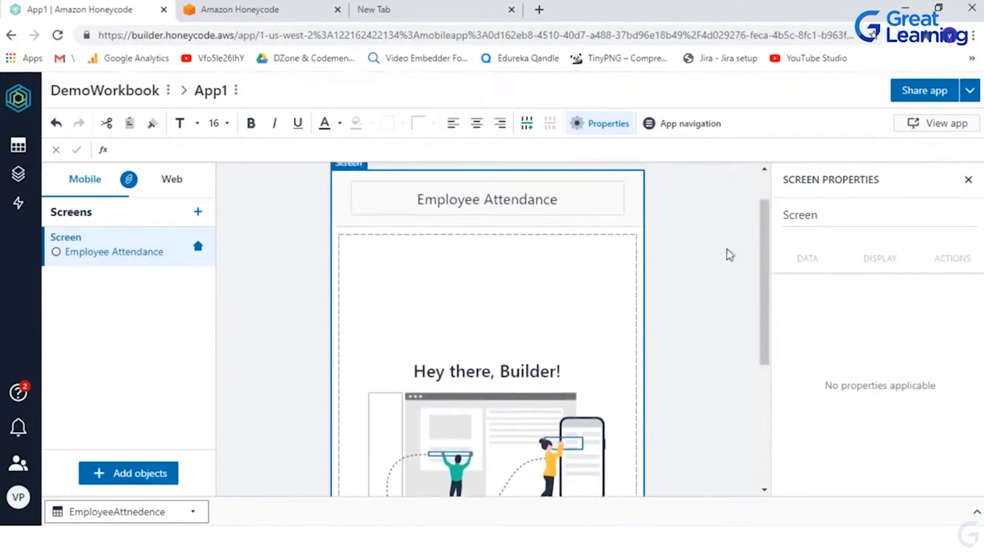
pyautogui.moveTo(764, 264); pyautogui.dragTo(766, 220)
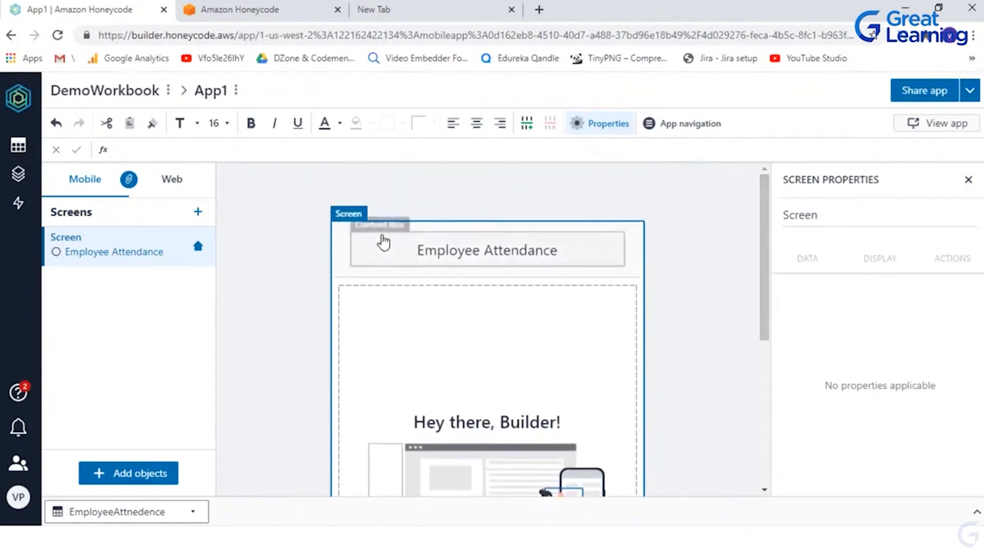
pyautogui.click(383, 242)
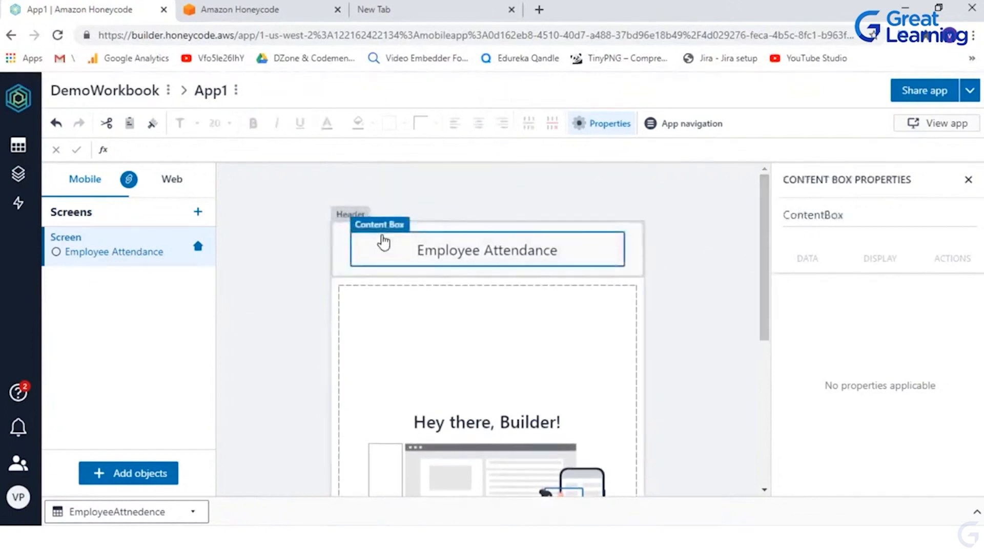
pyautogui.click(350, 276)
pyautogui.click(277, 290)
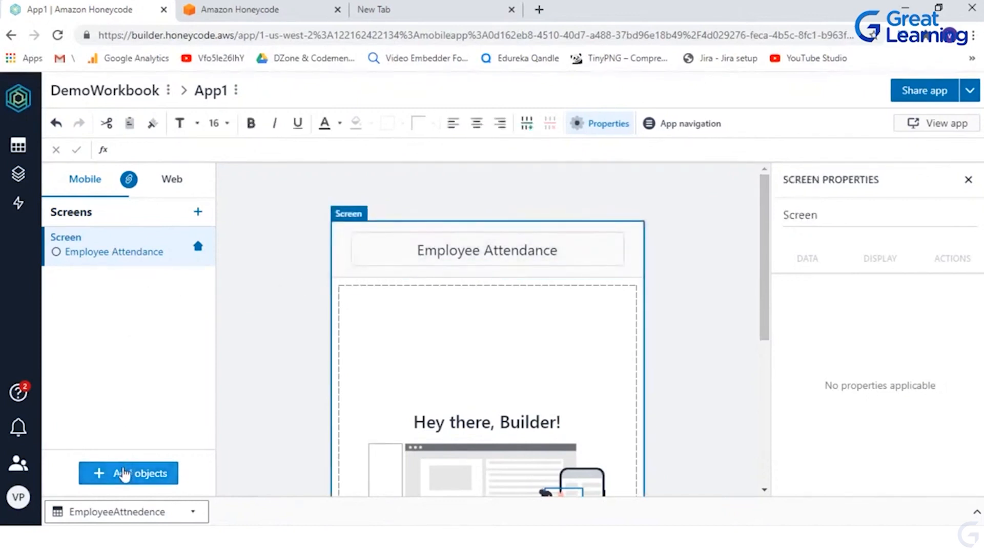
pyautogui.moveTo(771, 216); pyautogui.dragTo(786, 242)
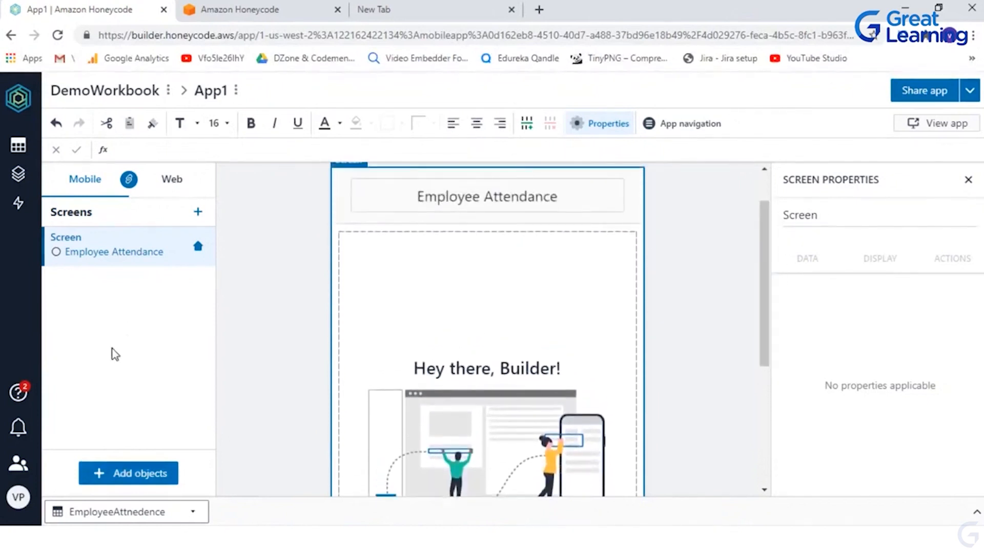
# Step: Add a content box below the Employee Attendance header and enter Daily Details as its text
pyautogui.click(148, 474)
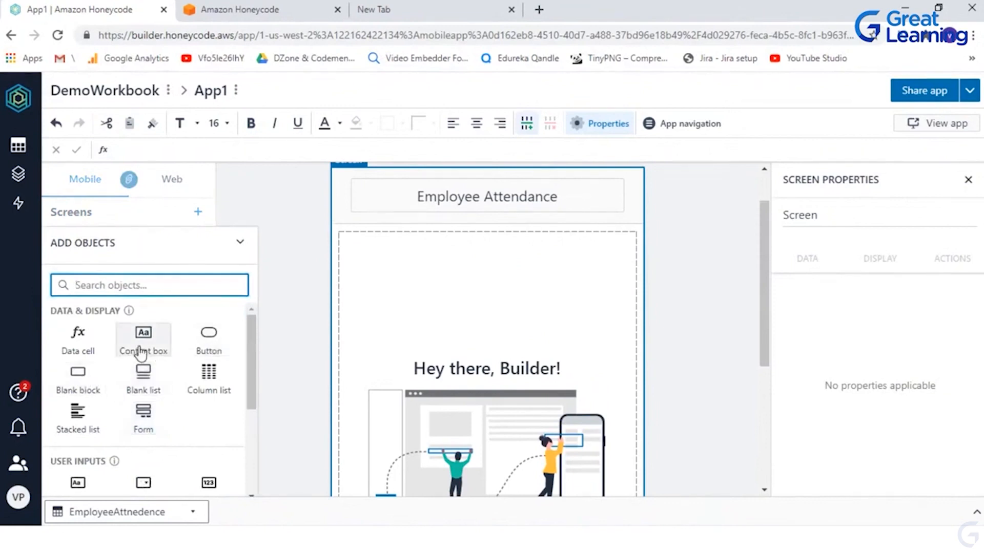
pyautogui.click(143, 346)
pyautogui.click(410, 260)
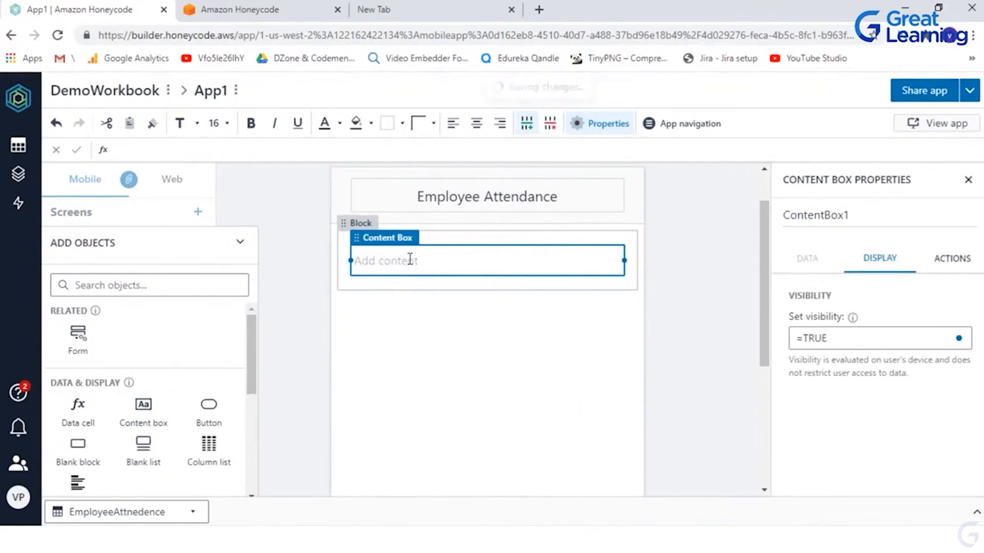
pyautogui.write('Detai')
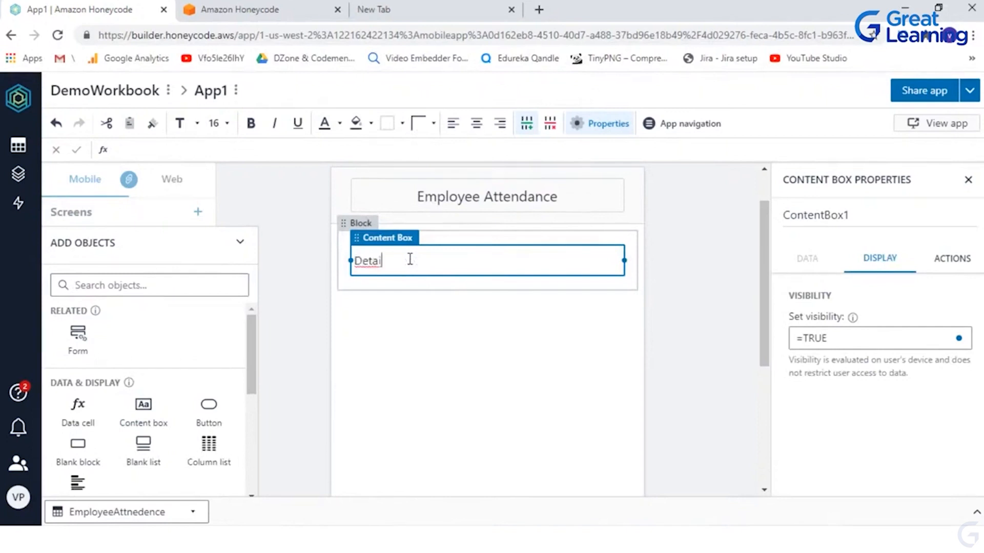
pyautogui.write('Daily')
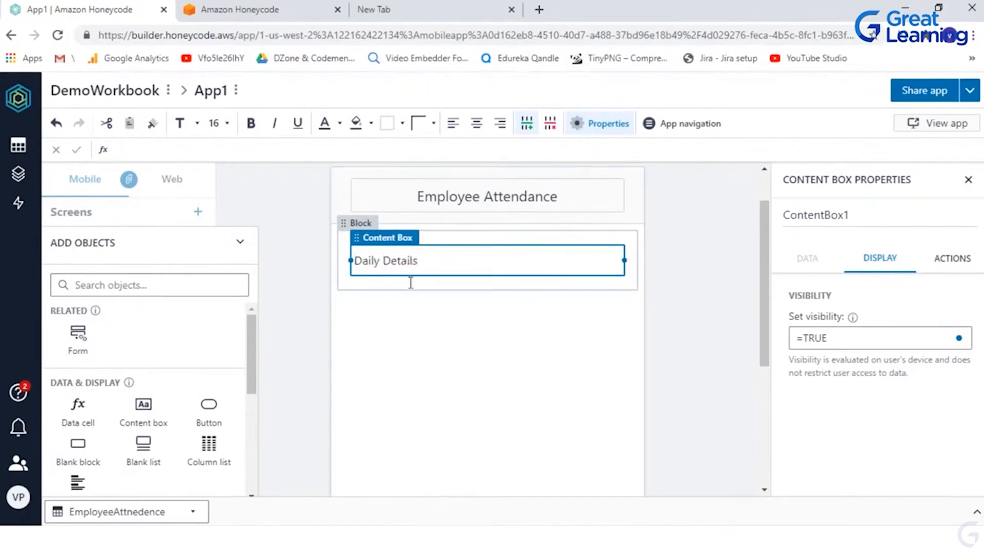
pyautogui.click(378, 330)
pyautogui.click(391, 286)
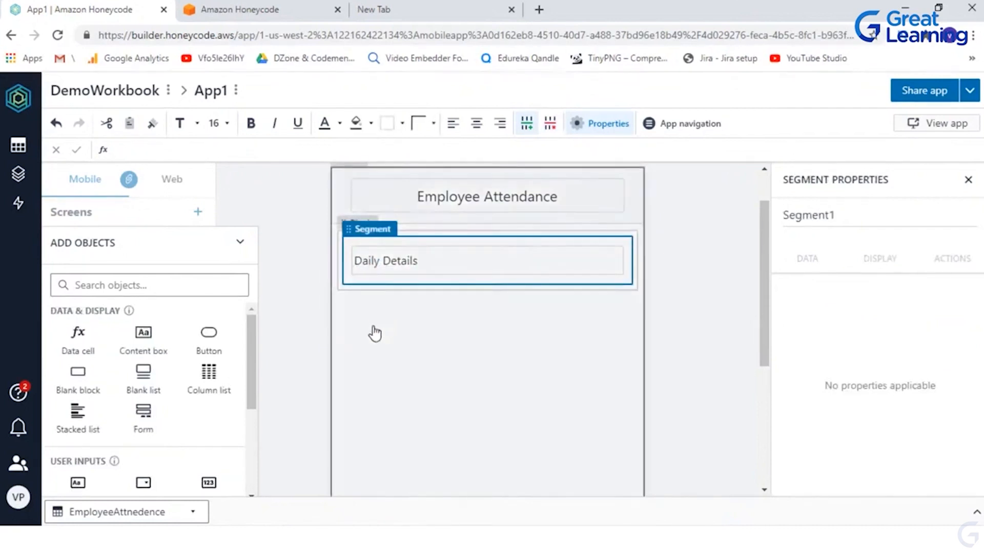
# Step: Insert a column list below Daily Details, sourced from EmployeeAttnedence and displaying Name, ID and Attendence
pyautogui.click(374, 333)
pyautogui.click(207, 376)
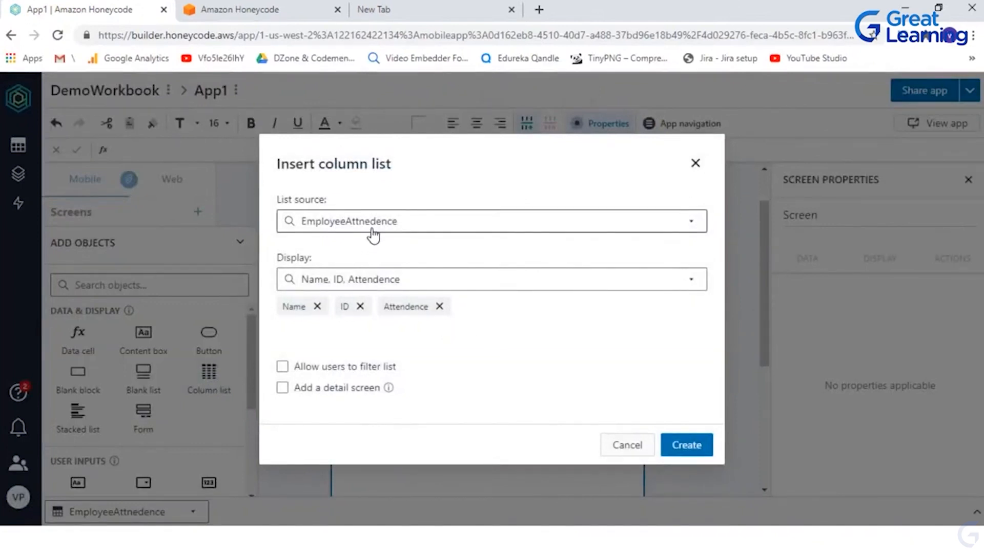
pyautogui.click(666, 446)
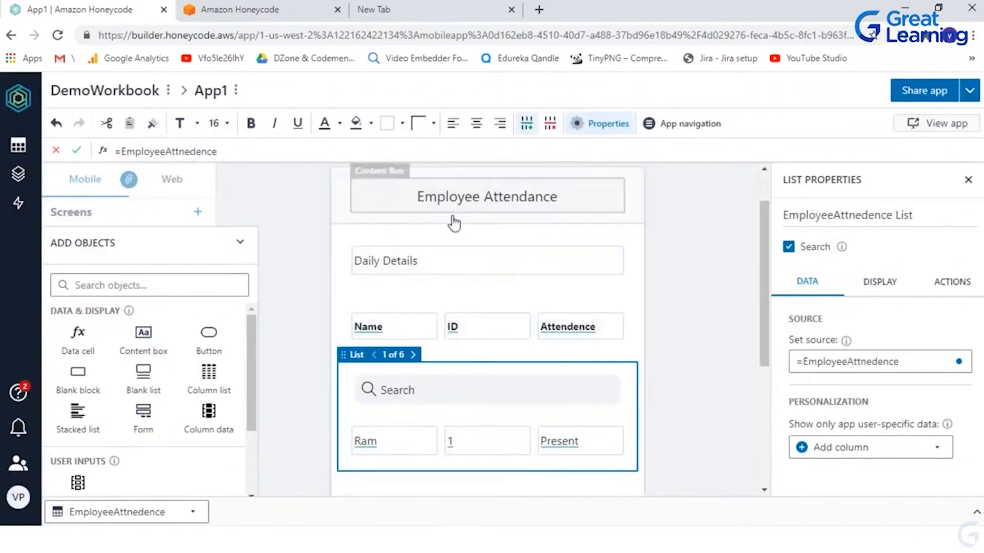
# Step: Fill the segment surrounding the Daily Details content box with dark blue
pyautogui.click(438, 258)
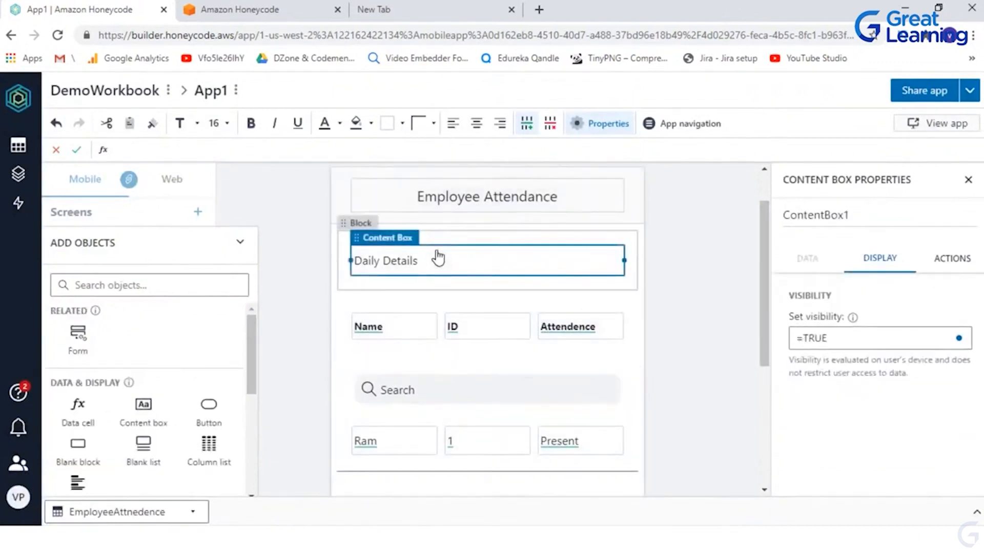
pyautogui.click(450, 246)
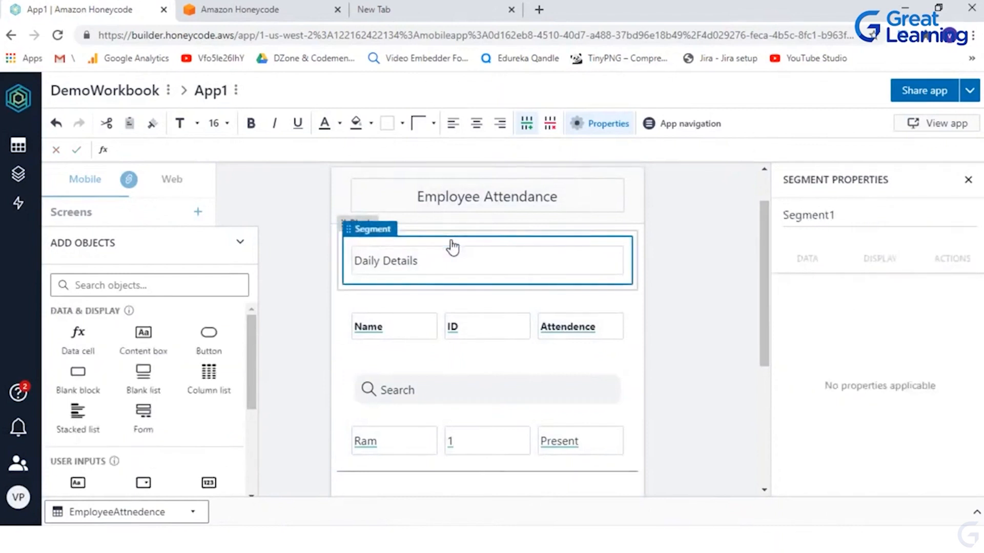
pyautogui.click(371, 124)
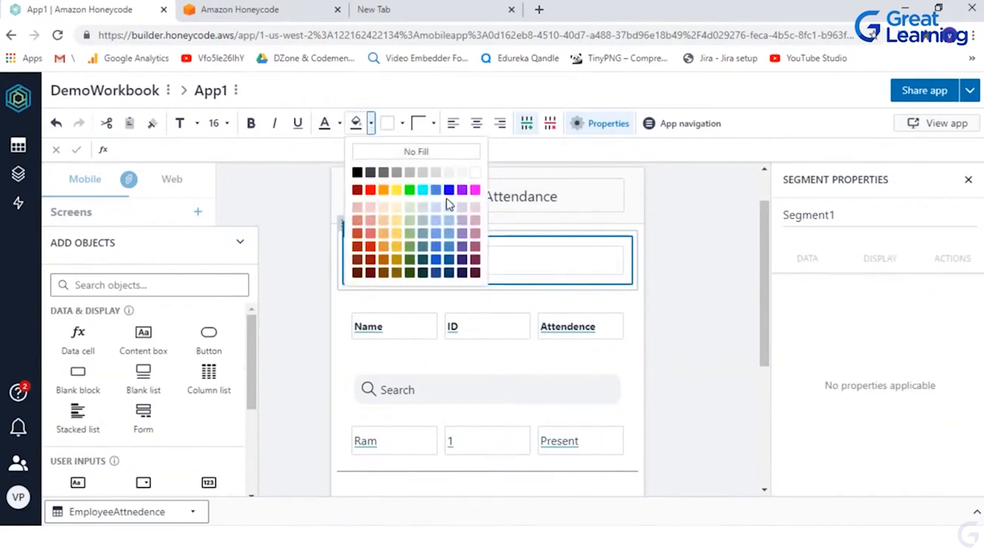
pyautogui.click(449, 262)
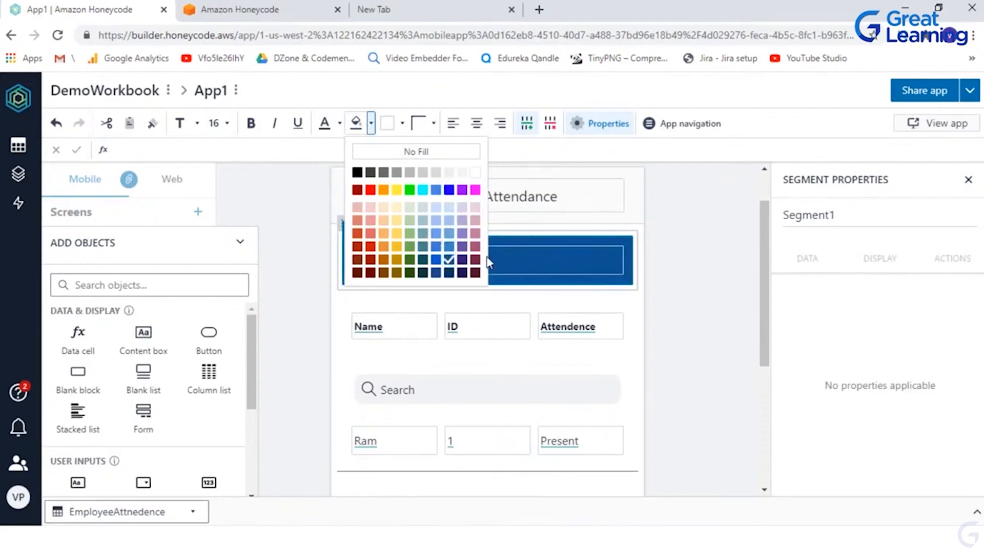
# Step: Set the background fill of the Daily Details content box itself to white
pyautogui.click(502, 262)
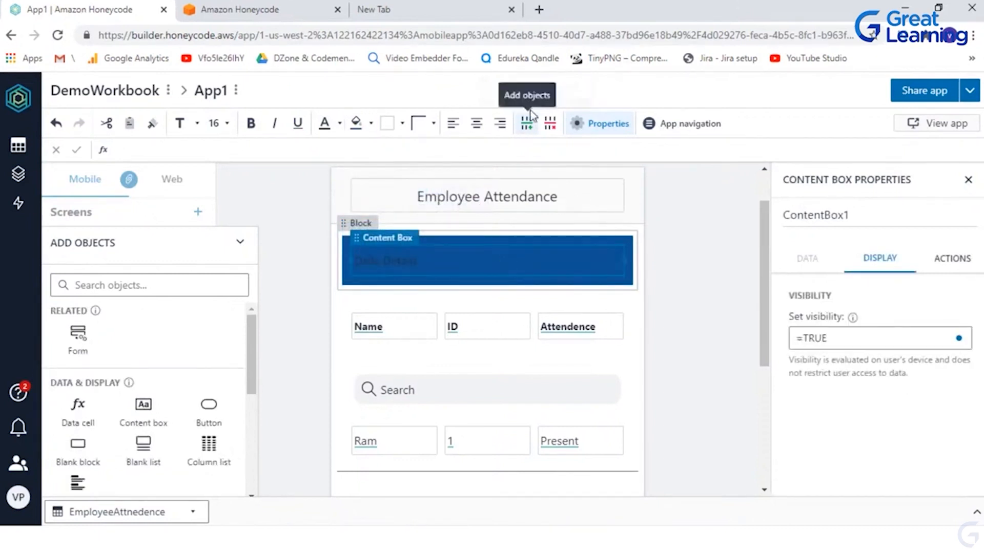
pyautogui.click(371, 126)
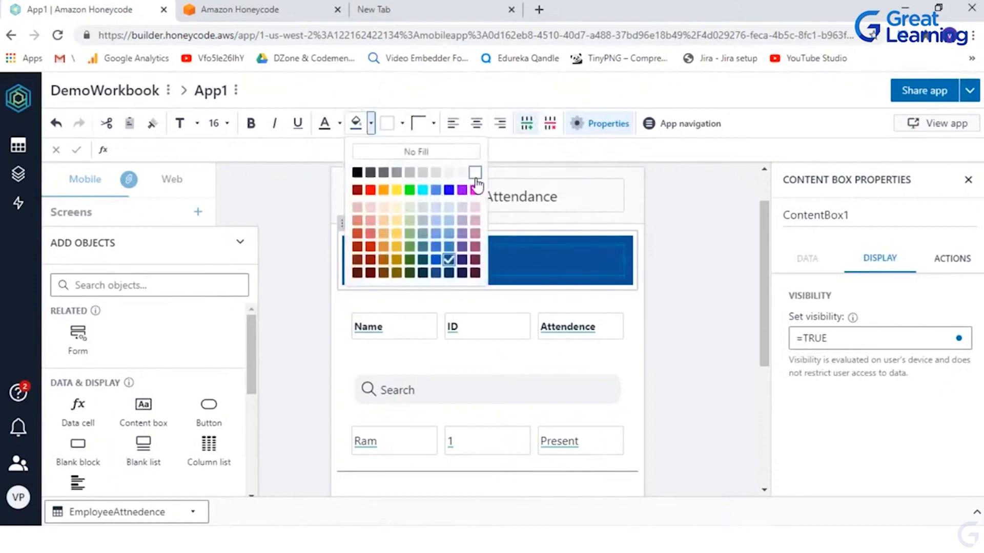
pyautogui.click(475, 174)
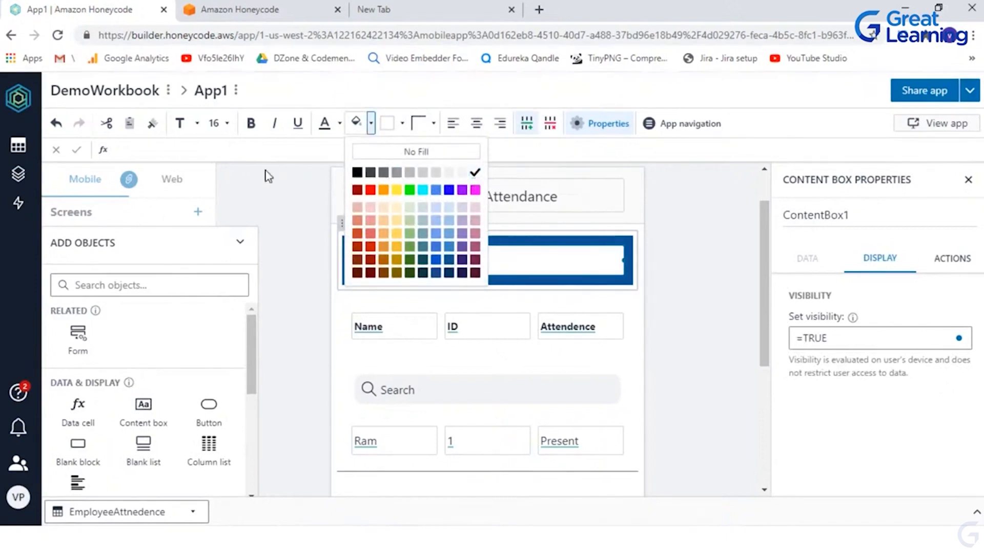
pyautogui.click(268, 211)
# Step: Make the Daily Details text bold
pyautogui.click(375, 263)
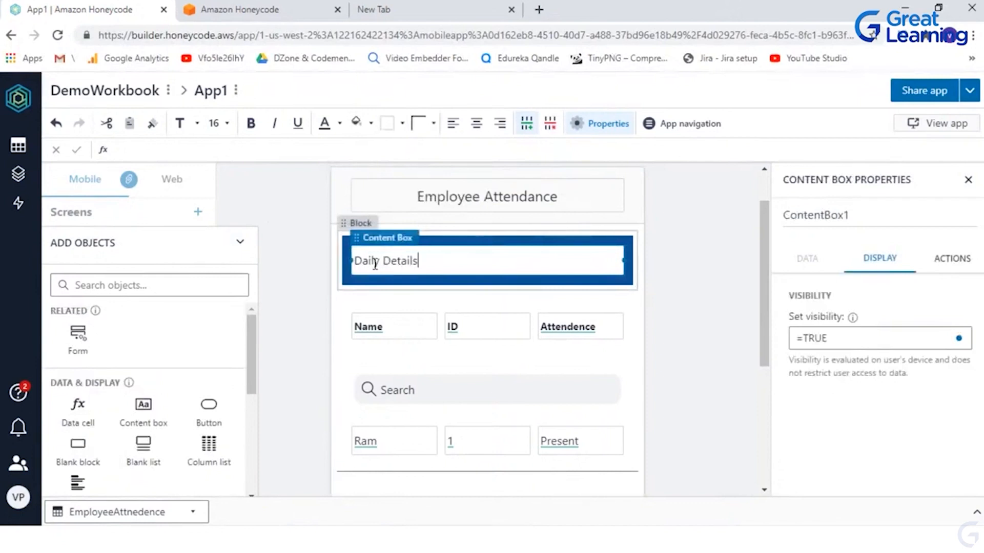
pyautogui.tripleClick(375, 264)
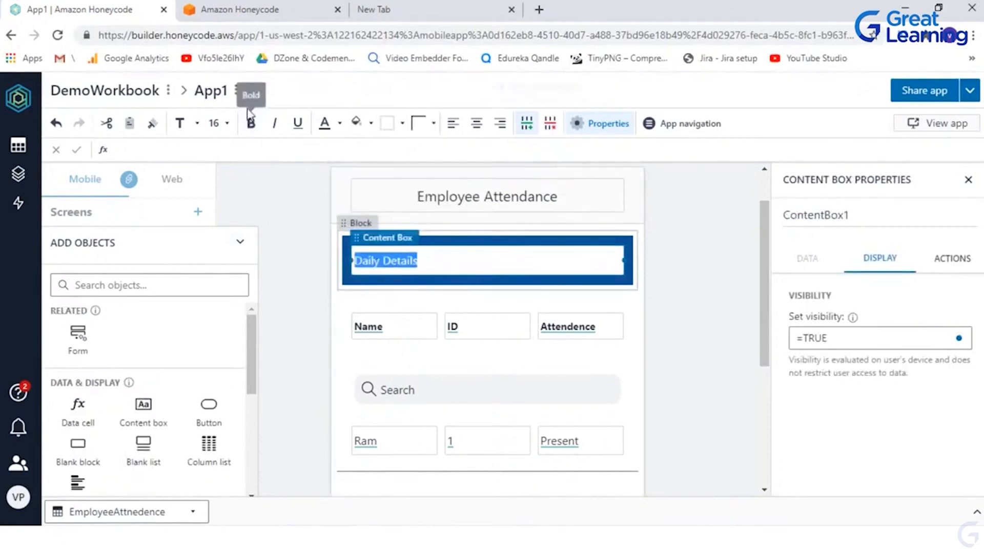
pyautogui.click(252, 123)
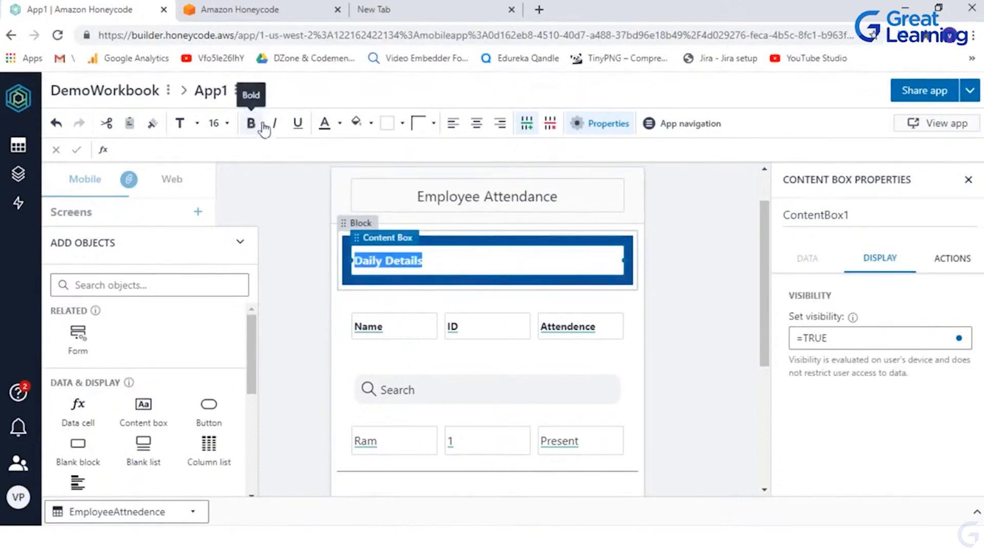
pyautogui.click(274, 204)
pyautogui.click(435, 198)
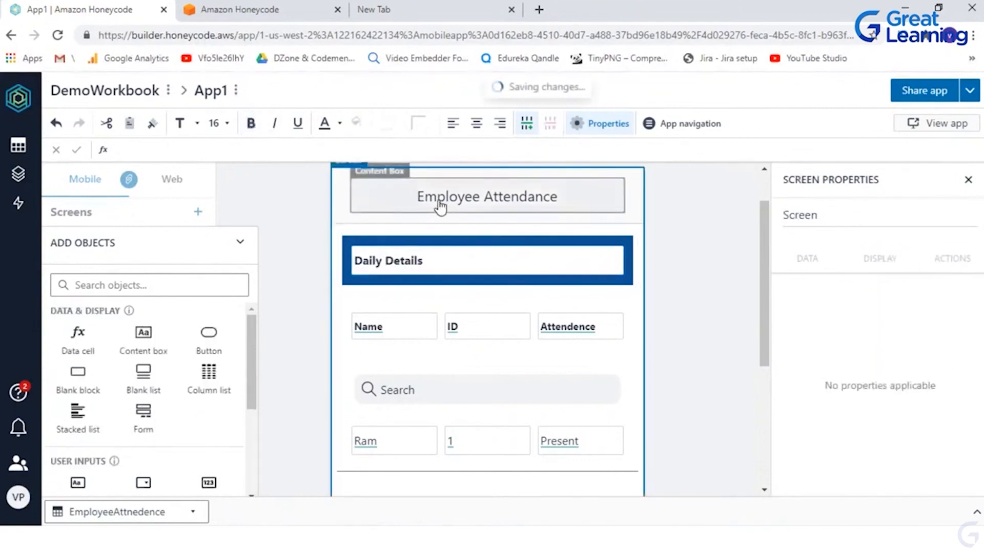
pyautogui.click(440, 200)
pyautogui.tripleClick(440, 200)
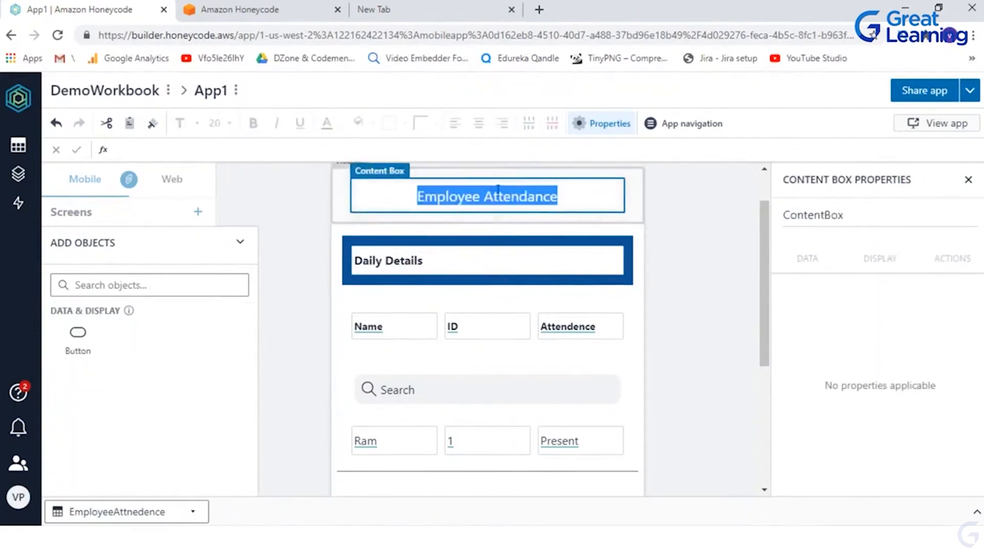
pyautogui.click(310, 216)
pyautogui.click(309, 215)
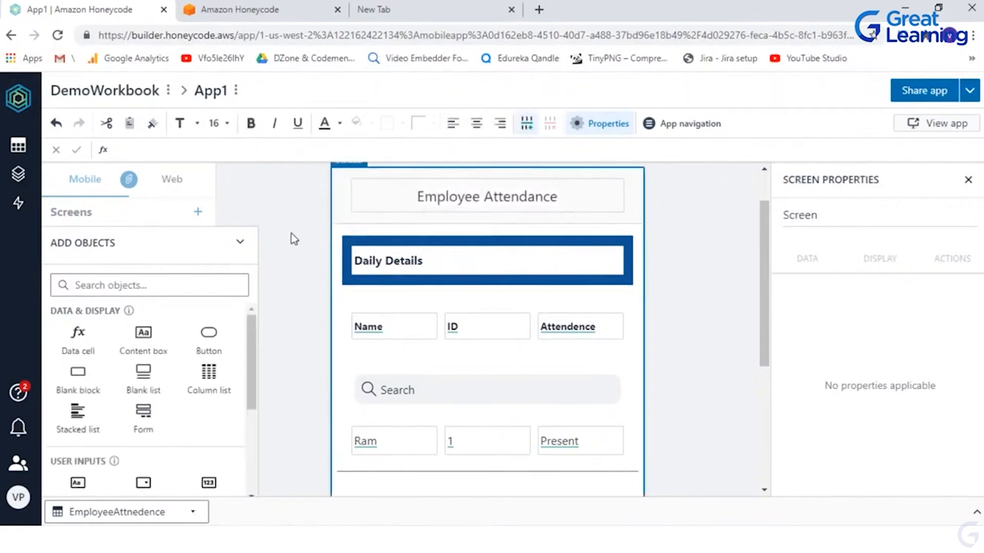
# Step: Open the running app from the builder and look through its Employee Attendance page with the daily details list
pyautogui.moveTo(761, 244); pyautogui.dragTo(769, 353)
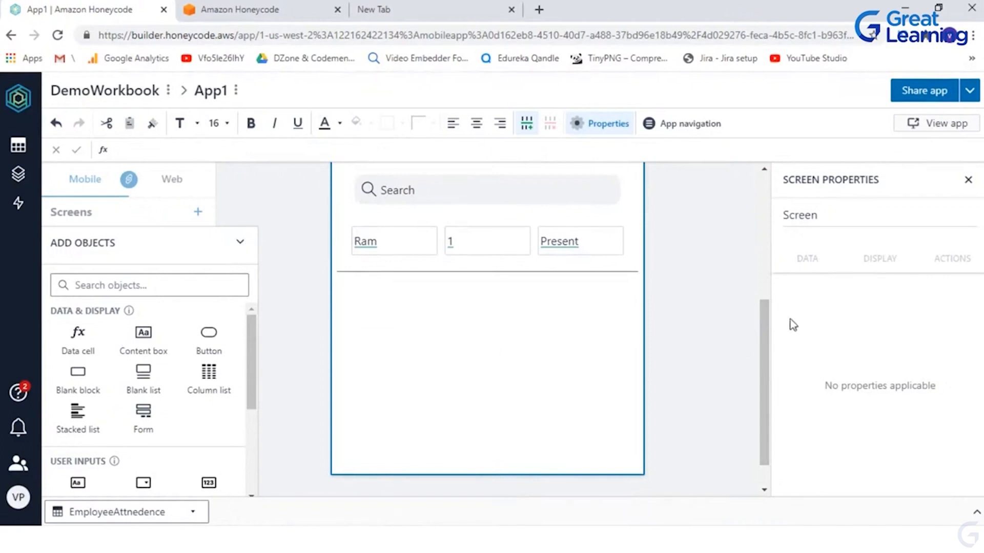
pyautogui.moveTo(768, 332); pyautogui.dragTo(768, 270)
pyautogui.scroll(-1, 494, 331)
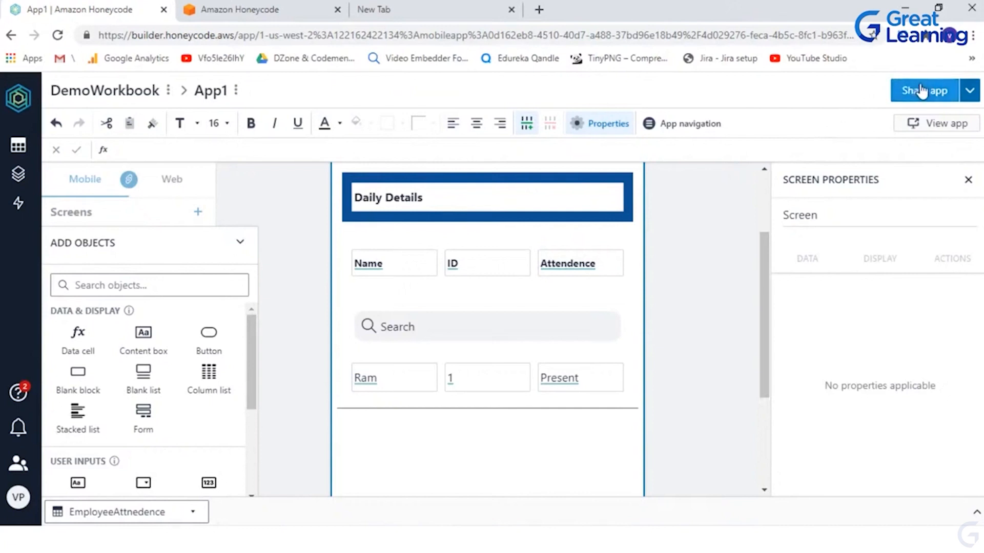
pyautogui.click(944, 123)
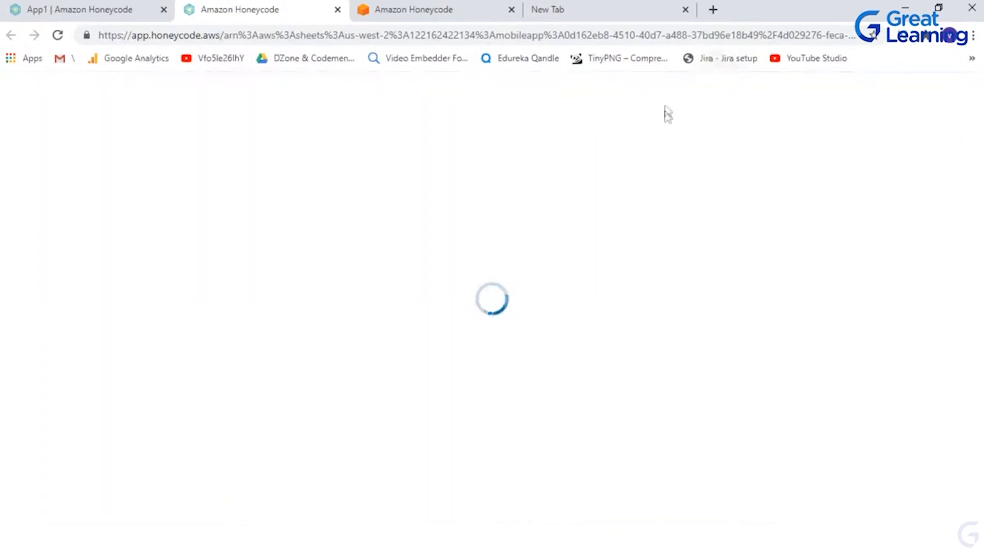
pyautogui.moveTo(54, 4); pyautogui.dragTo(102, 4)
pyautogui.click(230, 6)
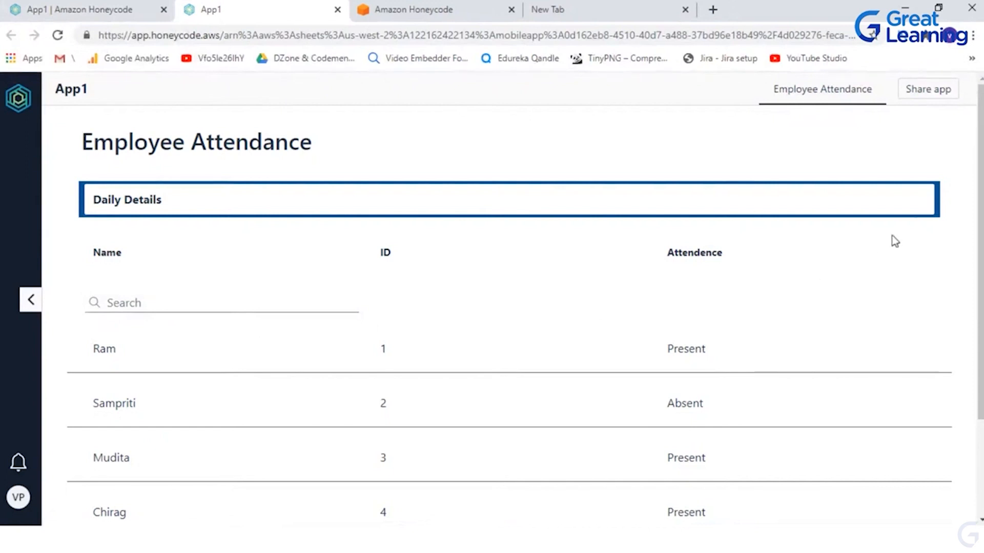
pyautogui.moveTo(980, 172); pyautogui.dragTo(965, 74)
pyautogui.moveTo(981, 226); pyautogui.dragTo(980, 73)
# Step: Return to the App1 builder and fill the attendance value box in the list row with bright blue
pyautogui.click(131, 11)
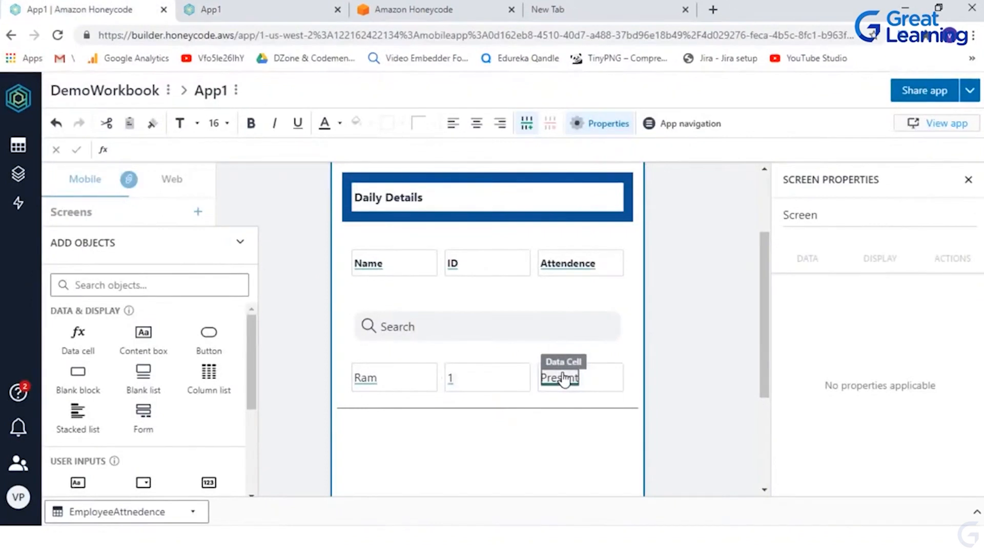
pyautogui.click(597, 375)
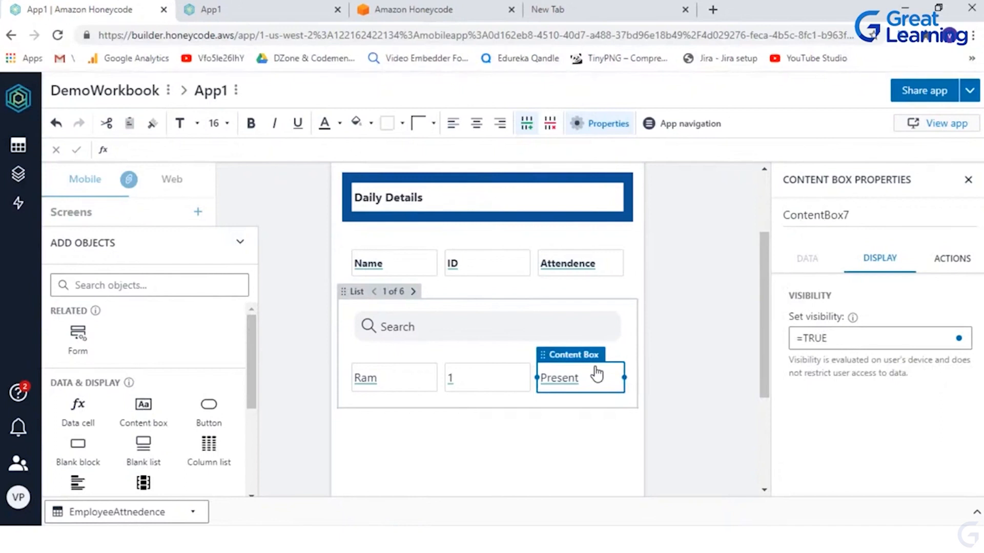
pyautogui.click(371, 126)
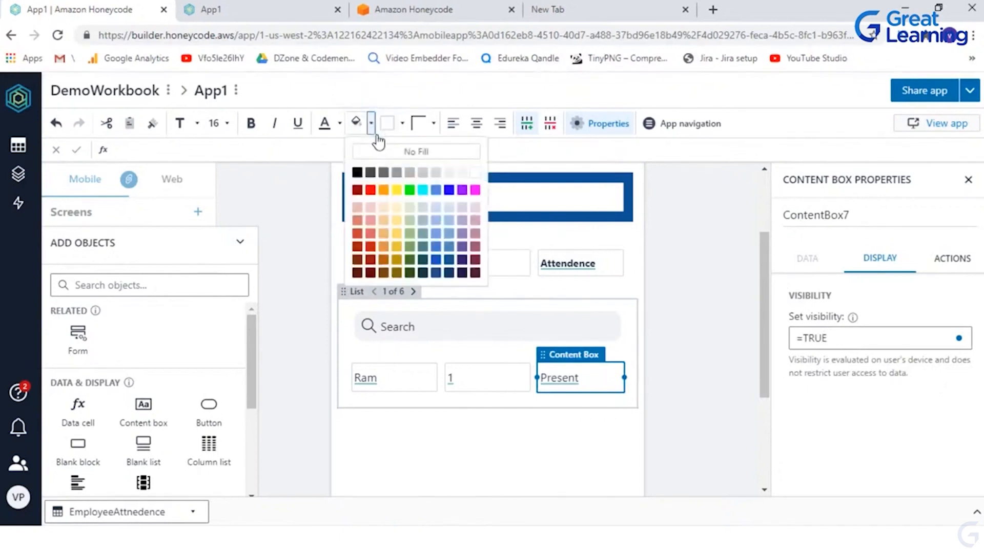
pyautogui.click(448, 192)
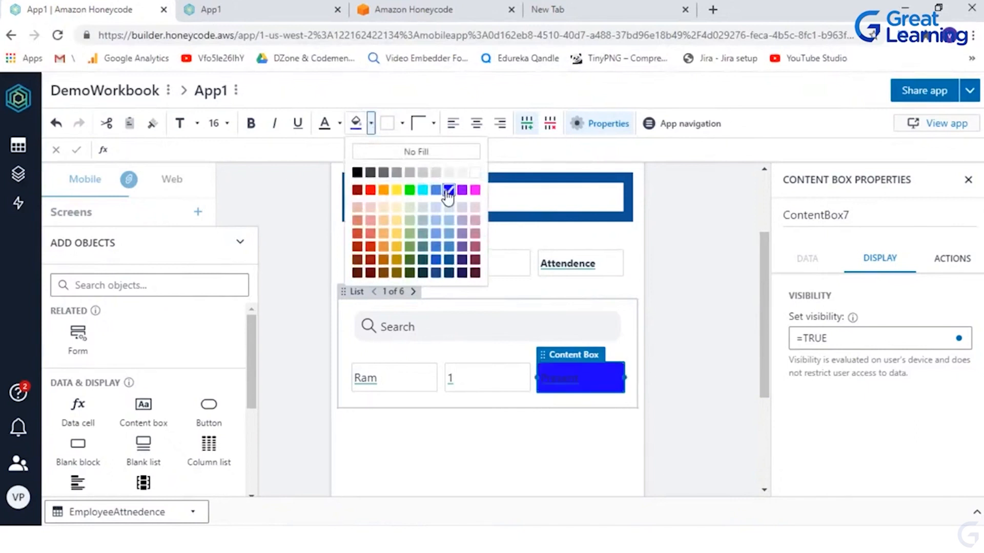
# Step: Make the attendance value text in the blue list box white, centered and bold
pyautogui.click(328, 128)
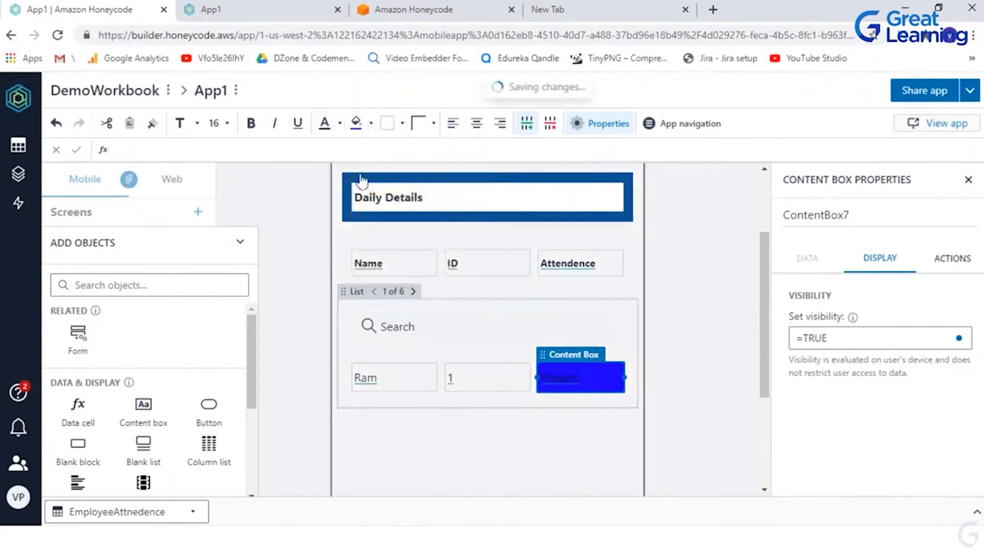
pyautogui.click(339, 124)
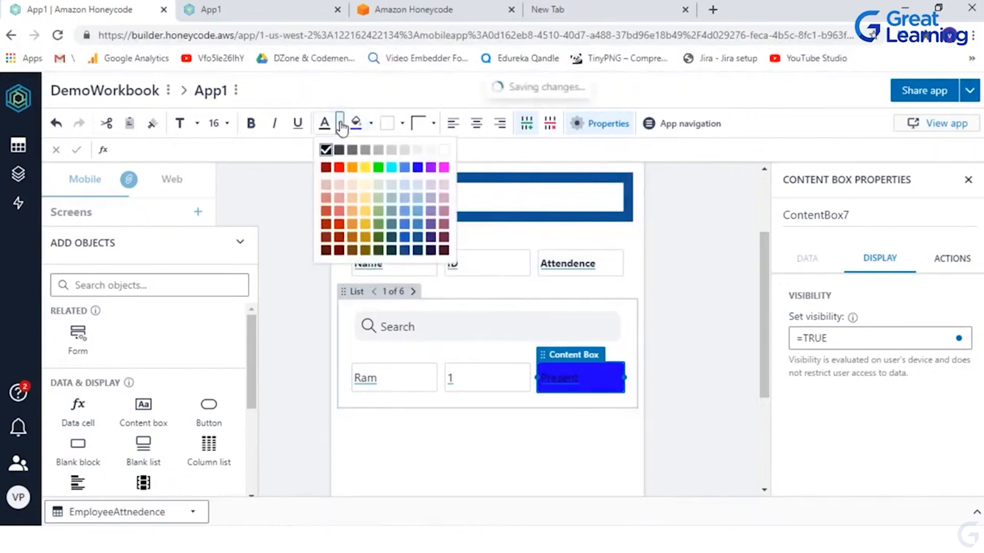
pyautogui.click(444, 153)
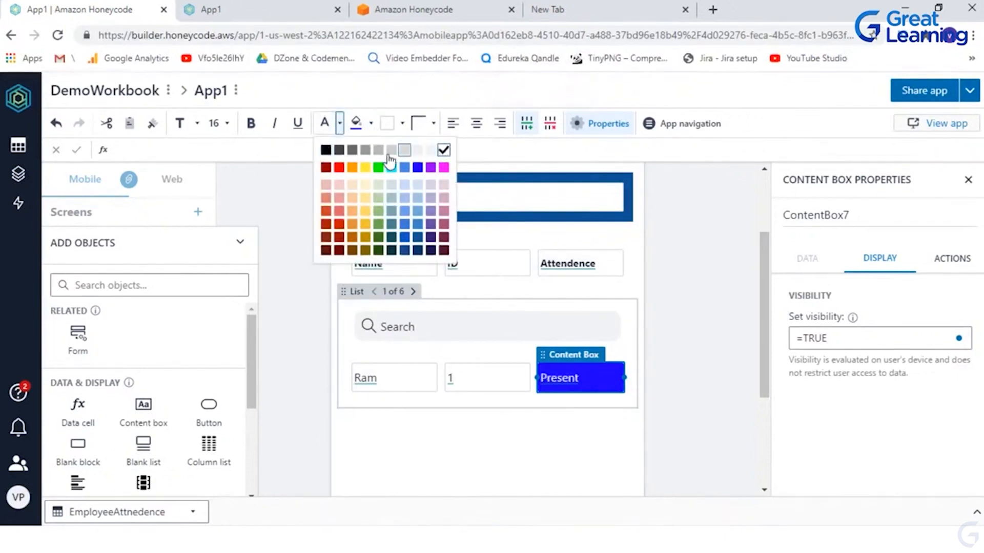
pyautogui.click(477, 124)
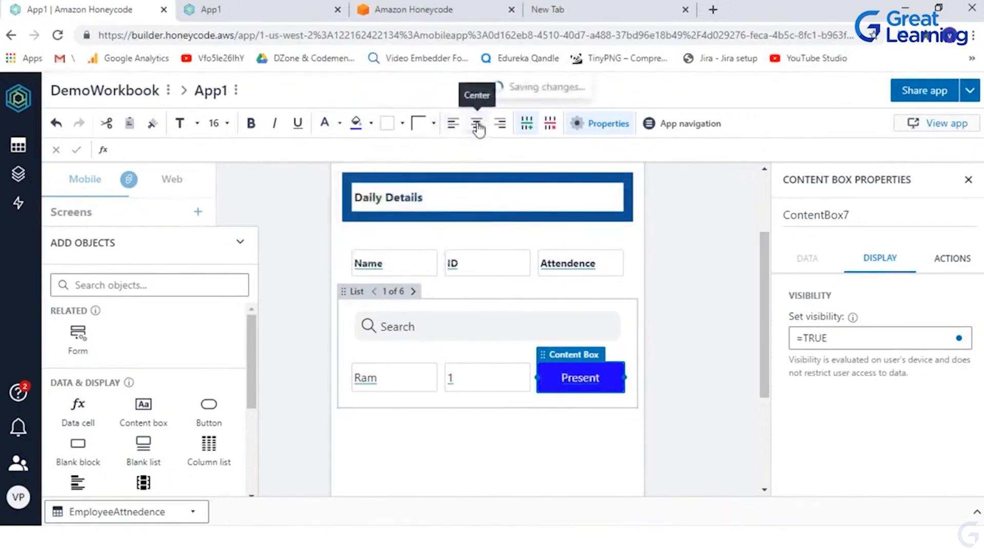
pyautogui.click(250, 123)
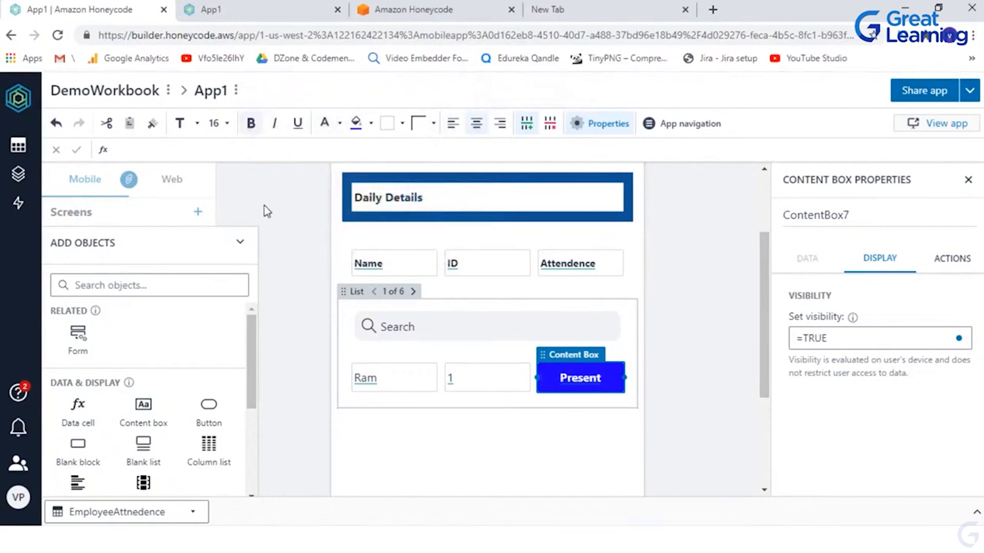
pyautogui.click(277, 210)
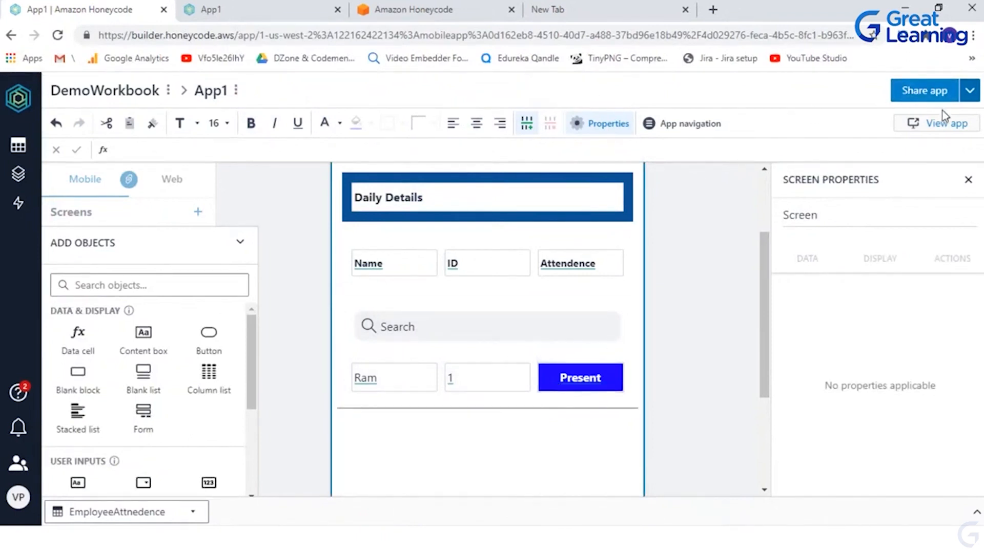
# Step: Look through the running app's Employee Attendance page to check the blue attendance boxes for all employees
pyautogui.click(251, 8)
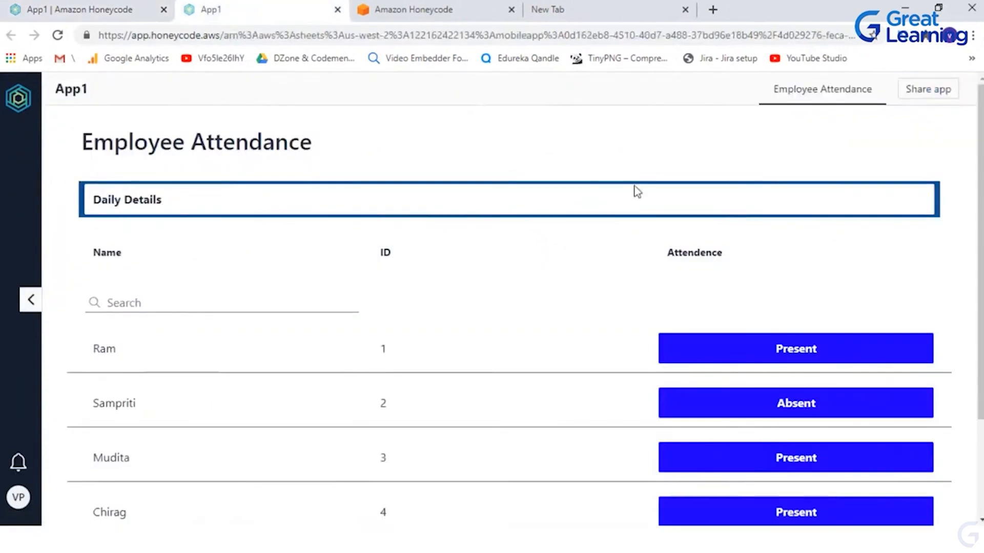
pyautogui.scroll(-3, 976, 164)
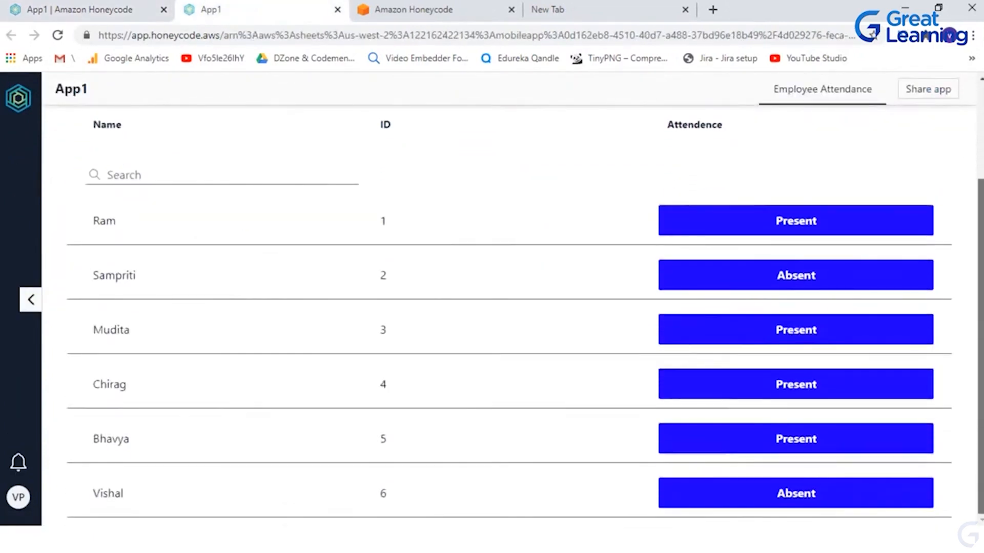
pyautogui.moveTo(980, 259); pyautogui.dragTo(980, 163)
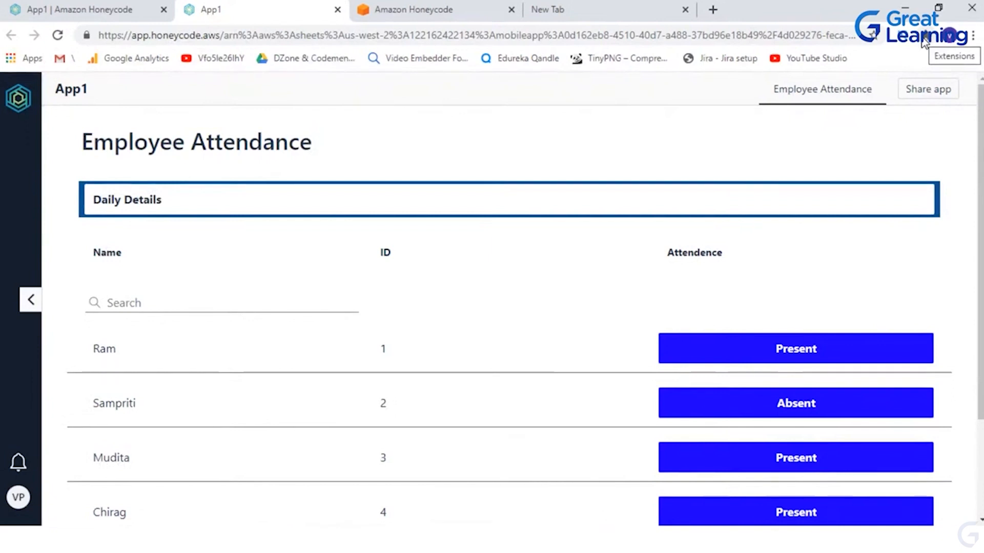
pyautogui.moveTo(980, 164); pyautogui.dragTo(981, 259)
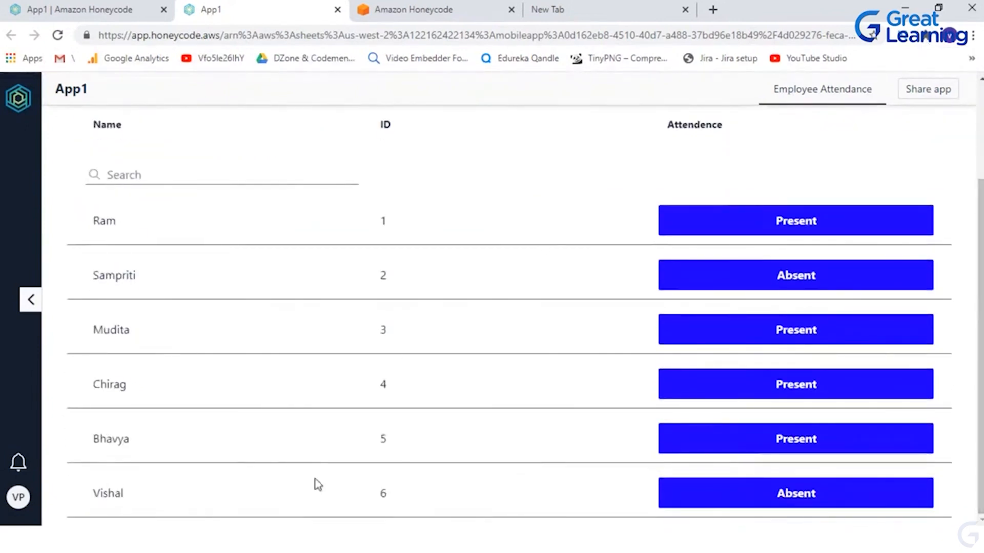
# Step: Return to the App1 builder and insert a column list sourced from EmployeeAttnedence displaying Name, ID and Attendence
pyautogui.click(61, 6)
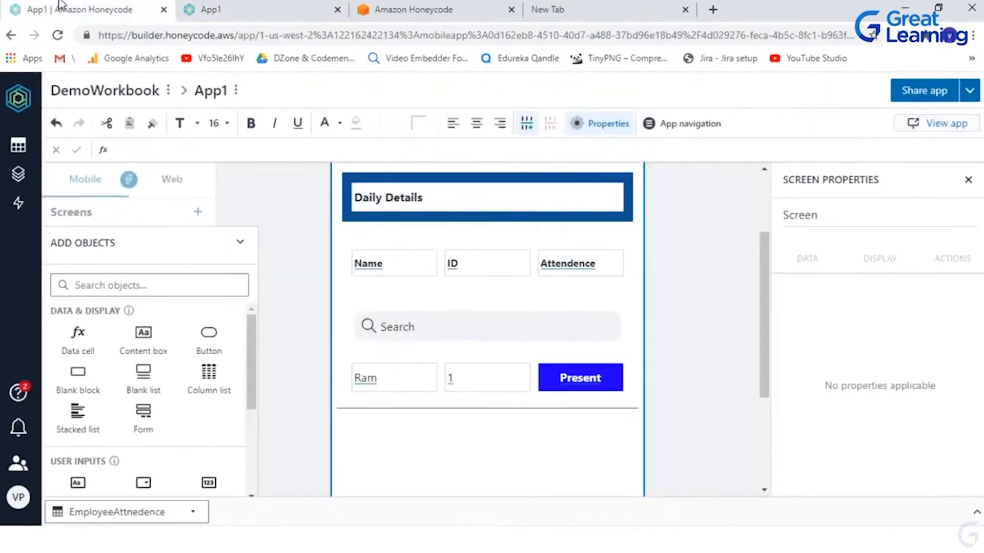
pyautogui.moveTo(214, 383)
pyautogui.mouseDown()
pyautogui.moveTo(291, 382)
pyautogui.moveTo(220, 384)
pyautogui.mouseUp()
pyautogui.click(219, 384)
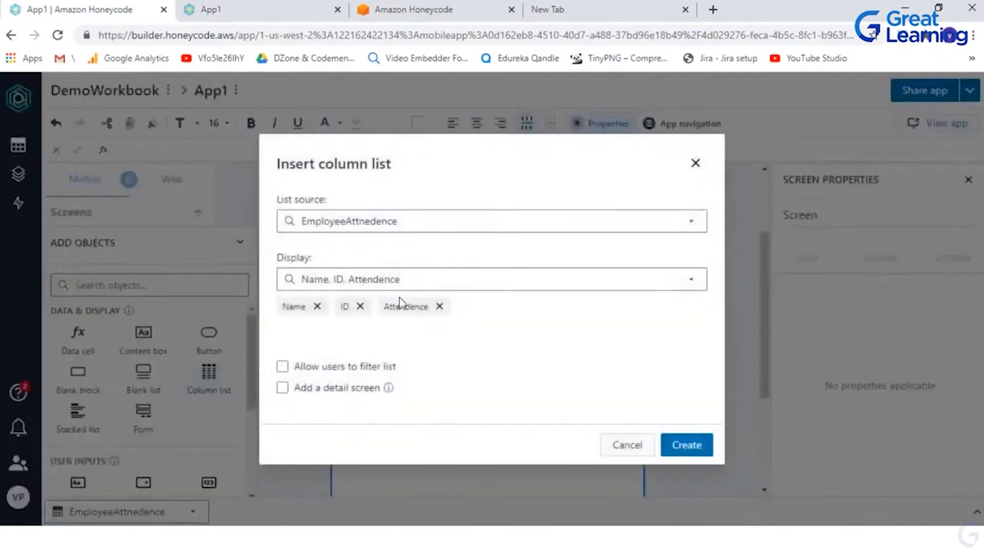
pyautogui.click(687, 445)
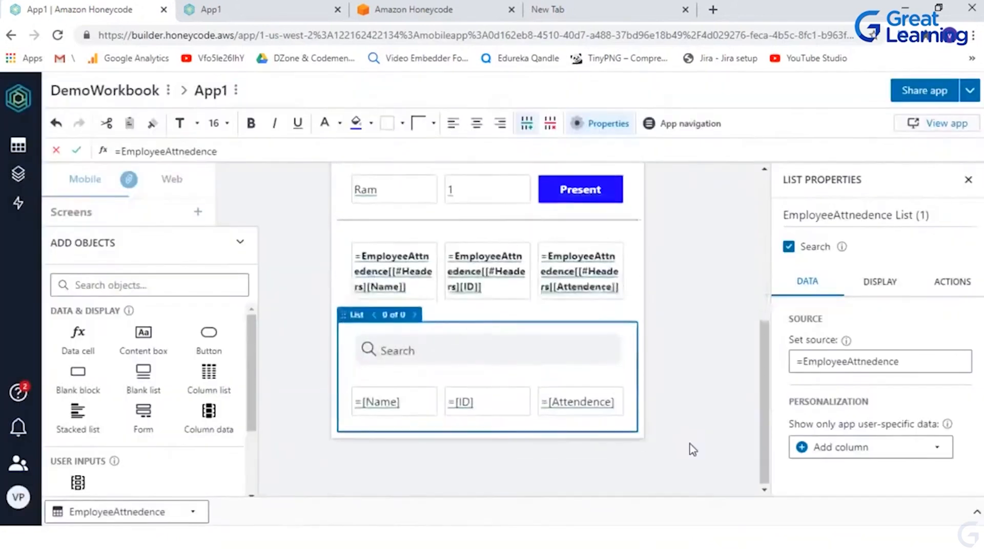
# Step: Delete the attendance value content box from the new list's row
pyautogui.click(589, 401)
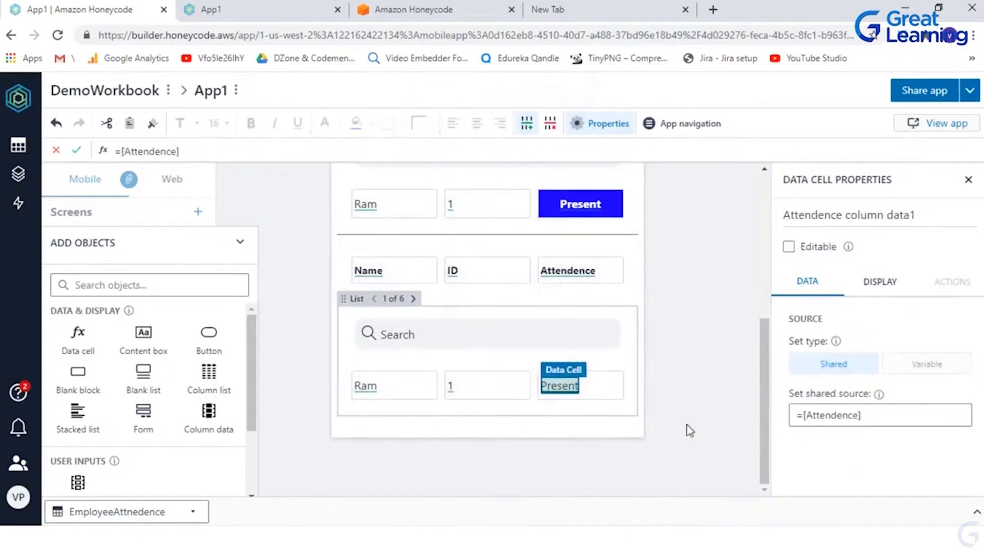
pyautogui.click(688, 429)
pyautogui.click(594, 382)
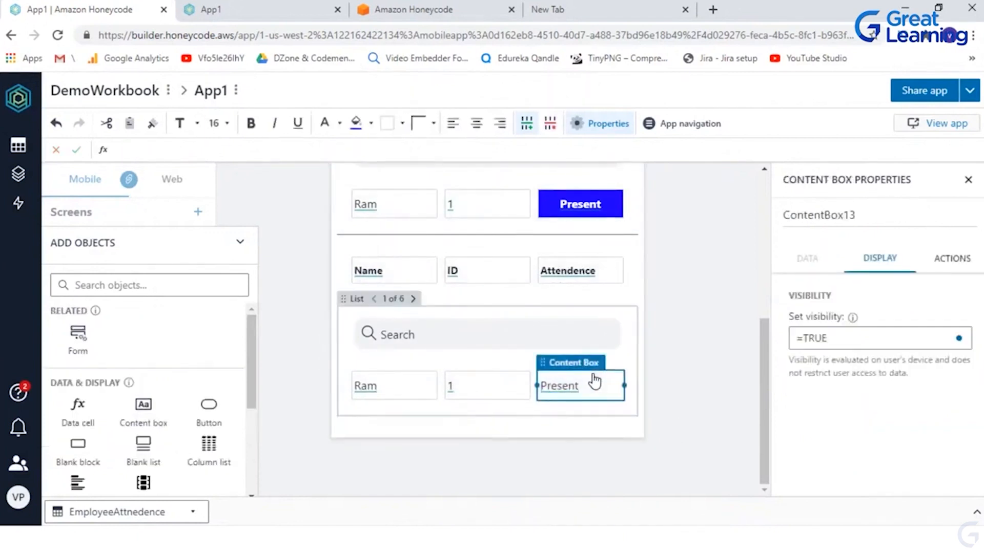
pyautogui.rightClick(583, 401)
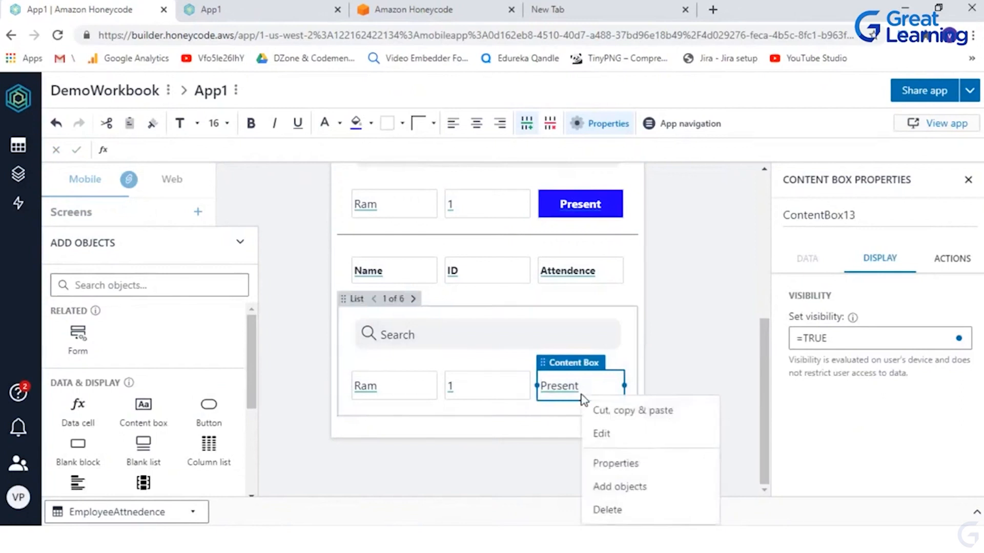
pyautogui.click(613, 508)
# Step: Add a button in the empty attendance position of the new list's row and label it Present
pyautogui.moveTo(209, 336); pyautogui.dragTo(578, 399)
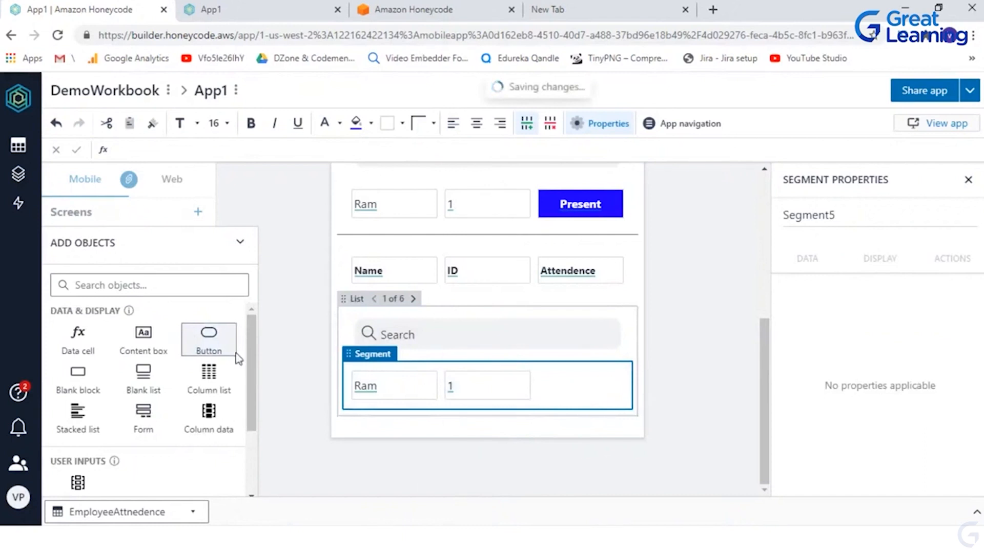
pyautogui.doubleClick(585, 387)
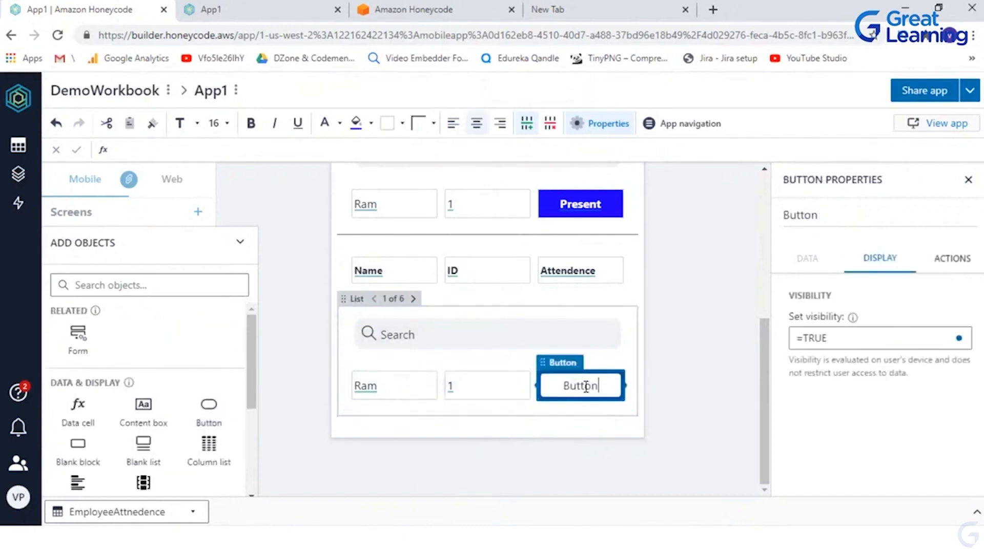
pyautogui.doubleClick(586, 387)
pyautogui.write('Present')
# Step: Fill the Present button with bright green
pyautogui.click(371, 125)
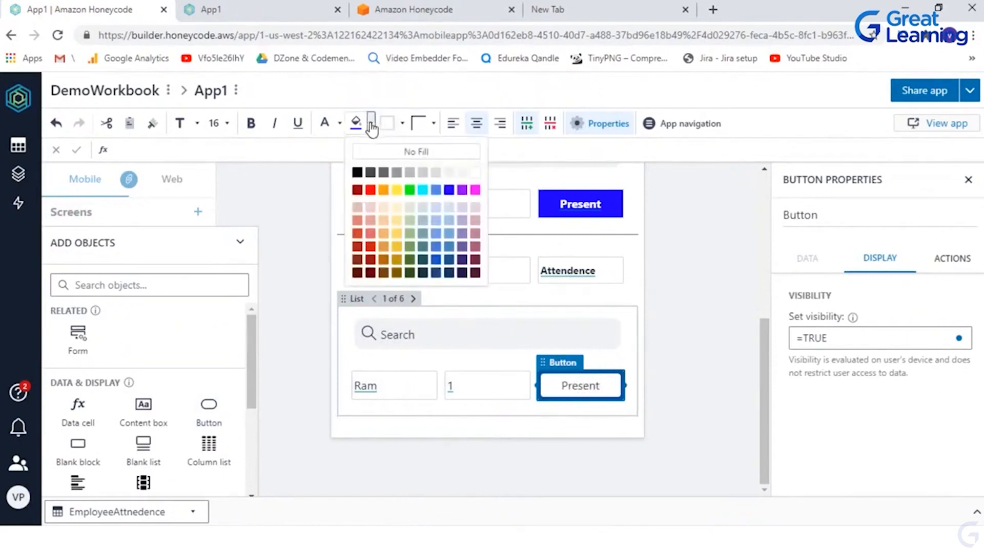
pyautogui.click(409, 190)
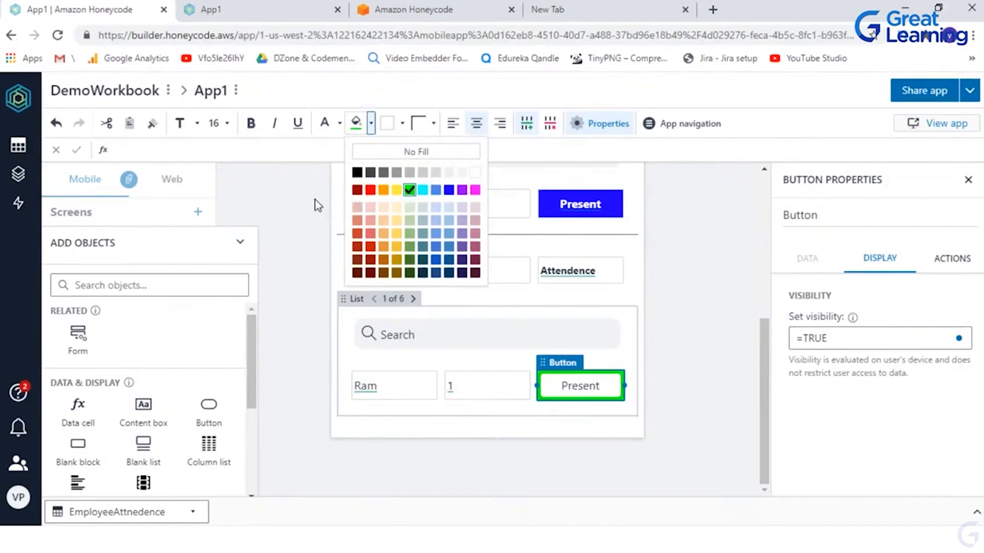
pyautogui.click(296, 200)
# Step: Review both attendance lists in the running app, and return to the second list in the builder
pyautogui.click(254, 14)
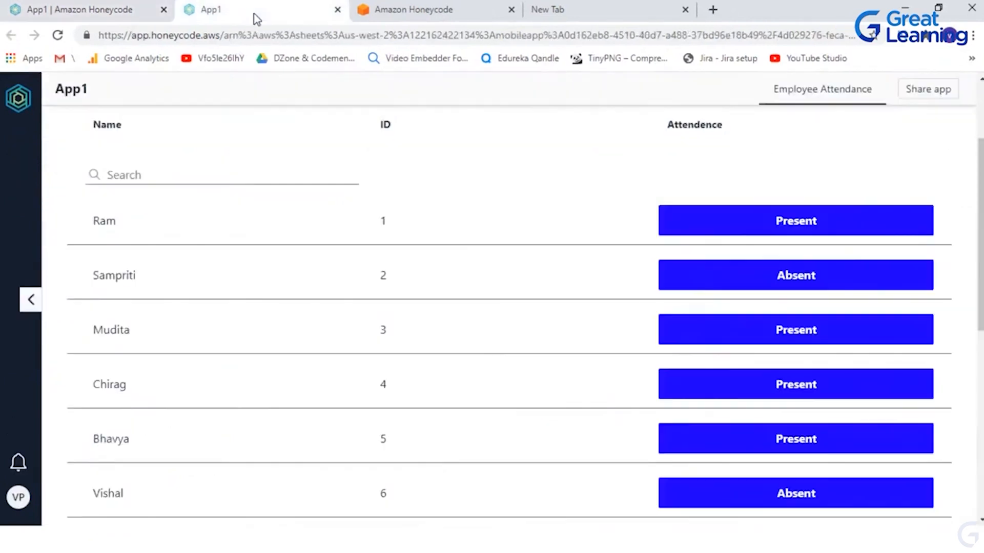
pyautogui.moveTo(980, 168); pyautogui.dragTo(980, 368)
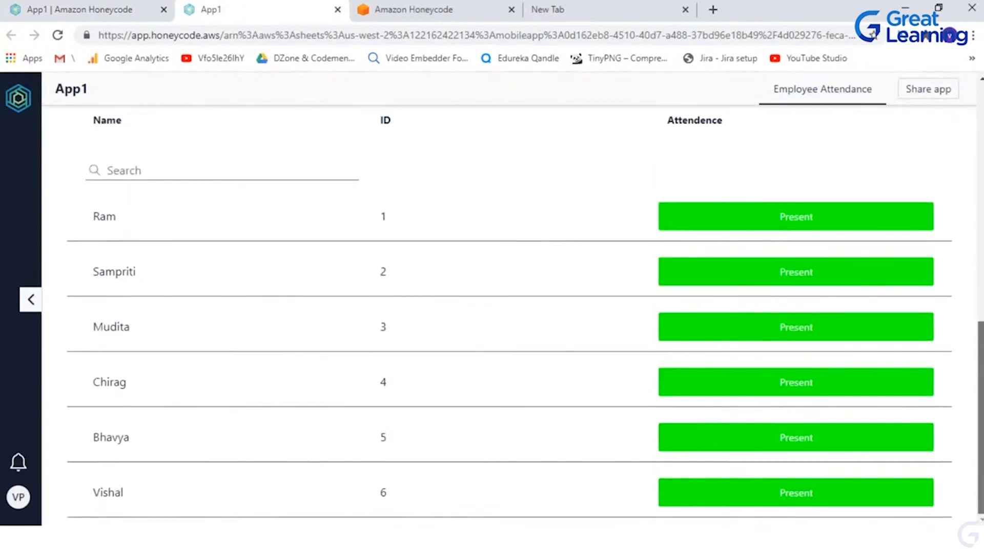
pyautogui.moveTo(980, 369); pyautogui.dragTo(980, 318)
pyautogui.moveTo(981, 316); pyautogui.dragTo(981, 134)
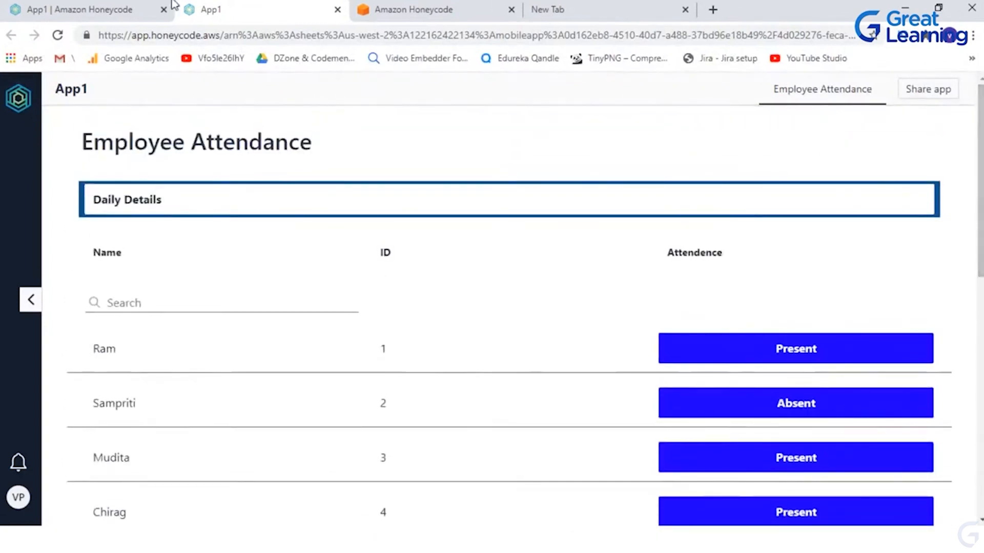
pyautogui.click(39, 9)
pyautogui.click(531, 362)
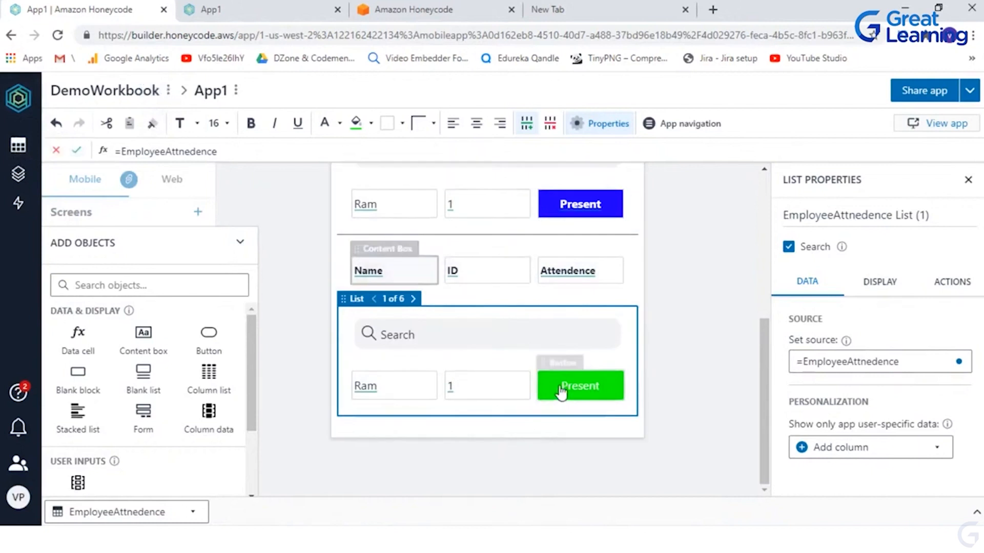
# Step: Switch to the running app and compare the blue attendance boxes with the green Present buttons
pyautogui.click(213, 6)
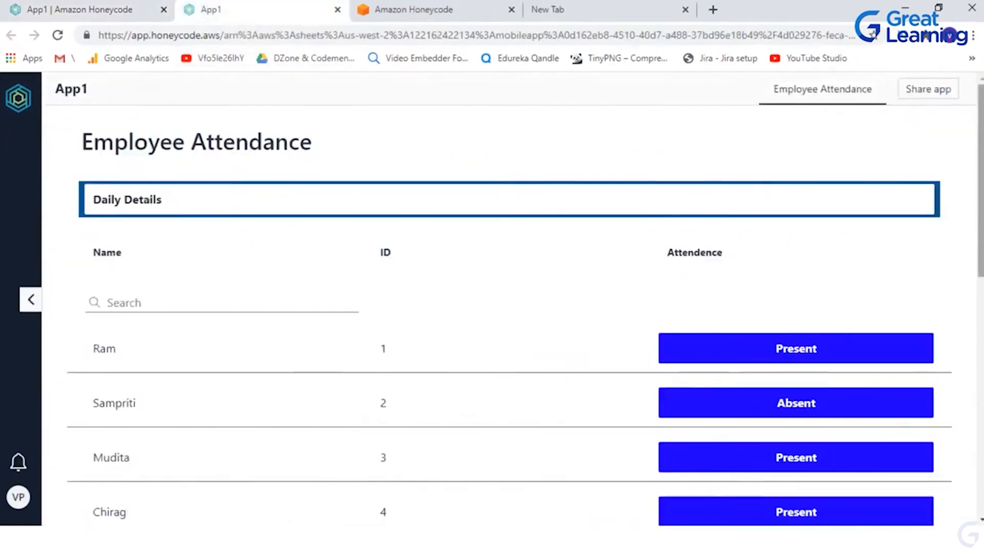
pyautogui.scroll(-7, 931, 334)
pyautogui.scroll(-2, 933, 373)
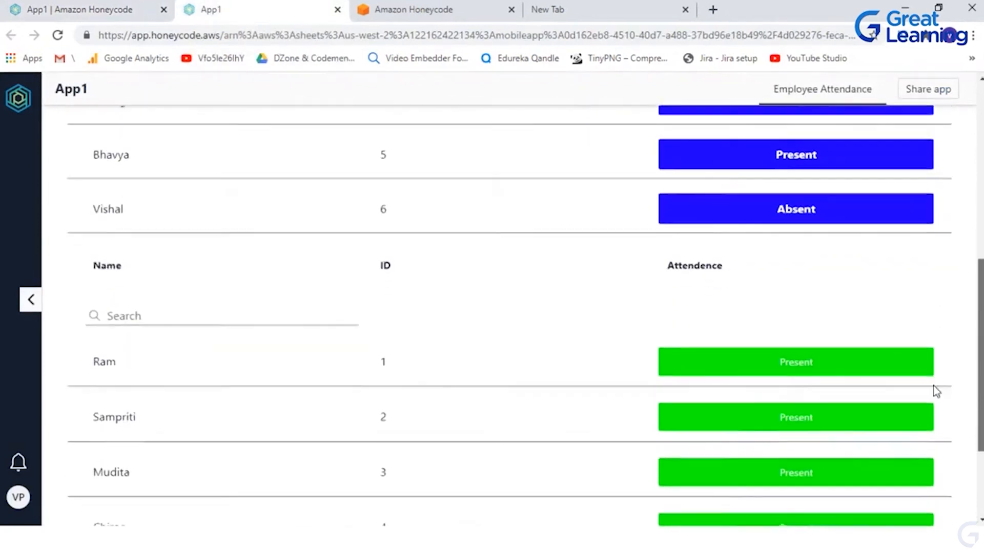
pyautogui.scroll(2, 931, 402)
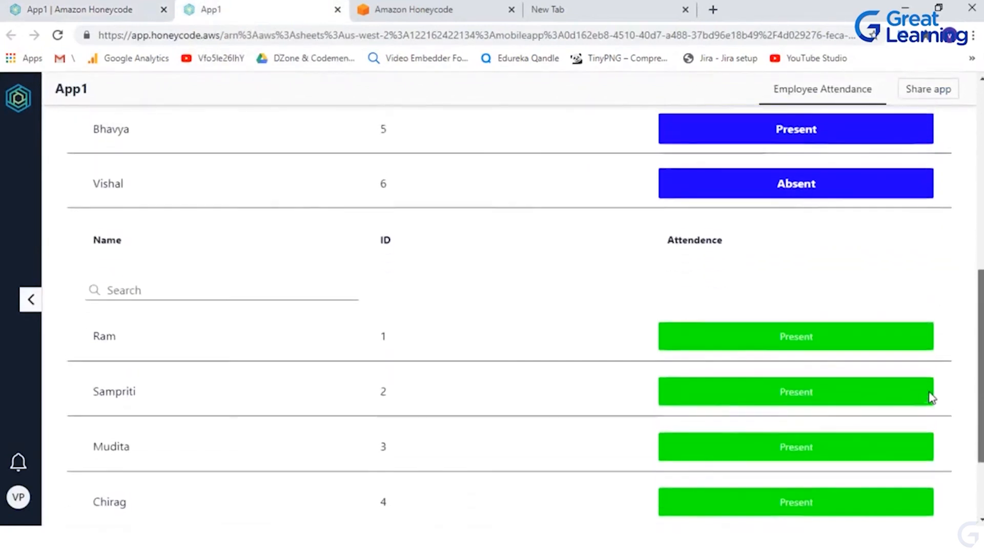
pyautogui.scroll(1, 935, 375)
pyautogui.moveTo(934, 353); pyautogui.dragTo(934, 352)
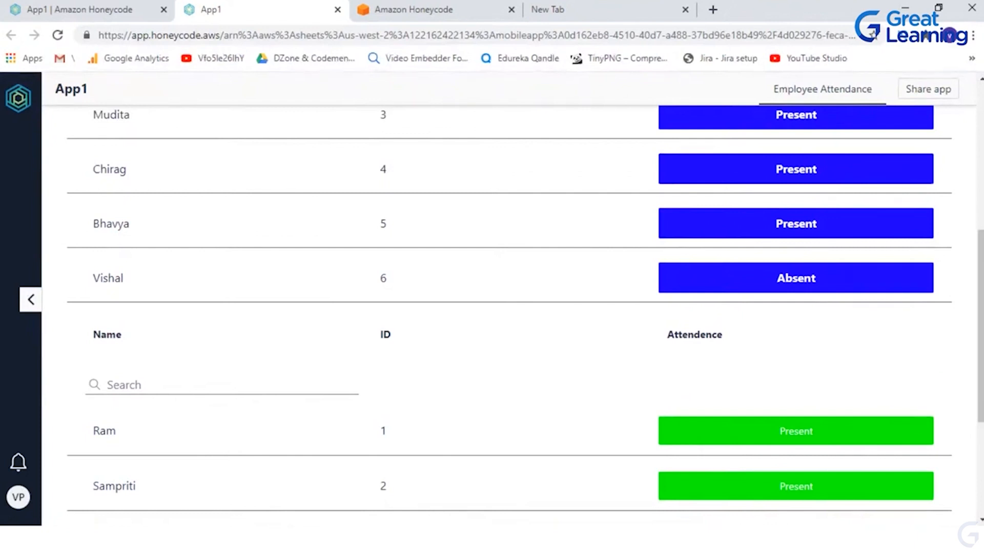
pyautogui.moveTo(982, 323); pyautogui.dragTo(976, 128)
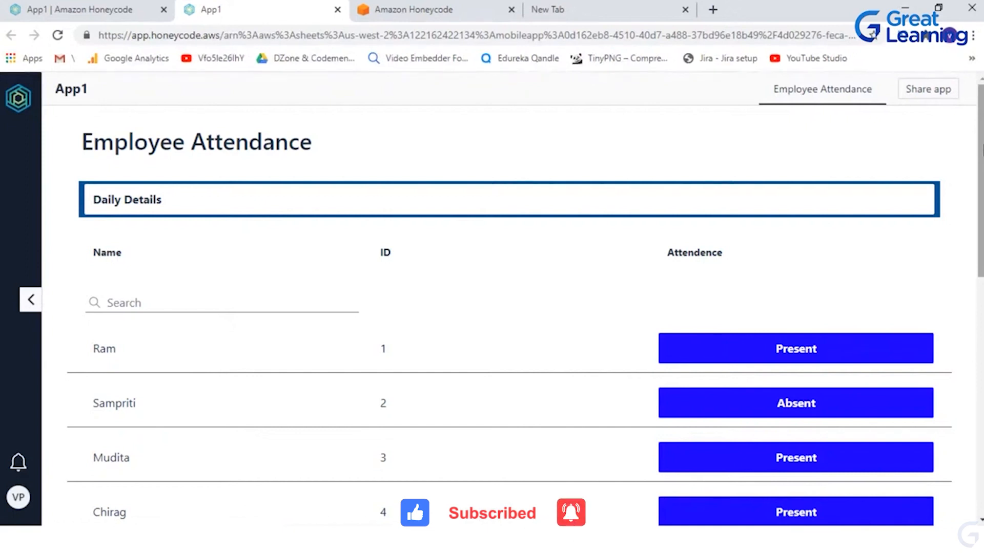
# Step: Go to My Drive and delete DemoWorkbook, confirming its removal
pyautogui.click(20, 98)
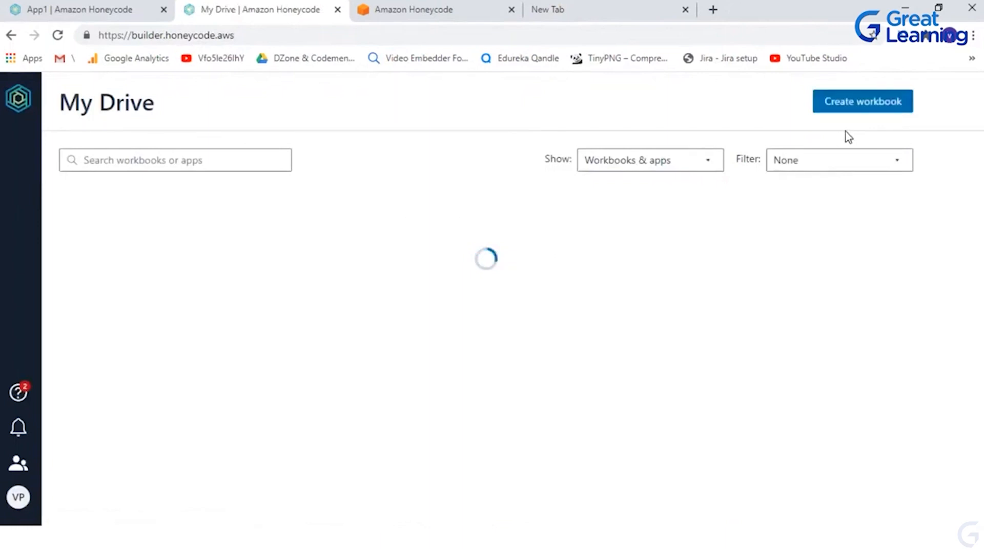
pyautogui.moveTo(847, 255)
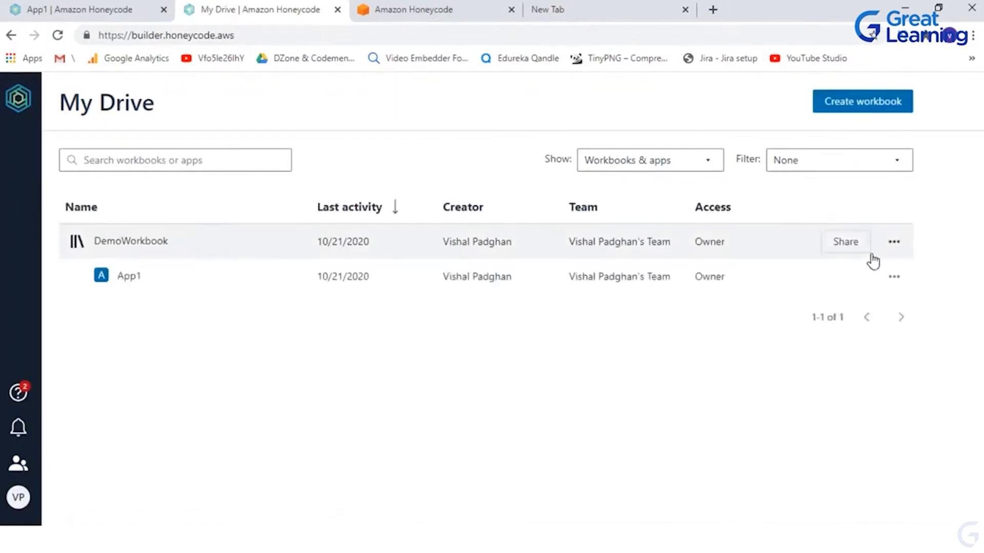
pyautogui.click(892, 246)
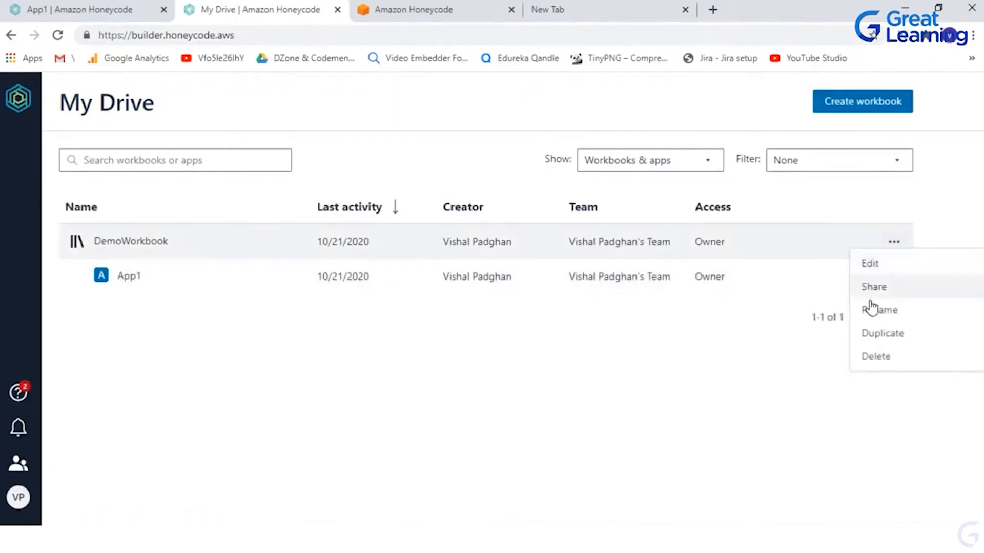
pyautogui.click(865, 358)
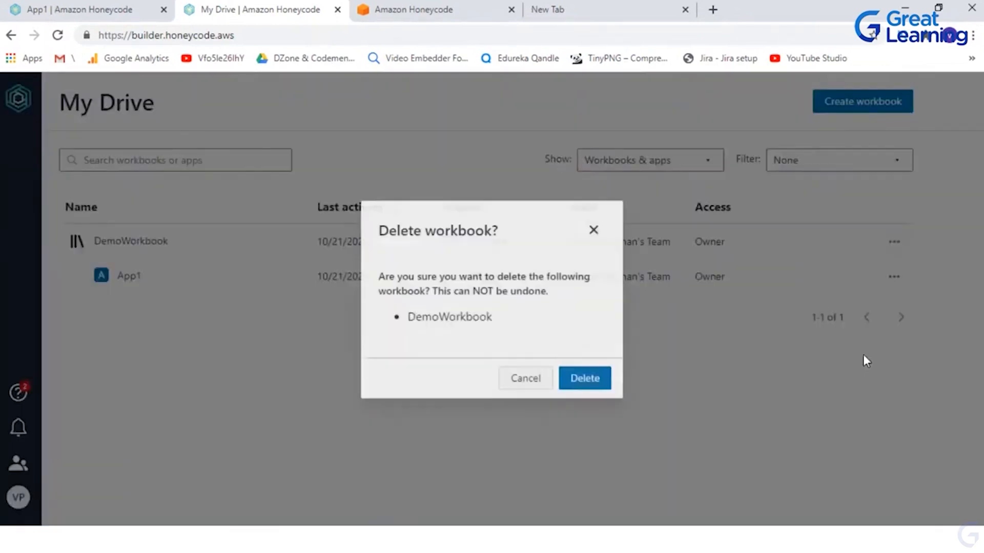
pyautogui.click(584, 388)
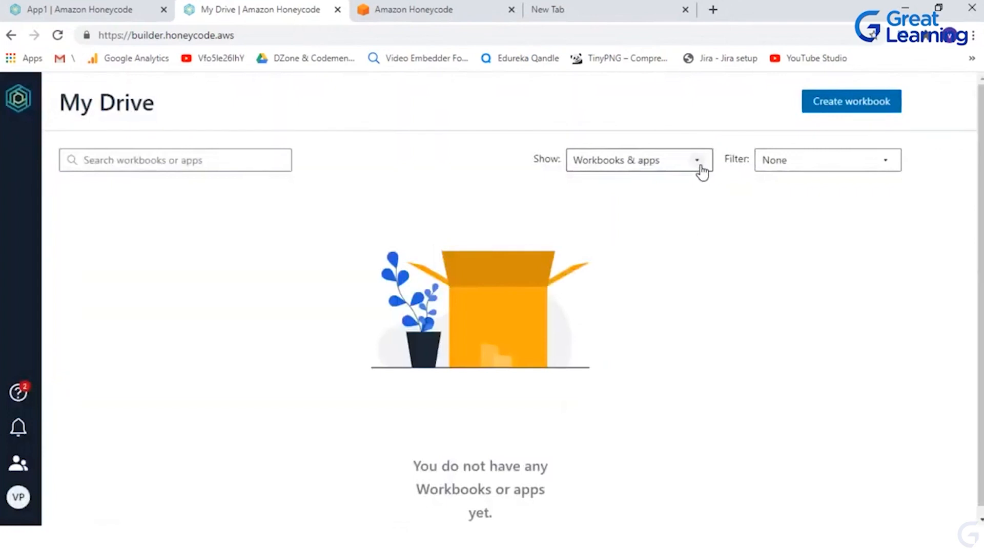
# Step: Create a workbook from the Team Task Tracker template, keeping its default name and team, and look across the A_Tasks table's columns
pyautogui.click(827, 114)
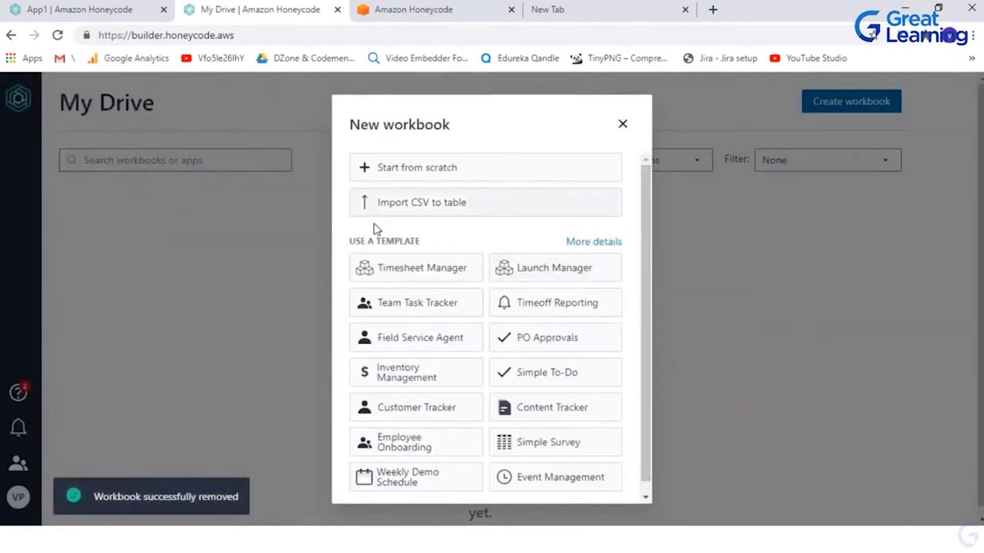
pyautogui.click(449, 307)
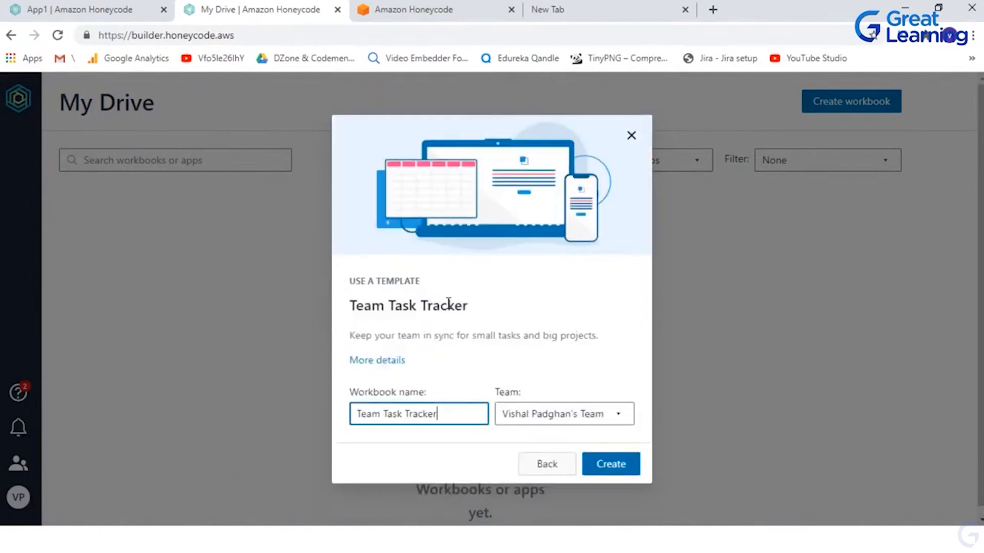
pyautogui.click(594, 465)
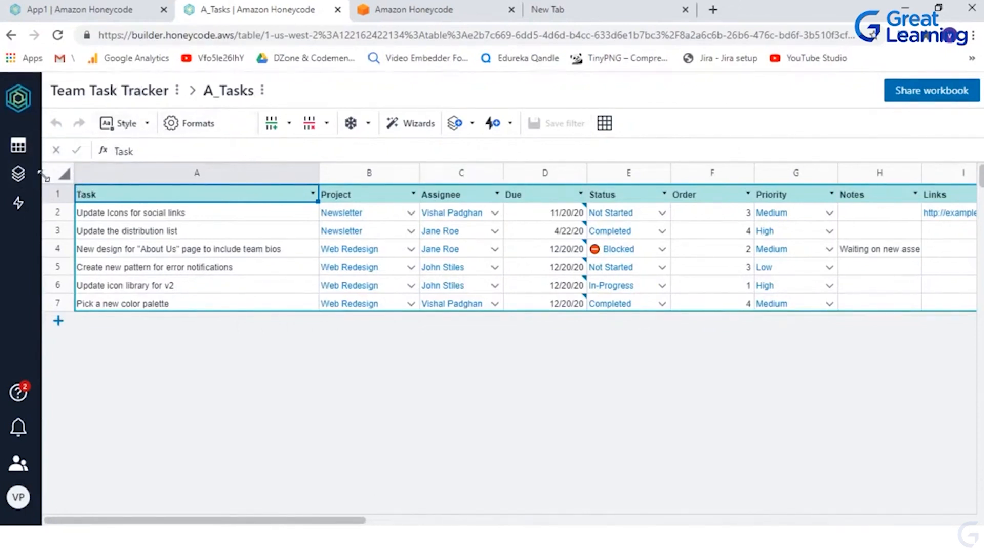
pyautogui.moveTo(364, 520); pyautogui.dragTo(573, 518)
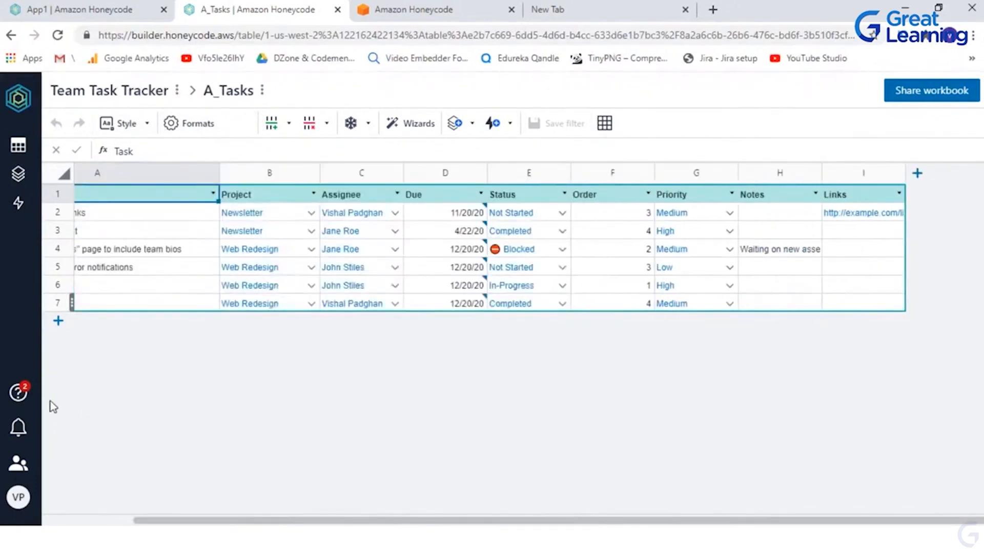
# Step: Start a new app in the Team Task Tracker workbook using the App Wizard
pyautogui.click(18, 174)
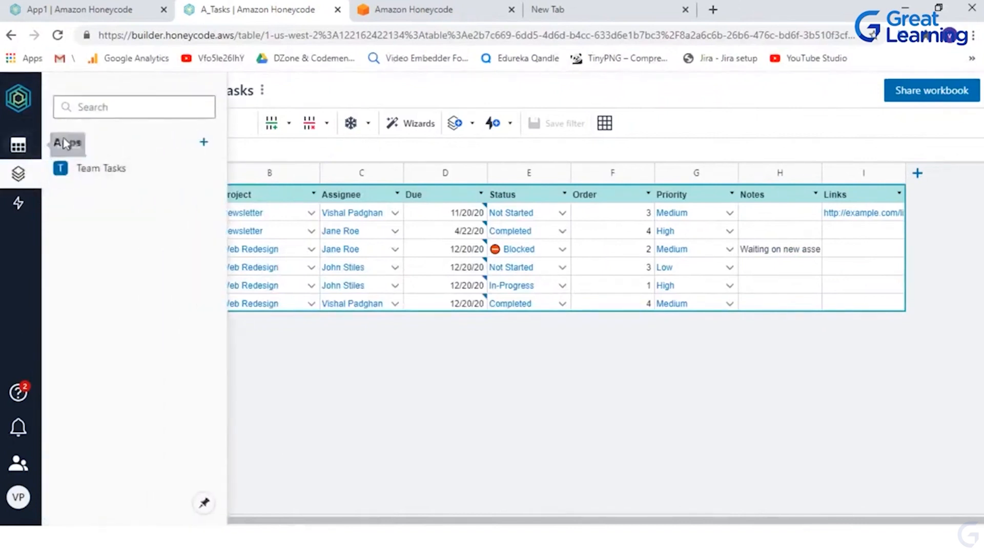
pyautogui.click(203, 143)
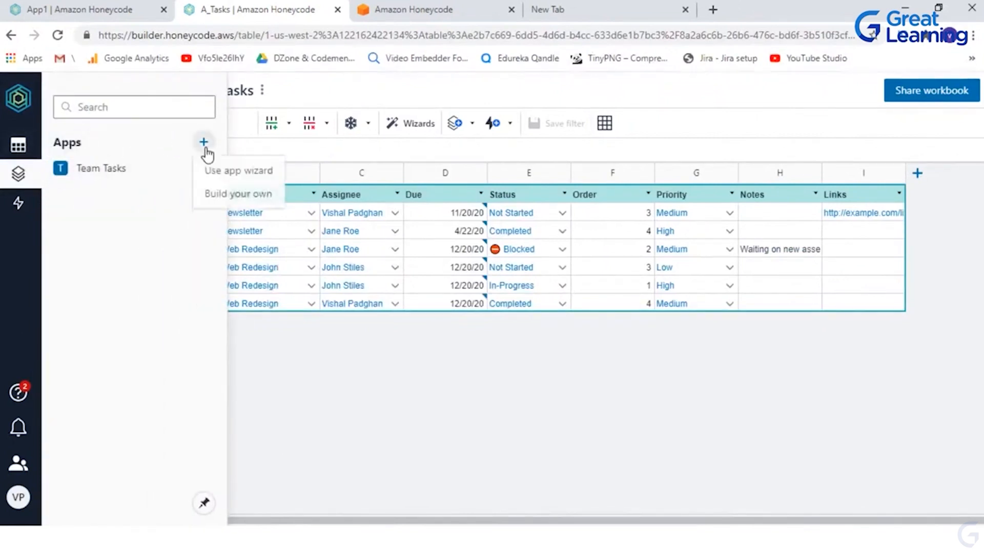
pyautogui.click(229, 174)
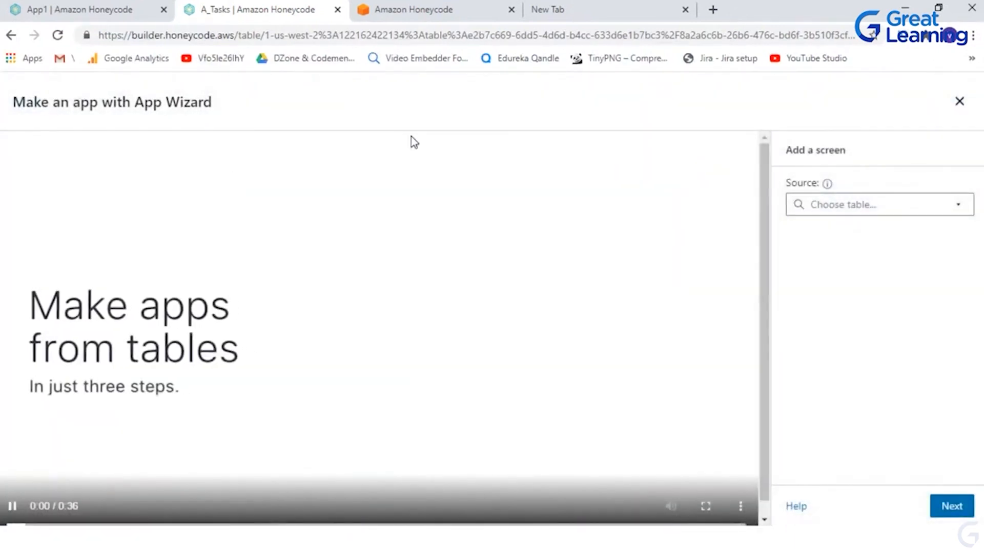
pyautogui.click(952, 507)
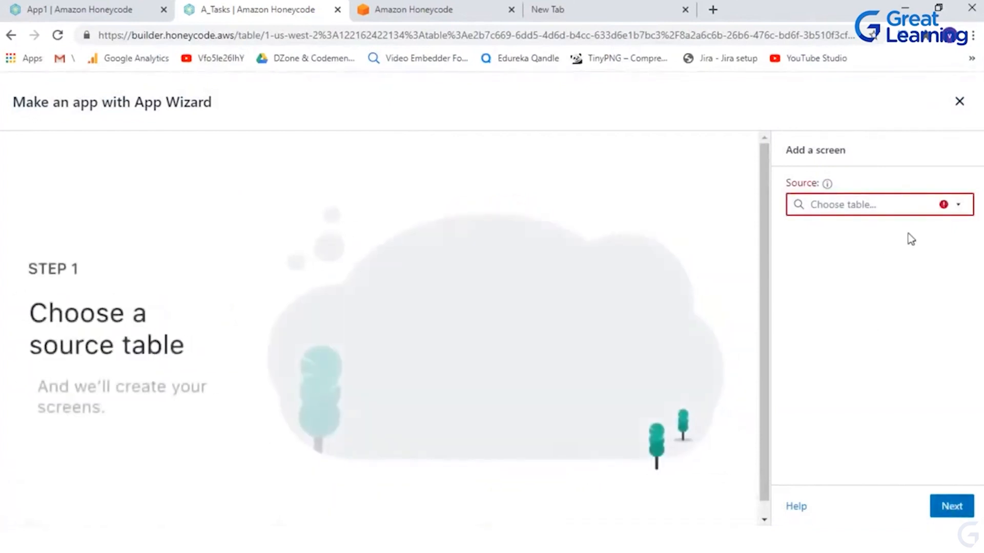
# Step: Check My Drive for the new workbook, and choose M_Team as the wizard's source table
pyautogui.click(958, 206)
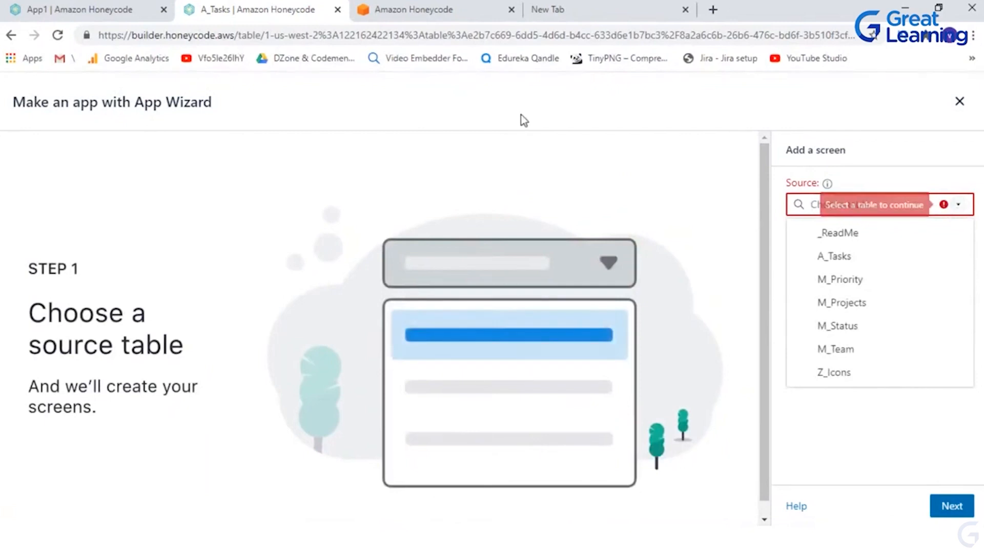
pyautogui.click(103, 9)
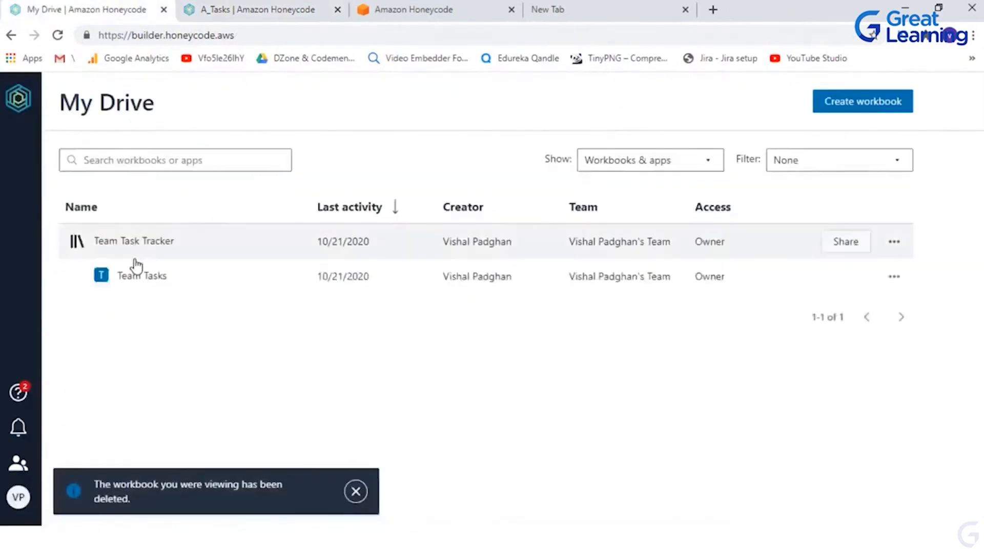
pyautogui.click(220, 10)
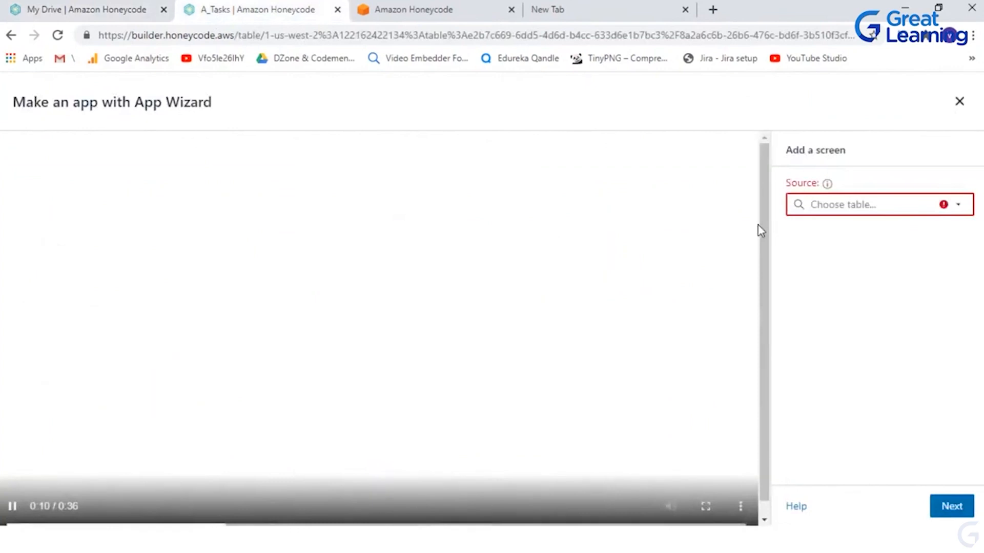
pyautogui.click(840, 211)
pyautogui.write('te')
pyautogui.press('BackSpace')
pyautogui.press('BackSpace')
pyautogui.click(834, 245)
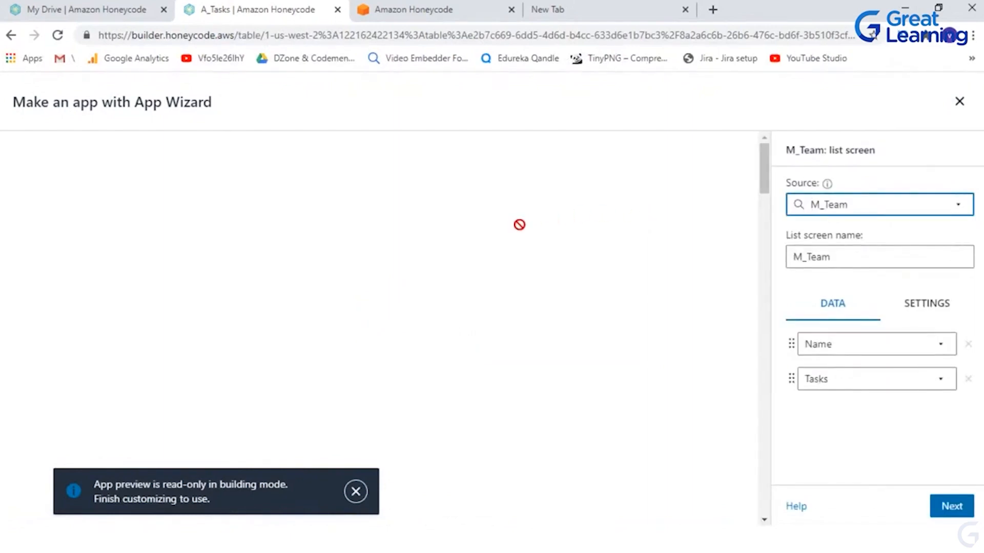
# Step: Accept the default M_Team list and detail screens and apply them to the MTeam app
pyautogui.click(359, 502)
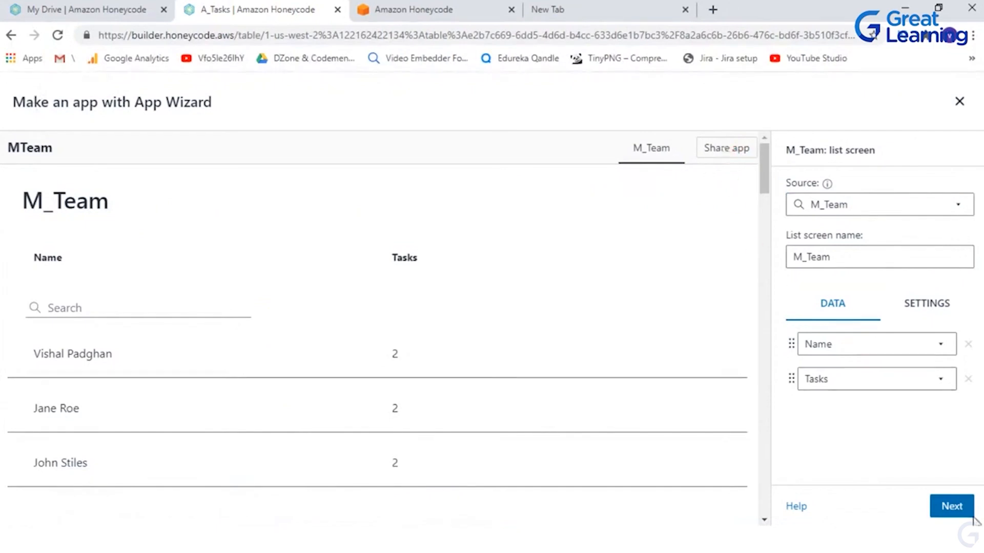
pyautogui.click(950, 507)
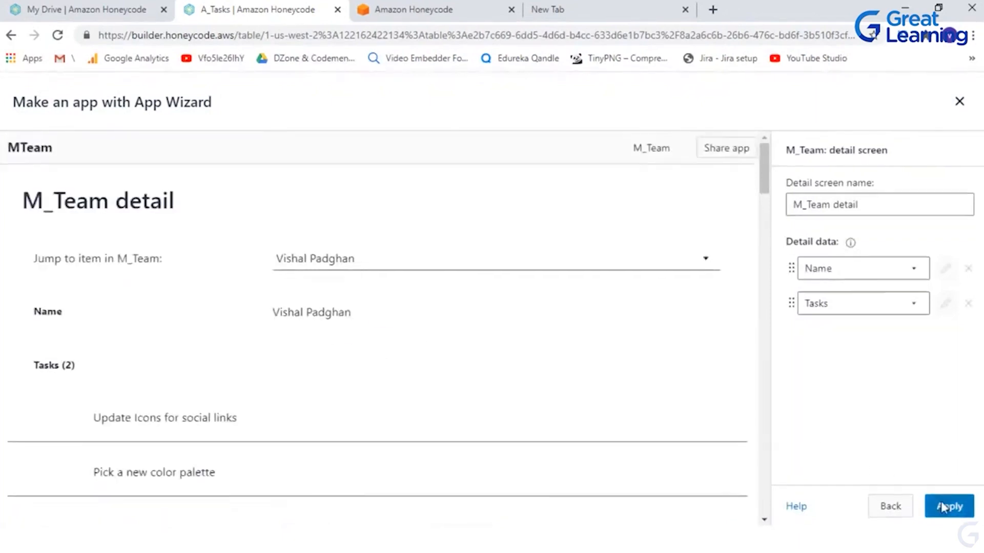
pyautogui.click(942, 507)
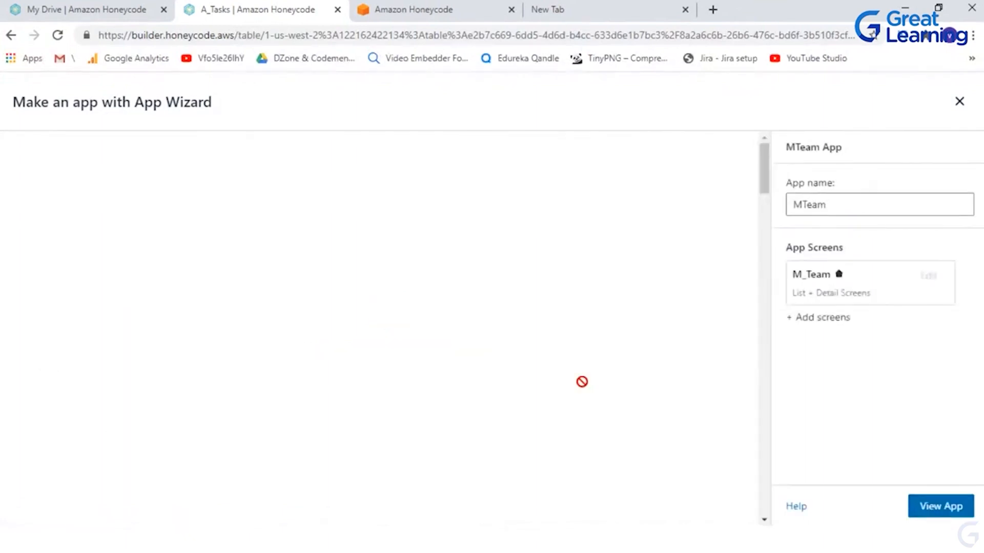
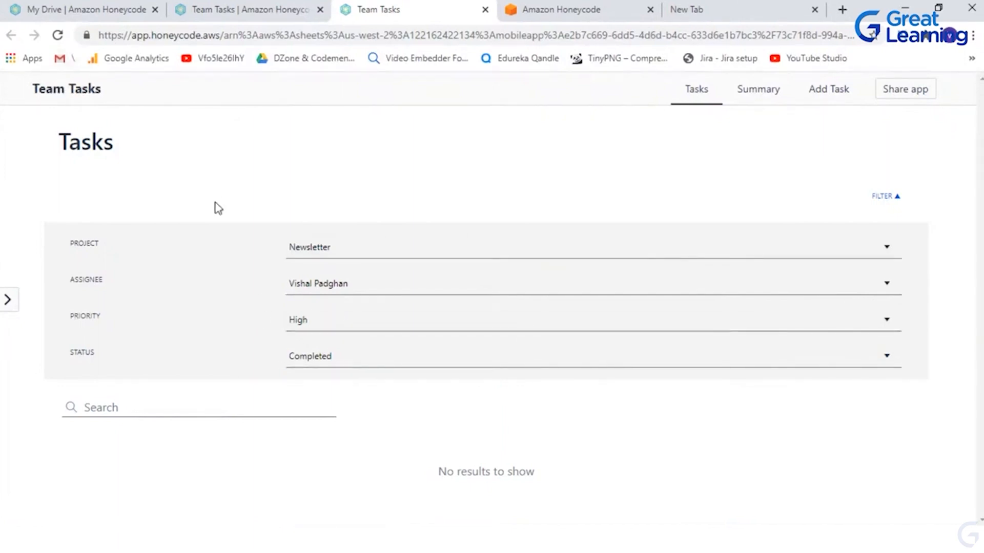
# Step: Switch to the AWS console, search its services for "amplify" and open AWS Amplify
pyautogui.hotkey('ctrl', 'Tab')
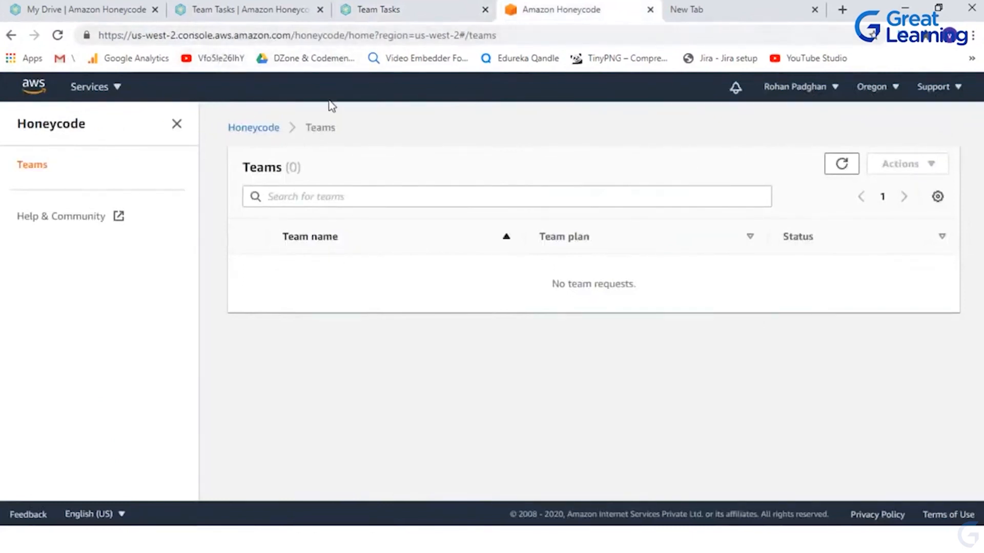
pyautogui.click(91, 88)
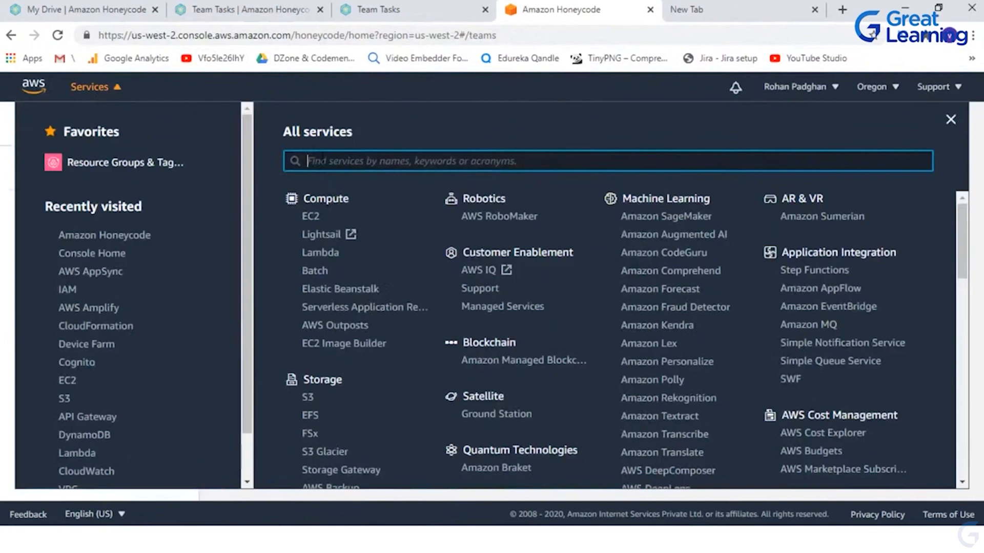
pyautogui.write('amplify')
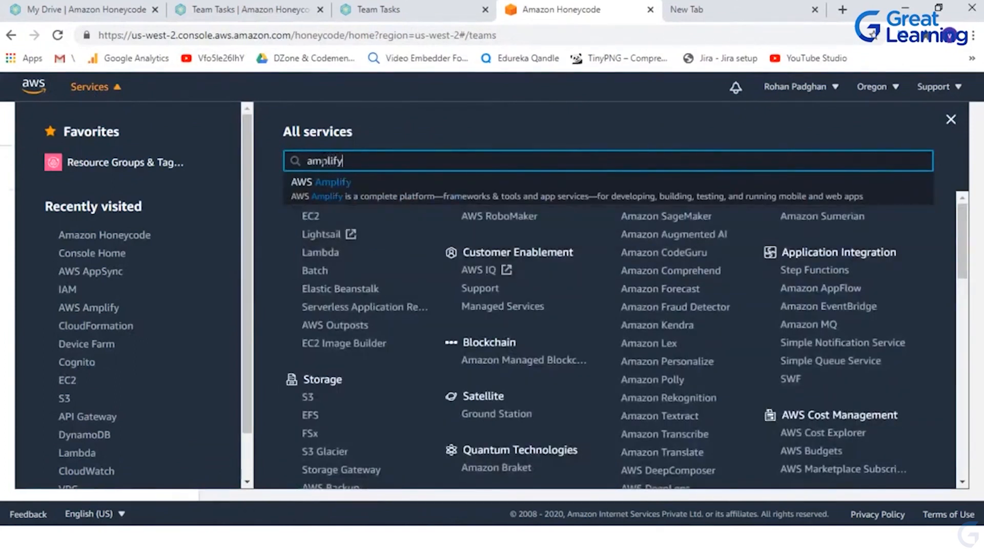
pyautogui.click(319, 198)
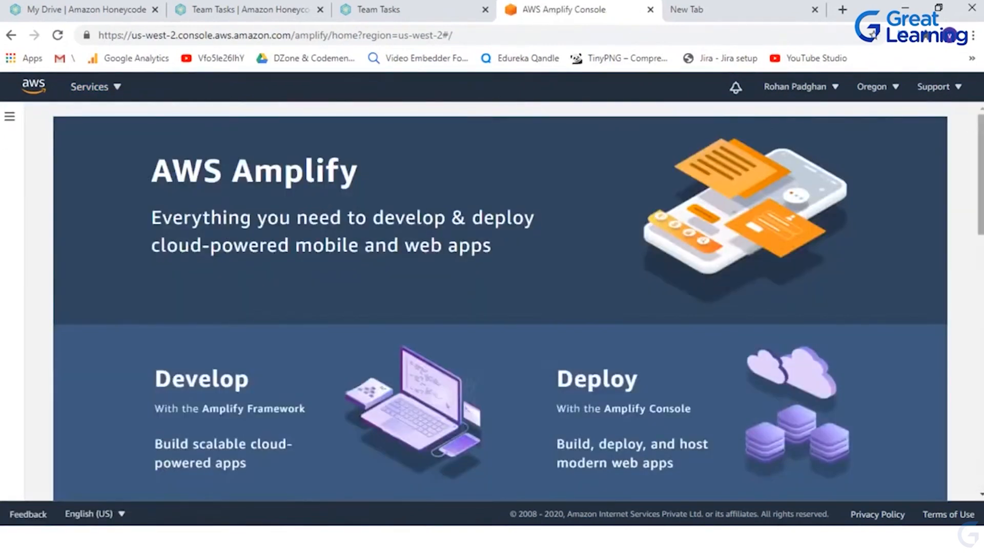
# Step: Open the getting-started docs for developing with the Amplify Framework, choose the Android platform and start its tutorial
pyautogui.moveTo(981, 153); pyautogui.dragTo(980, 216)
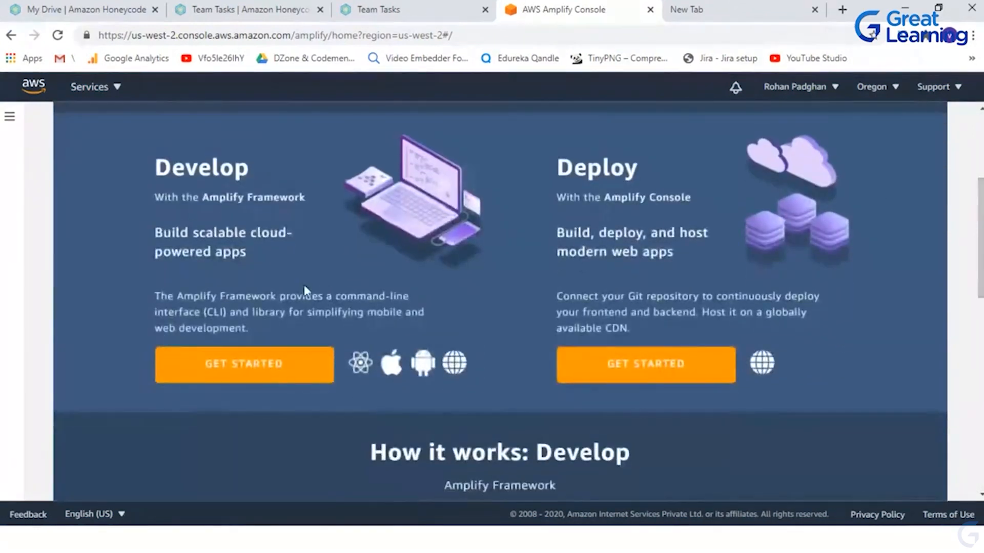
pyautogui.click(199, 370)
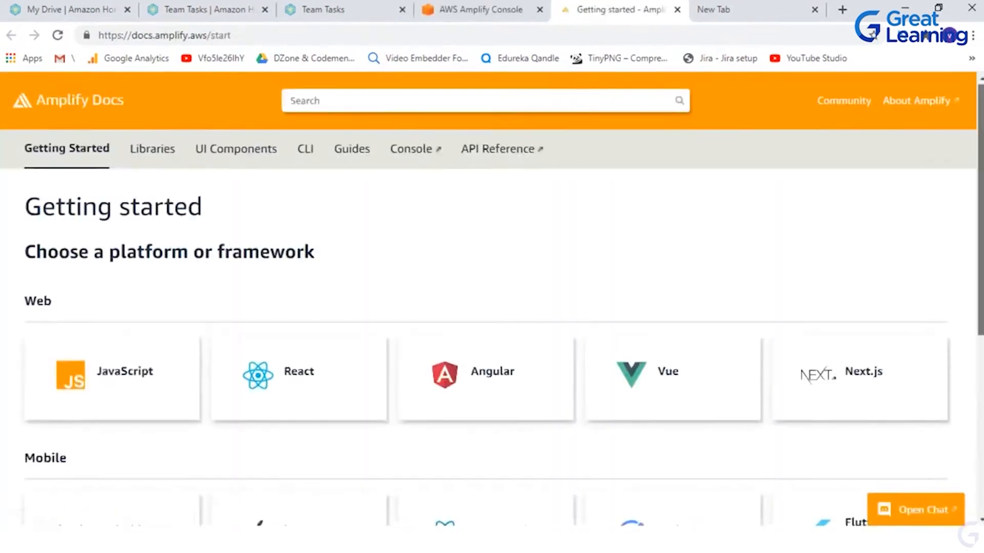
pyautogui.scroll(-2, 951, 191)
pyautogui.scroll(-2, 827, 305)
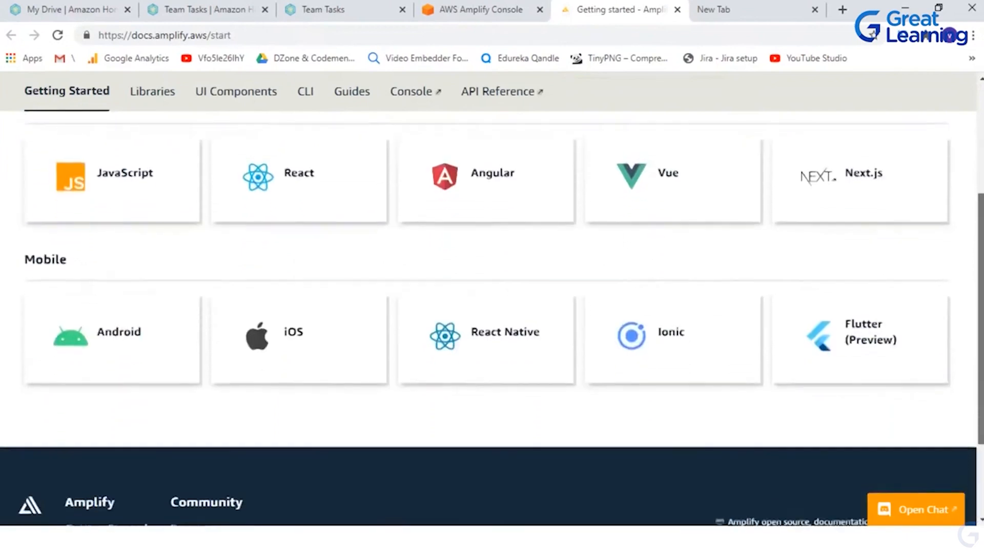
pyautogui.click(114, 330)
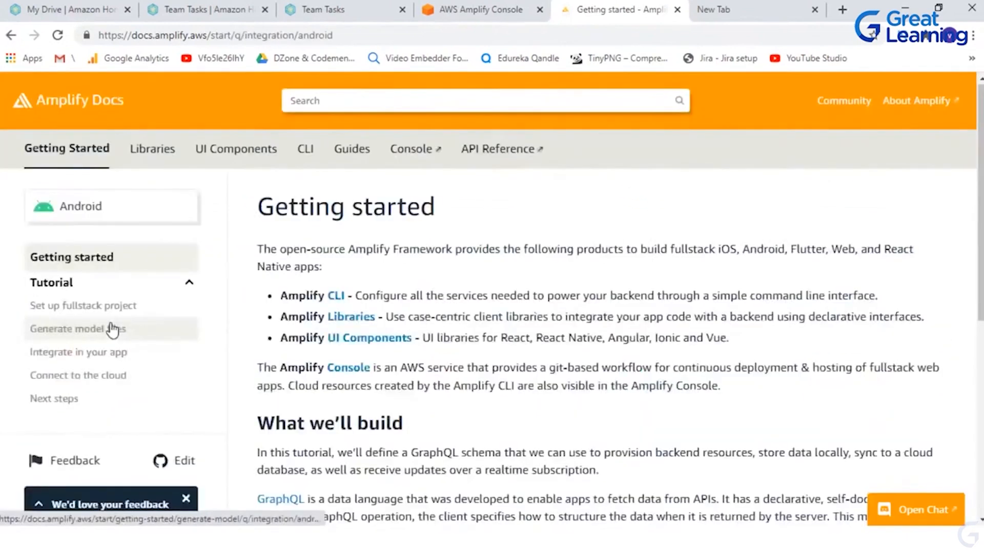
pyautogui.scroll(-4, 113, 330)
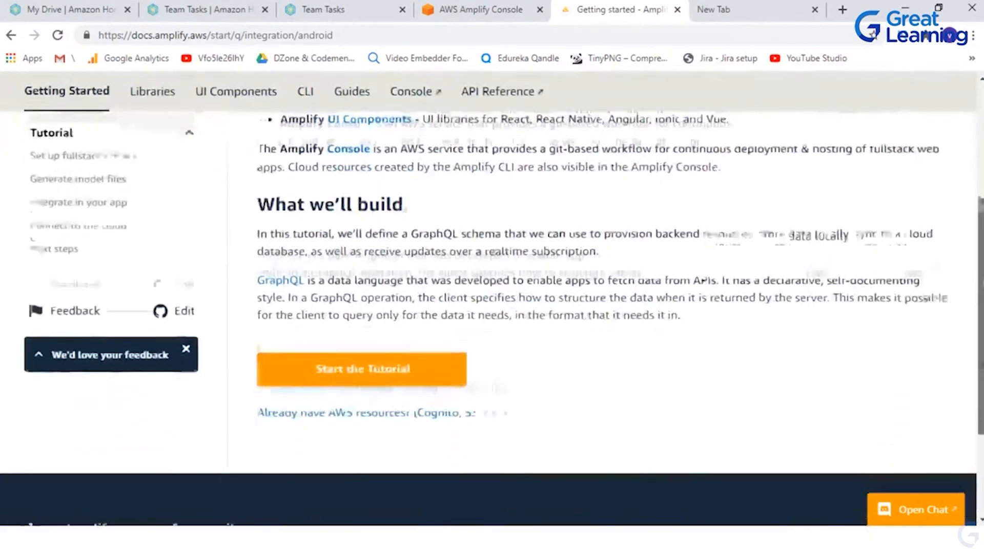
pyautogui.click(382, 332)
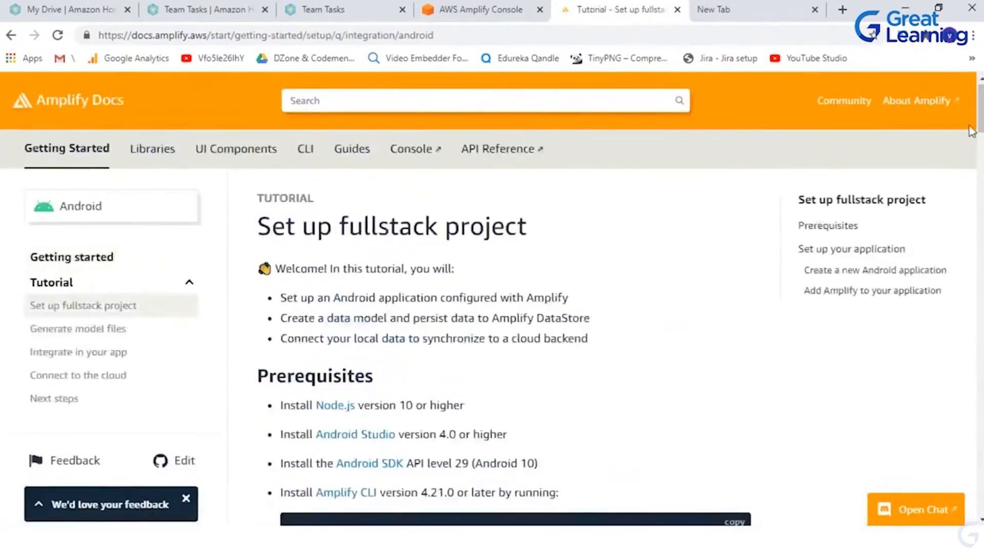
# Step: Read the Set up fullstack project tutorial: its prerequisites, how to create a new Android application, and how to add Amplify
pyautogui.scroll(-6, 971, 131)
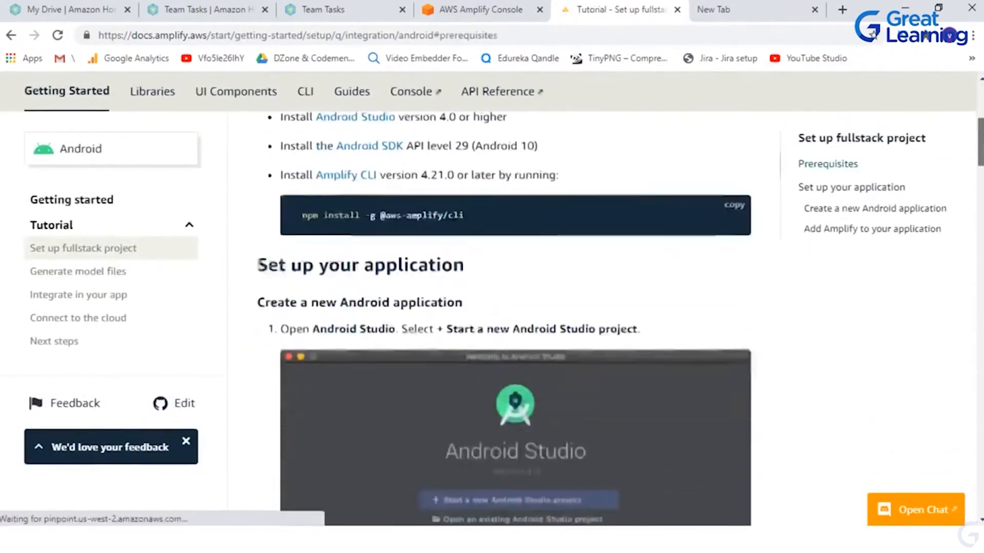
pyautogui.scroll(-4, 515, 318)
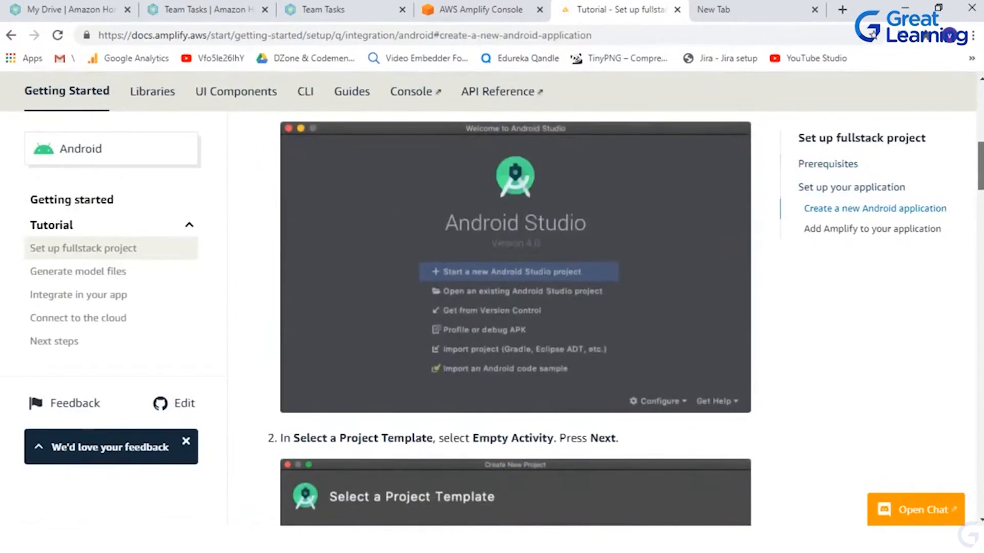
pyautogui.scroll(5, 515, 318)
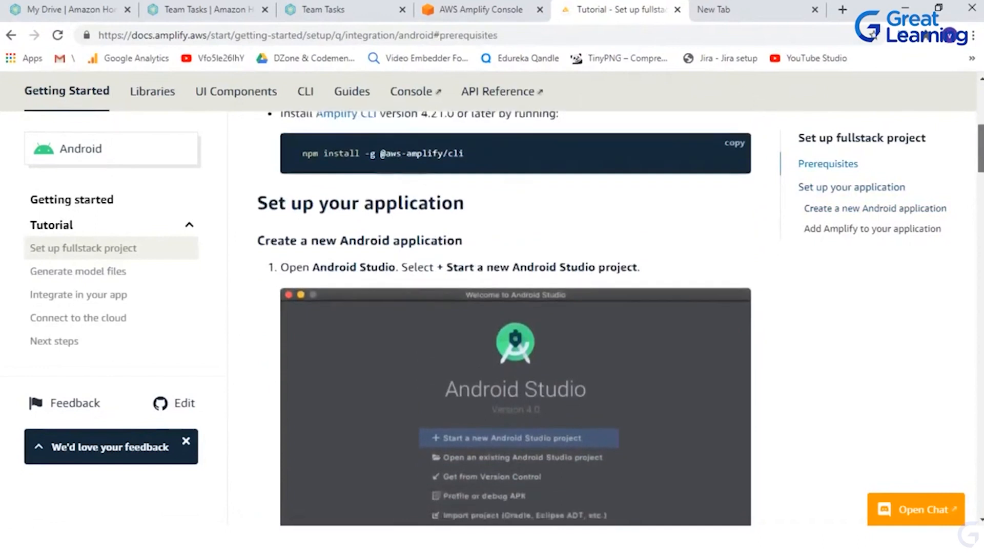
pyautogui.scroll(3, 514, 317)
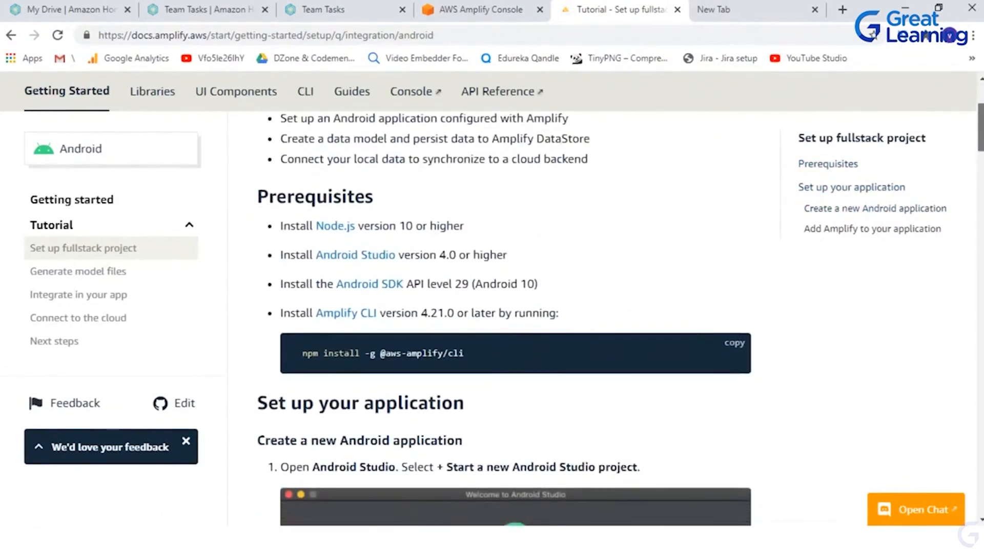
pyautogui.scroll(-1, 515, 318)
pyautogui.scroll(1, 515, 317)
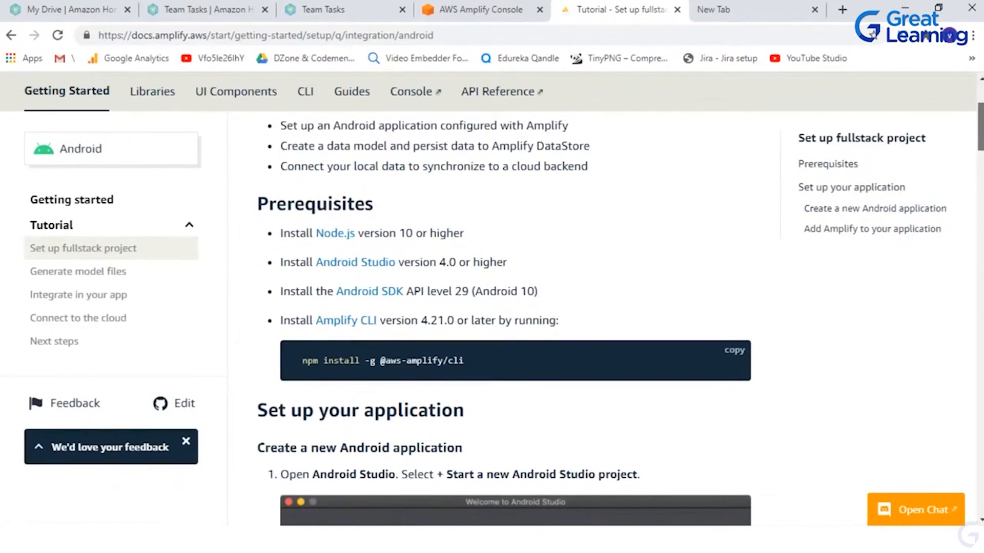
pyautogui.scroll(-1, 515, 317)
pyautogui.scroll(-1, 515, 318)
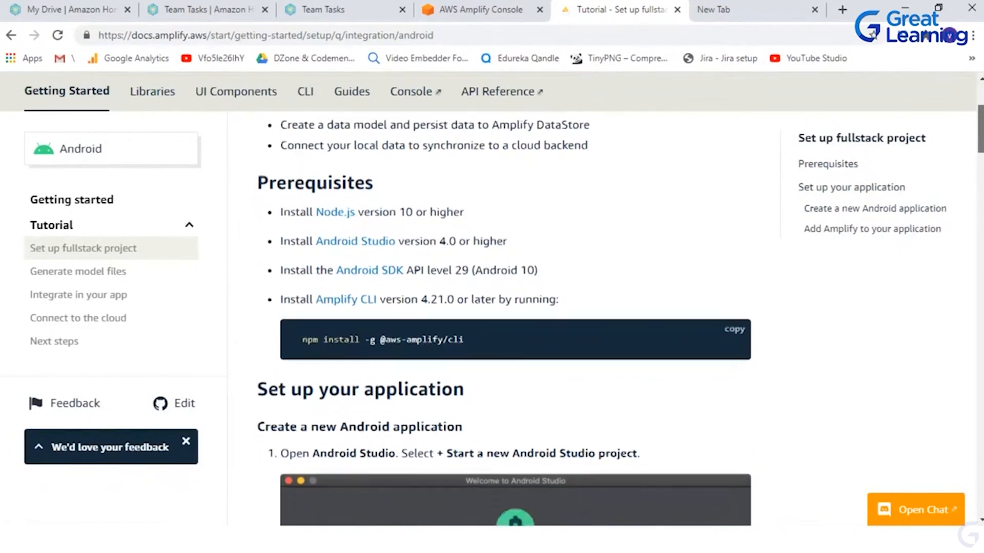
pyautogui.scroll(-4, 515, 318)
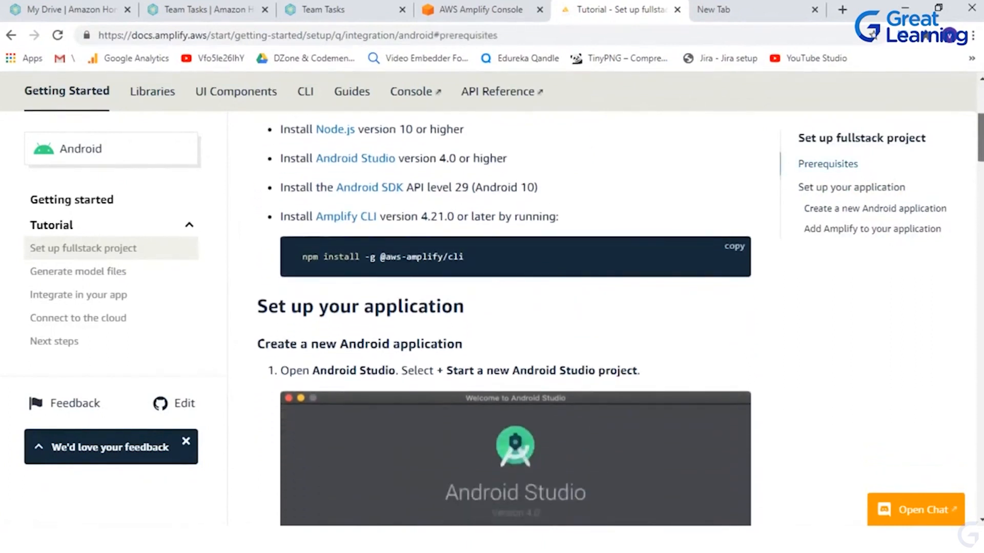
pyautogui.scroll(1, 515, 317)
pyautogui.scroll(-1, 514, 318)
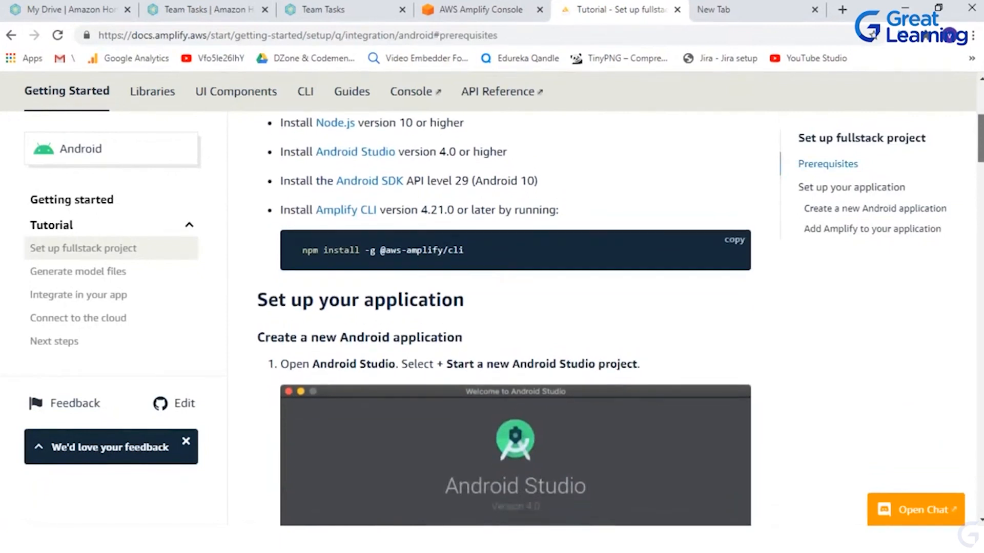
pyautogui.scroll(-4, 515, 318)
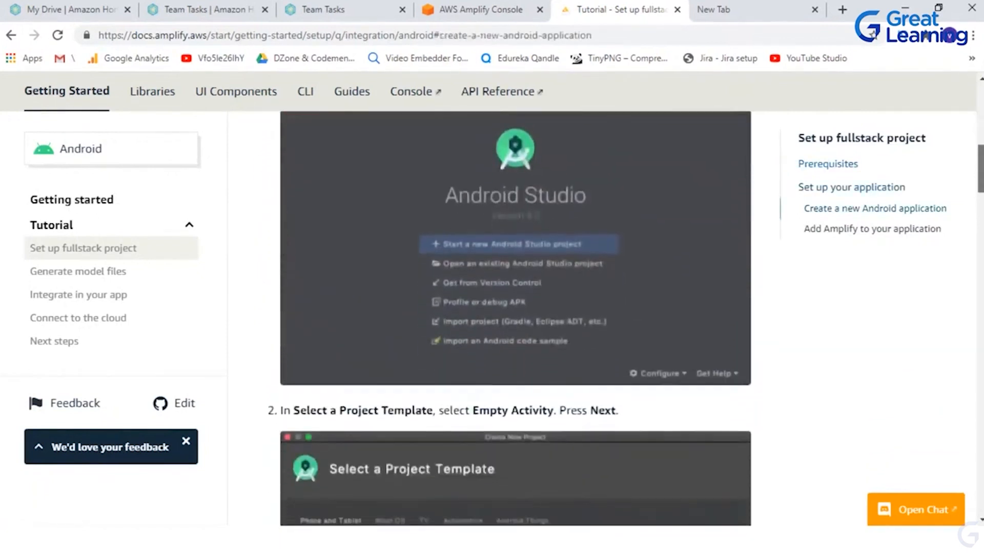
pyautogui.scroll(-7, 514, 318)
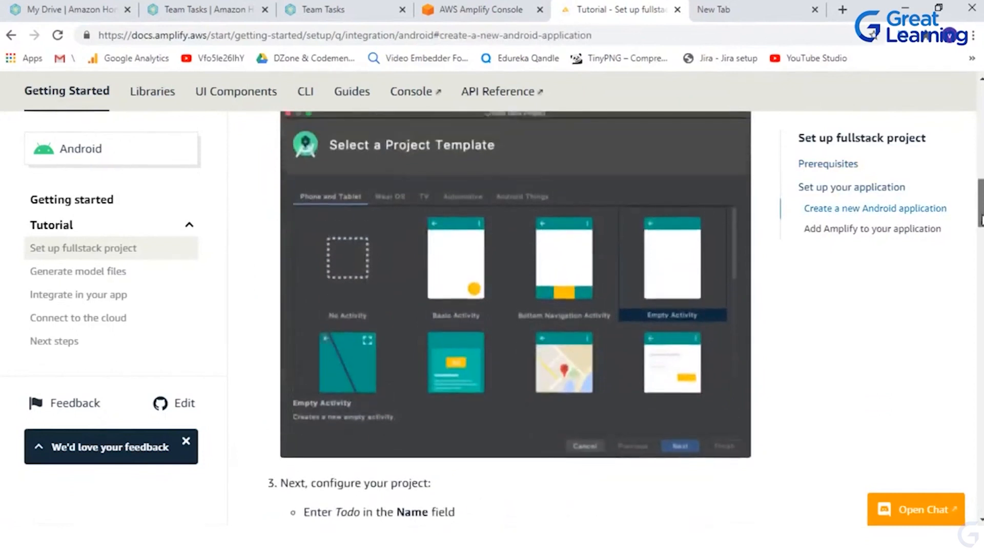
pyautogui.scroll(-12, 515, 317)
pyautogui.scroll(-15, 515, 318)
pyautogui.scroll(-6, 514, 318)
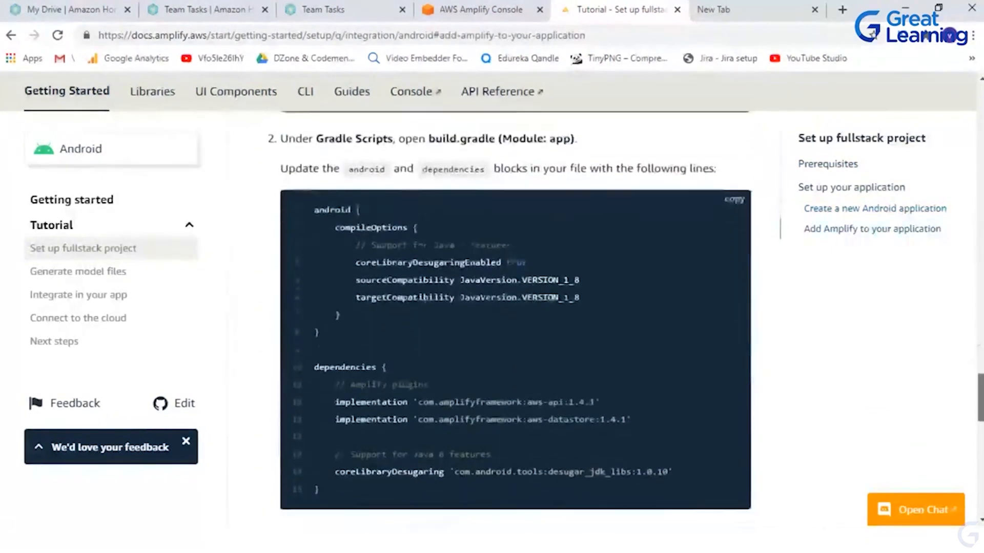
# Step: Switch to Android Studio and start a new project from the Basic Activity template
pyautogui.click(509, 539)
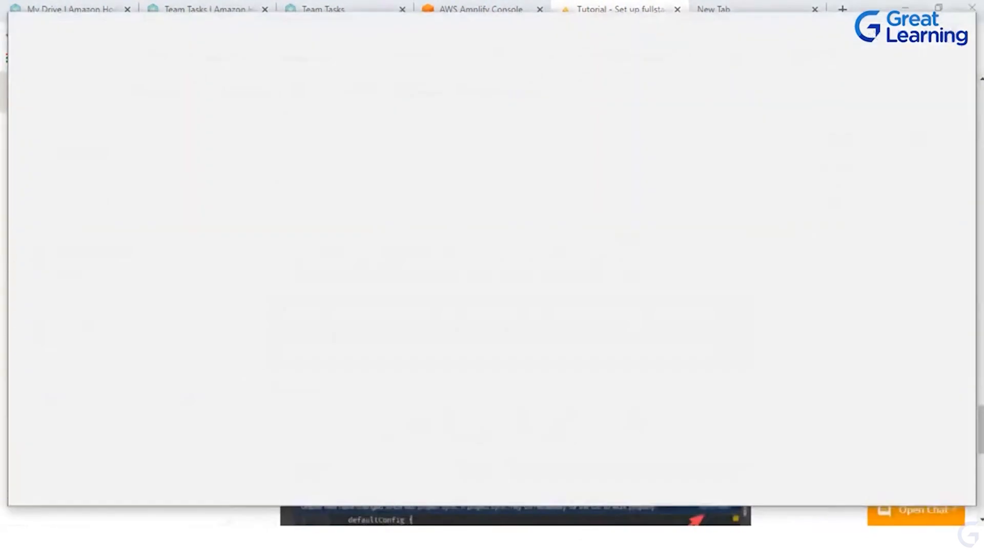
pyautogui.click(41, 23)
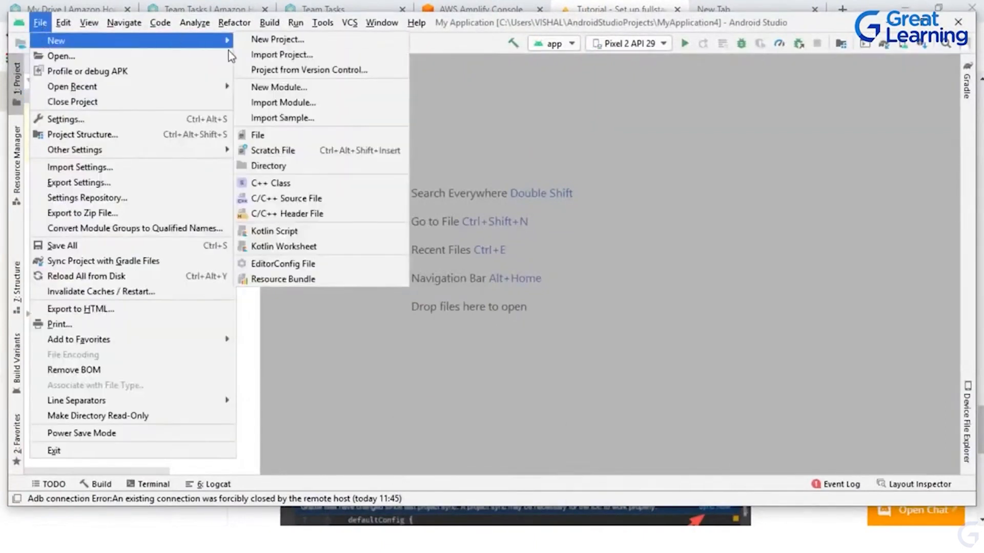
pyautogui.click(260, 43)
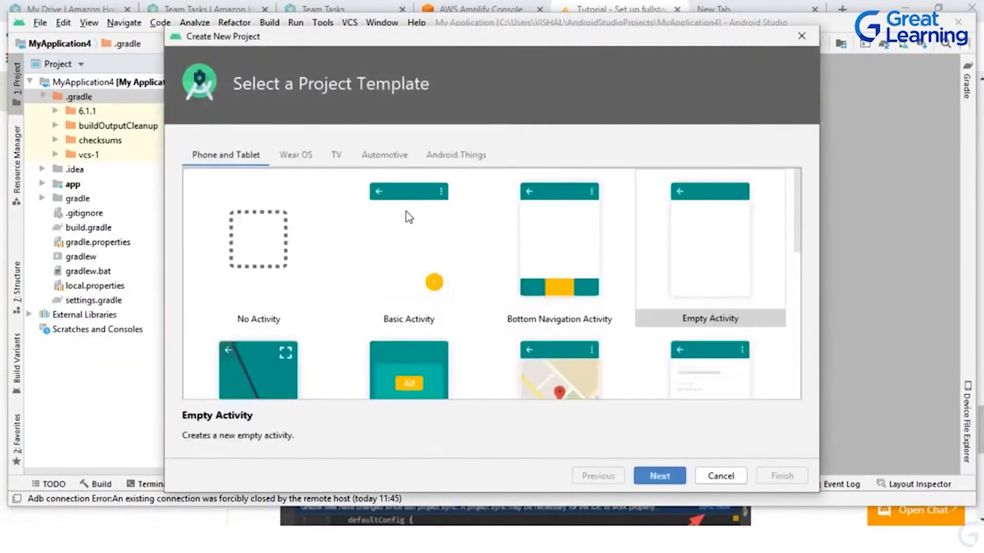
pyautogui.click(405, 219)
pyautogui.click(644, 478)
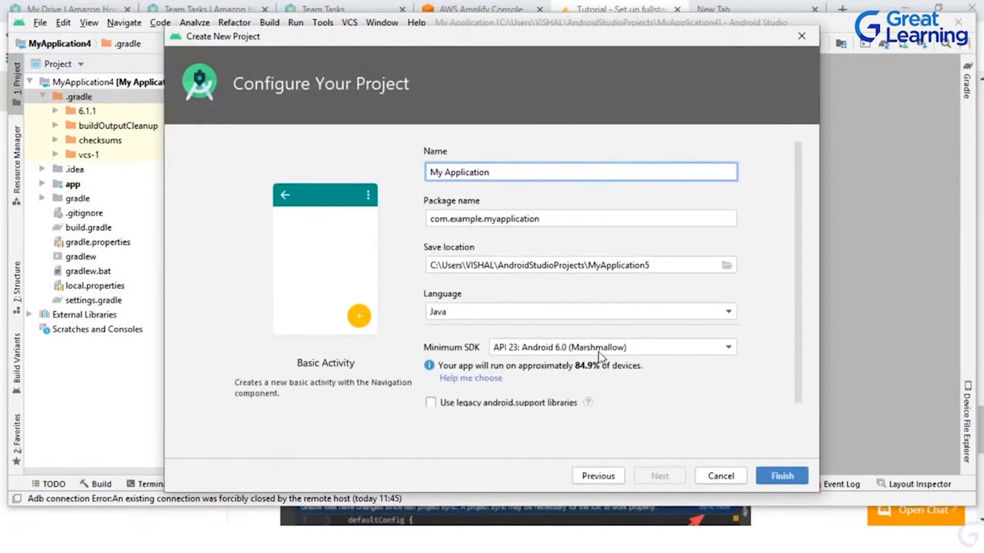
# Step: Set the new project's language to Kotlin and create the project with the other default settings
pyautogui.click(473, 320)
pyautogui.click(463, 333)
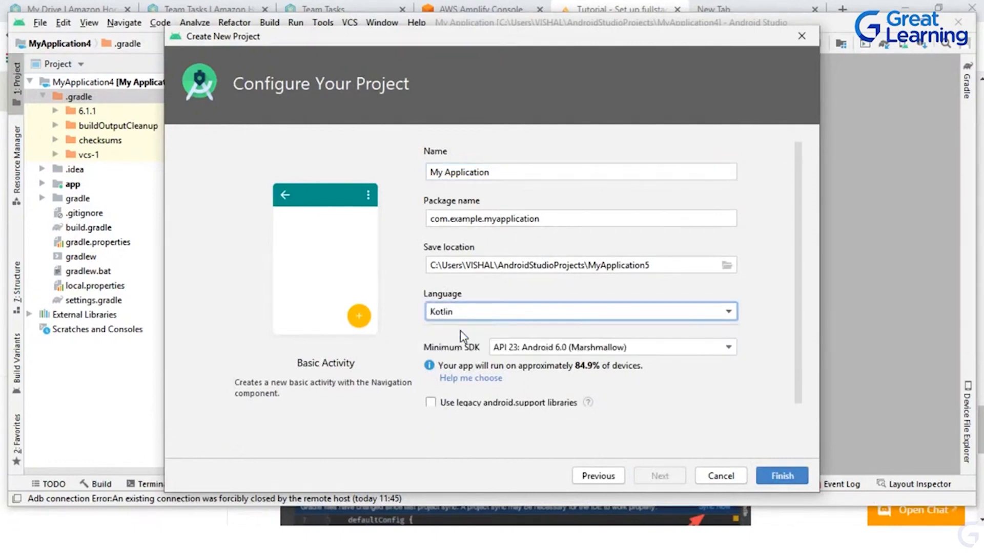
pyautogui.click(491, 314)
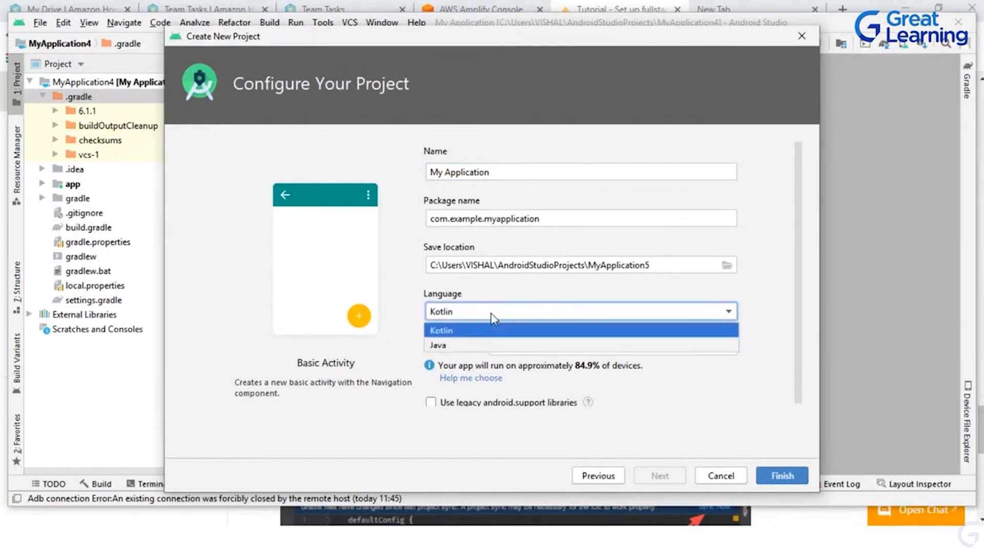
pyautogui.click(456, 332)
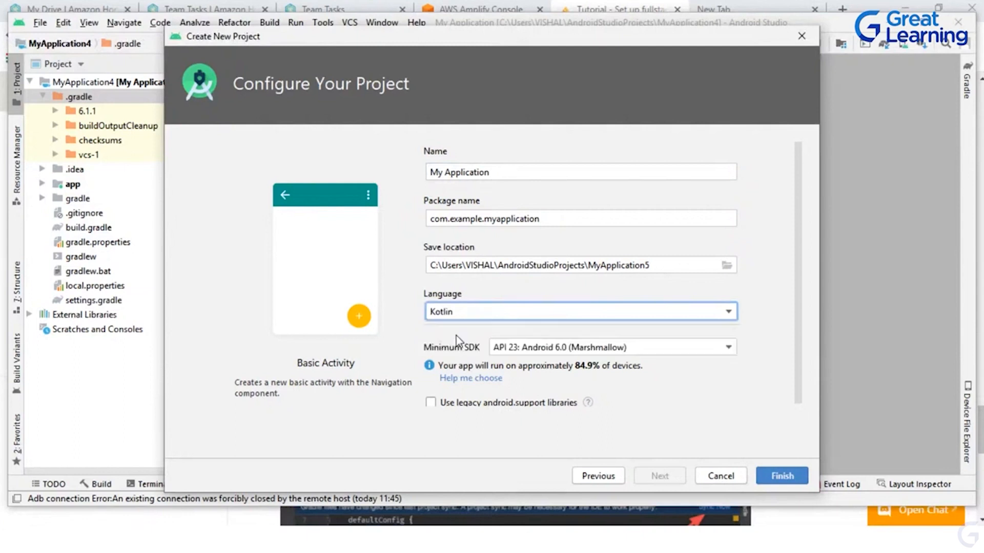
pyautogui.click(781, 481)
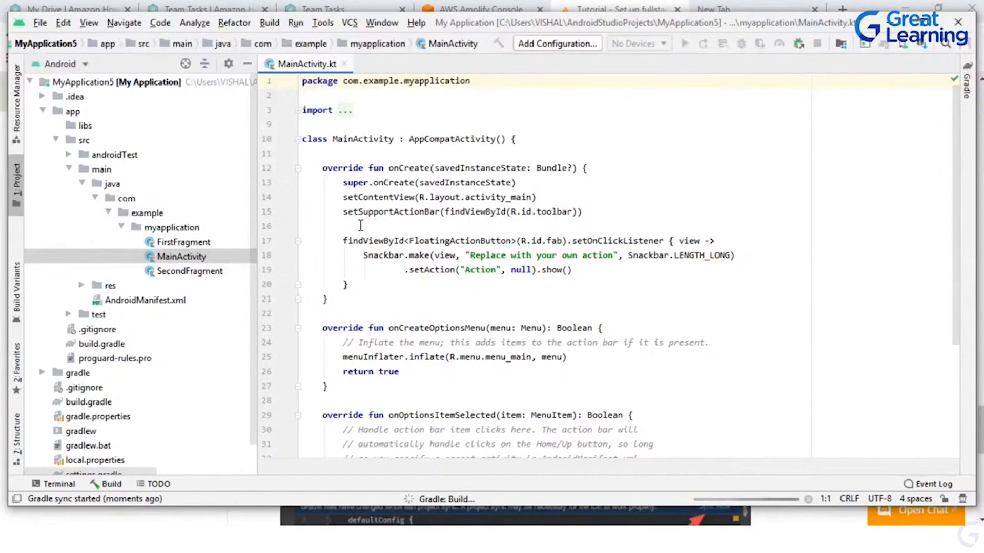
# Step: Look over the MainActivity.kt code, and return to the Amplify tutorial to review the Add Amplify to your application section
pyautogui.scroll(-5, 957, 149)
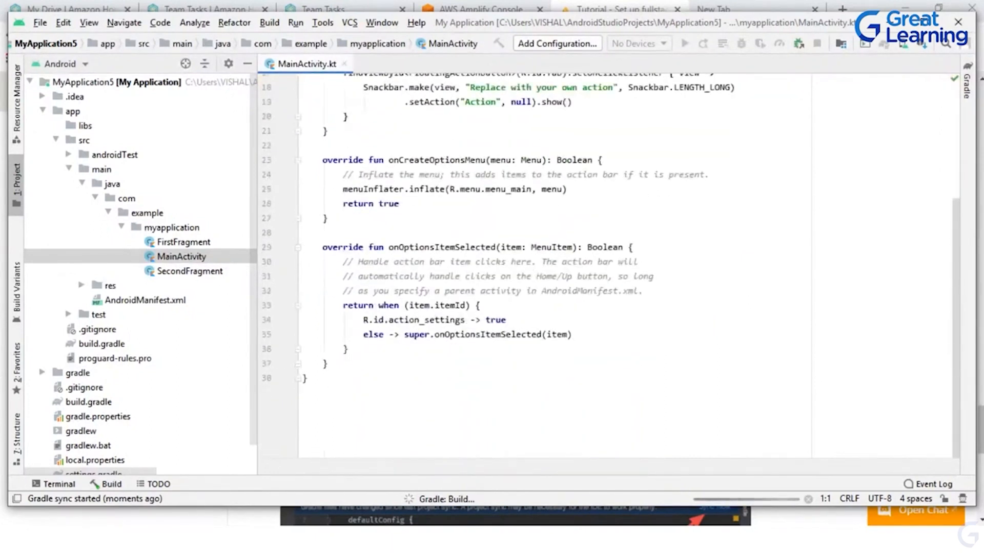
pyautogui.scroll(5, 604, 266)
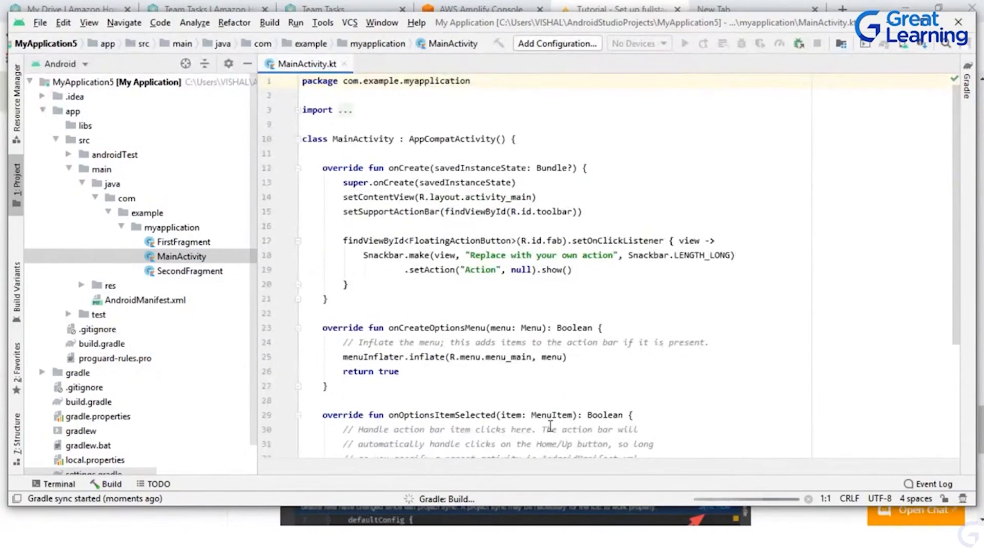
pyautogui.click(890, 22)
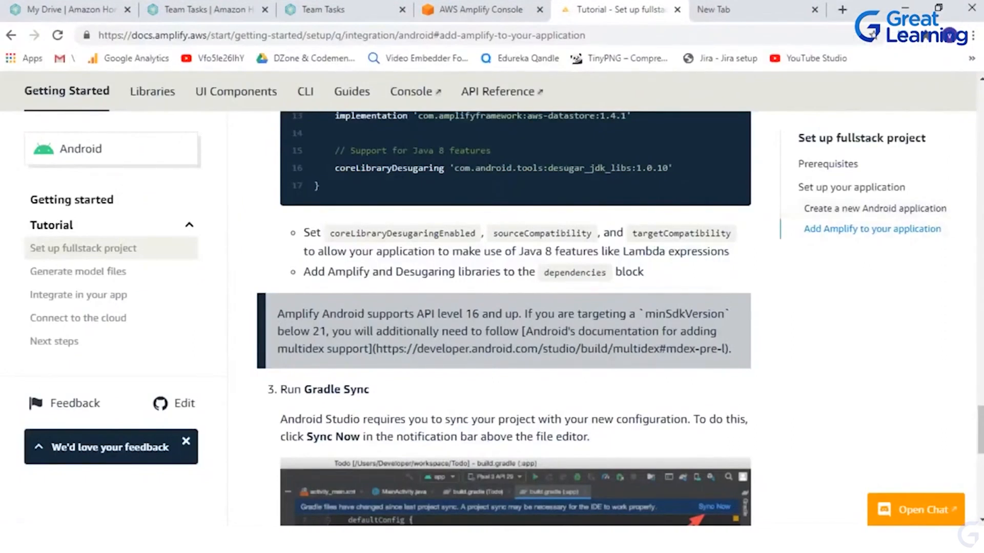
pyautogui.moveTo(981, 429); pyautogui.dragTo(980, 385)
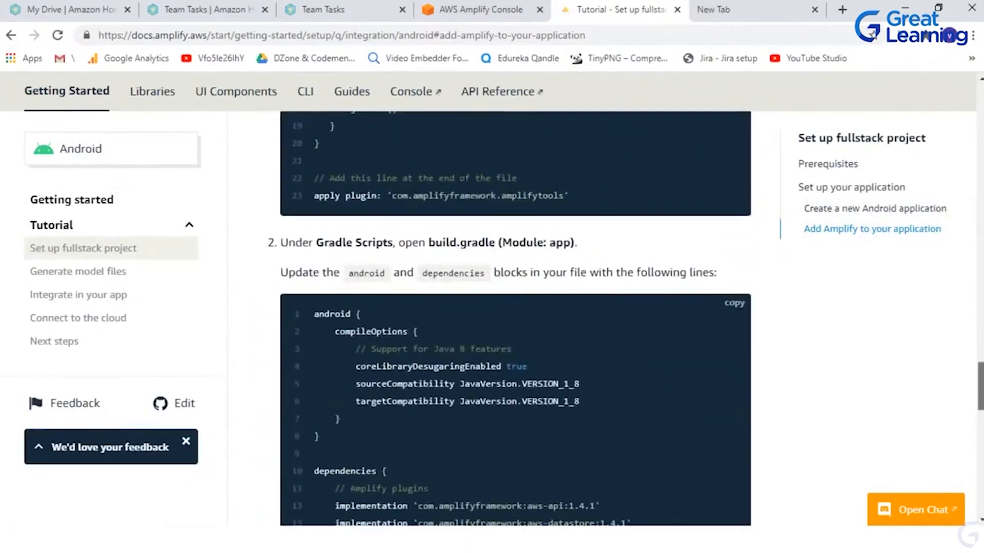
pyautogui.moveTo(980, 386); pyautogui.dragTo(980, 314)
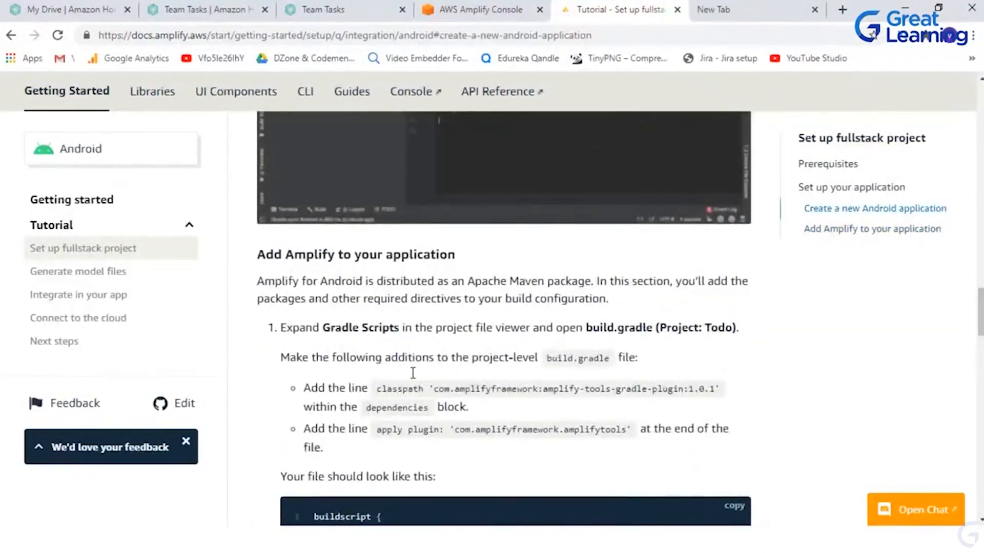
pyautogui.moveTo(981, 313); pyautogui.dragTo(980, 470)
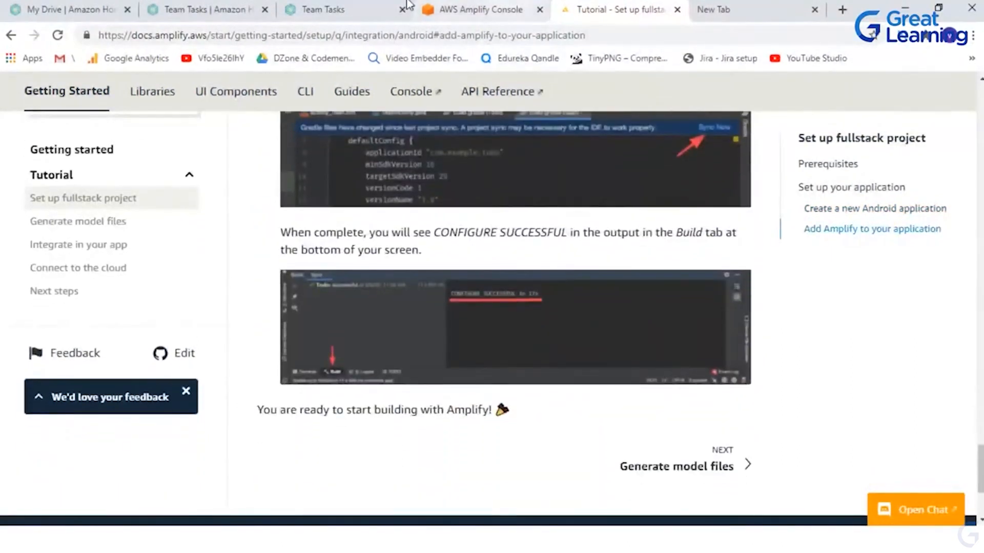
# Step: Open the terminal in Android Studio's MyApplication5 project, and return to the Amplify tutorial in the browser
pyautogui.moveTo(517, 521)
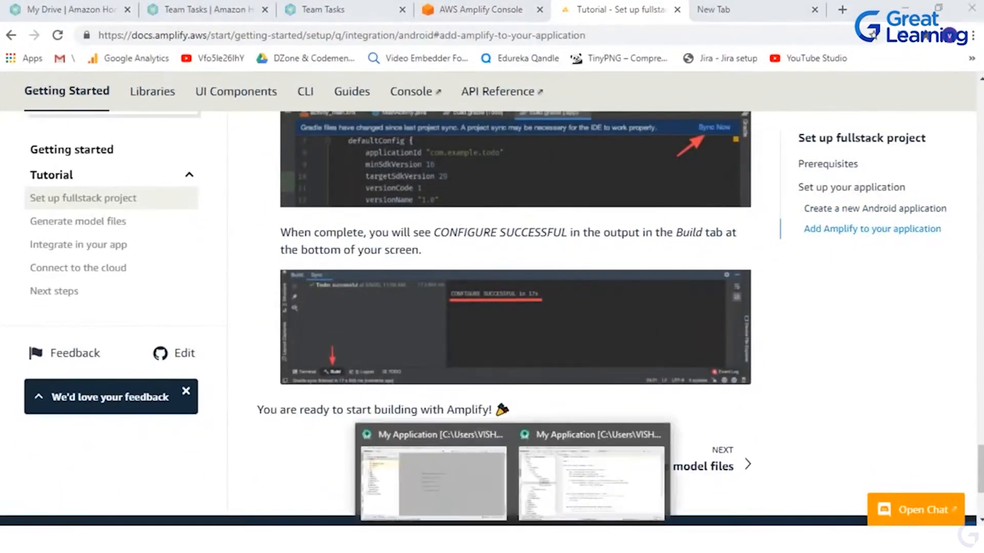
pyautogui.click(462, 508)
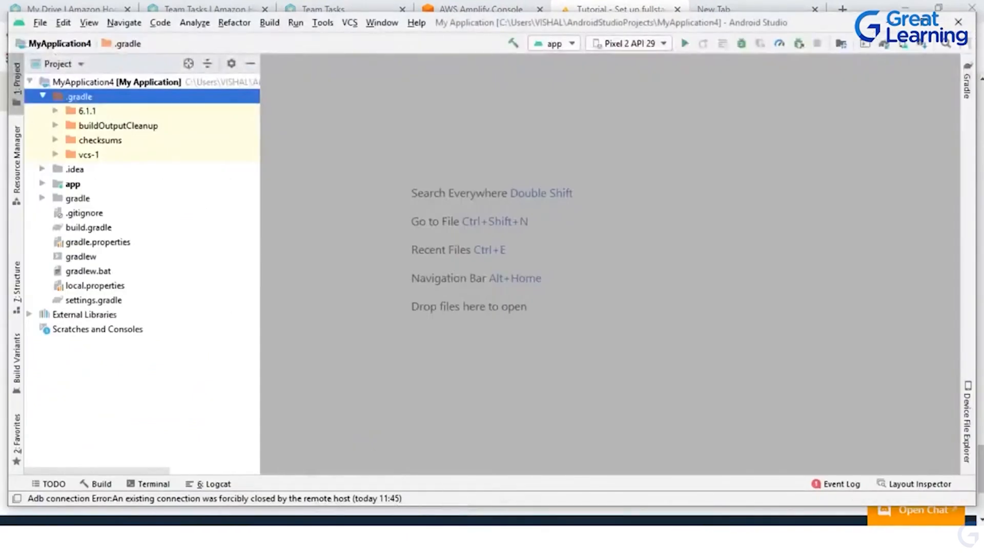
pyautogui.click(575, 515)
pyautogui.click(54, 485)
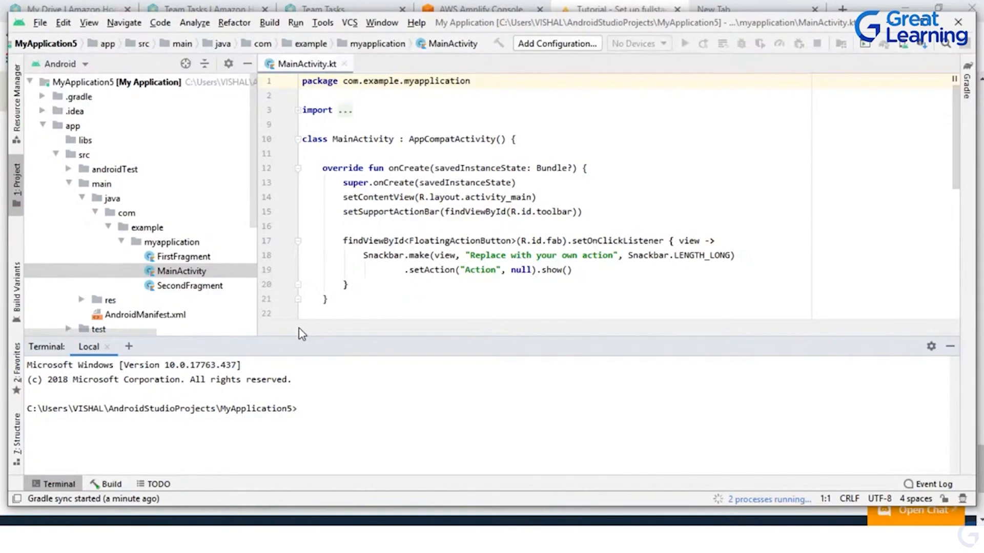
pyautogui.click(892, 25)
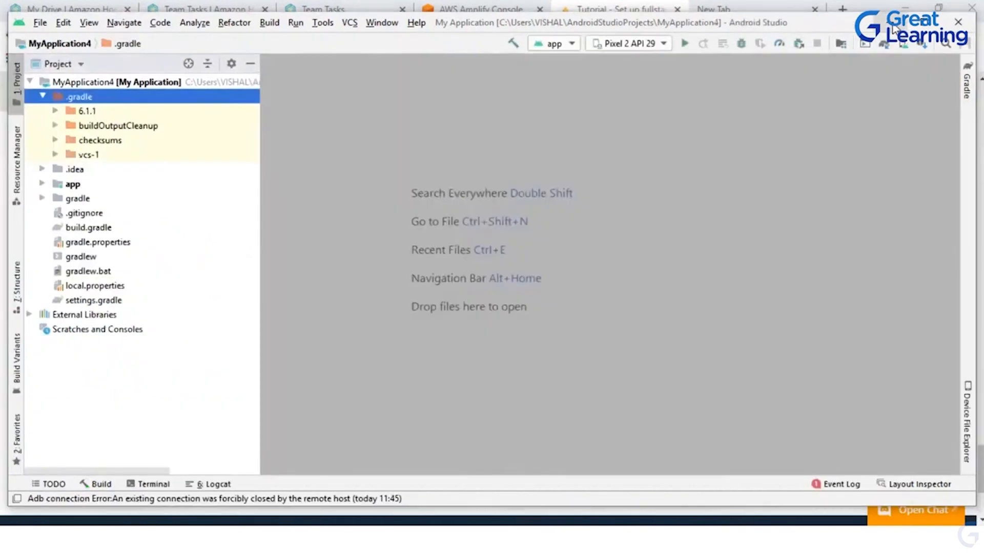
pyautogui.click(893, 25)
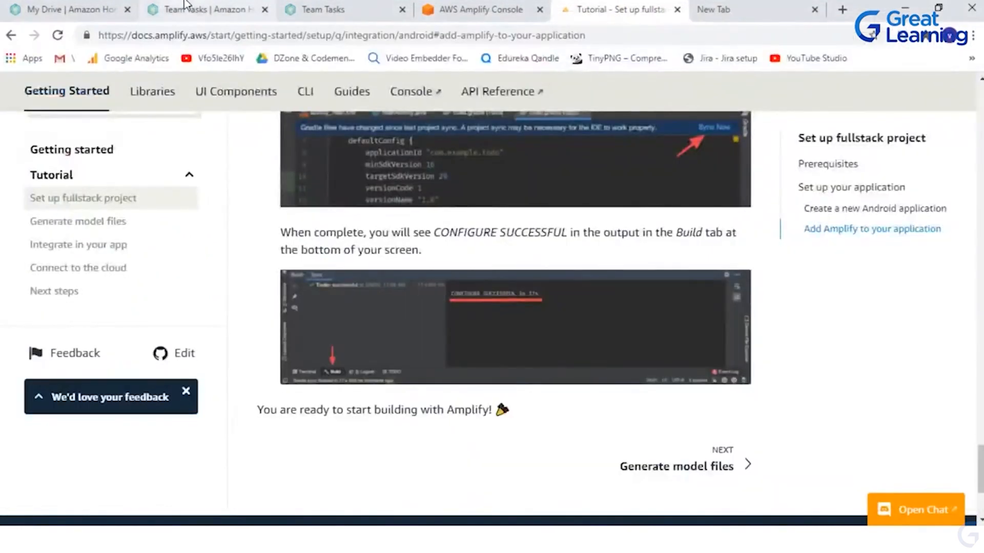